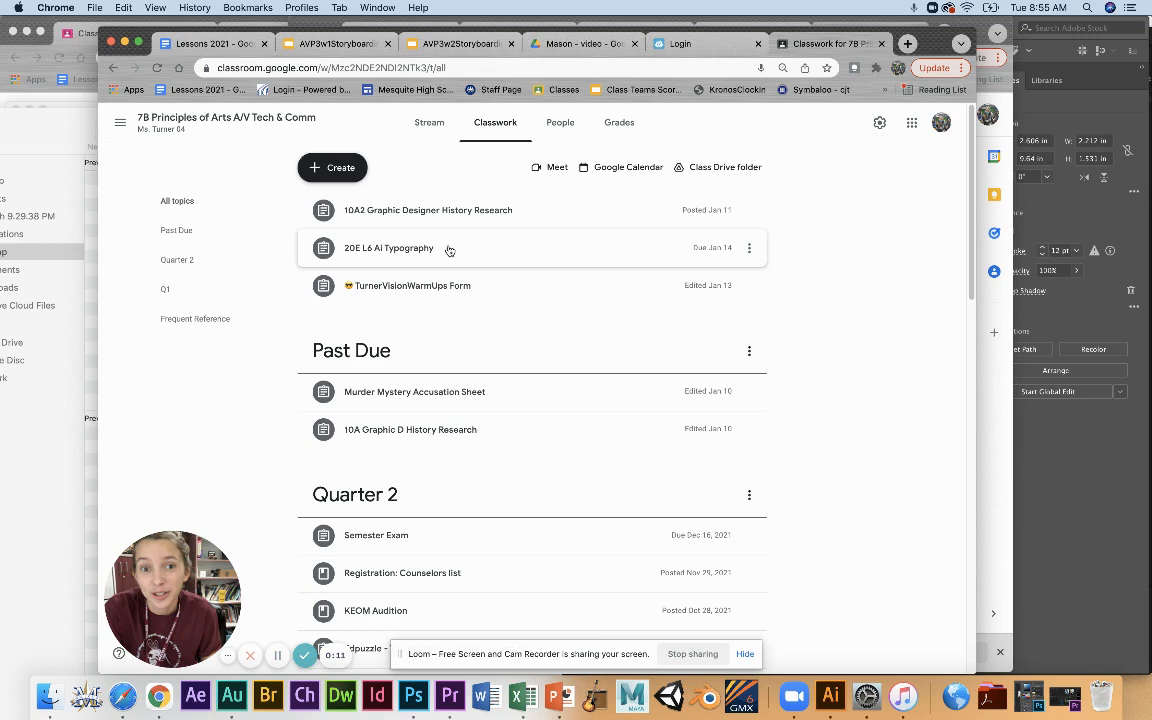
Open the 20E L6 AiTypeLesson document attached to the 20E L6 Ai Typography assignment.
click(449, 250)
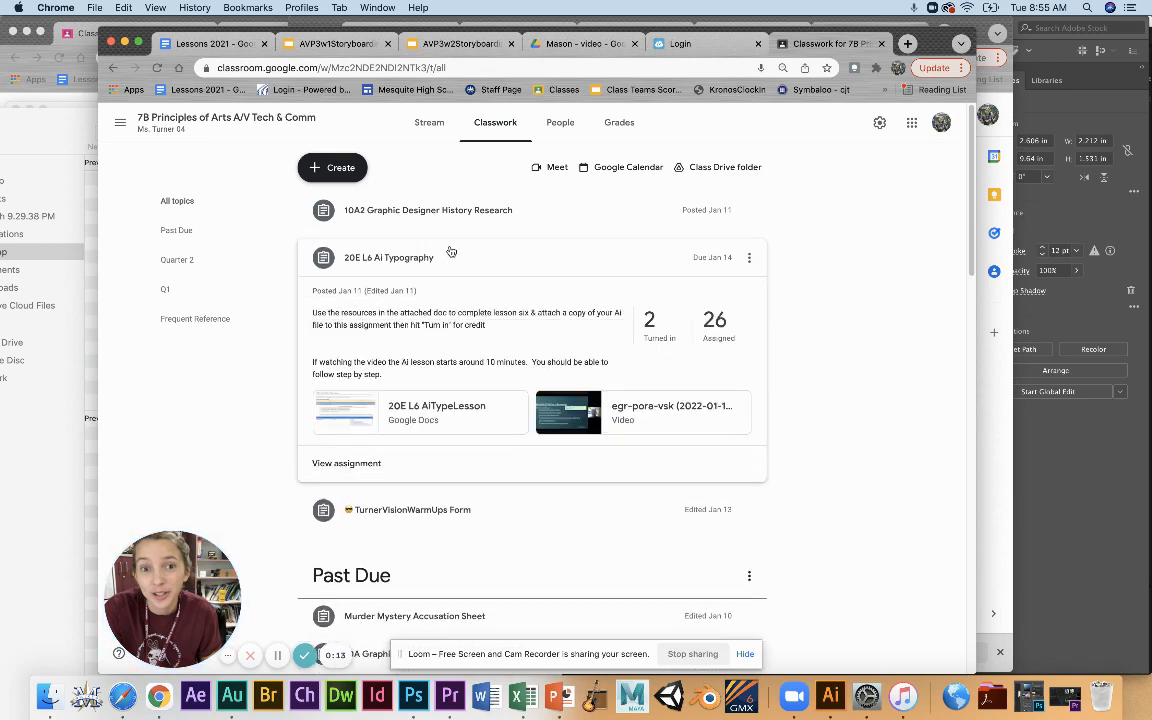
click(452, 410)
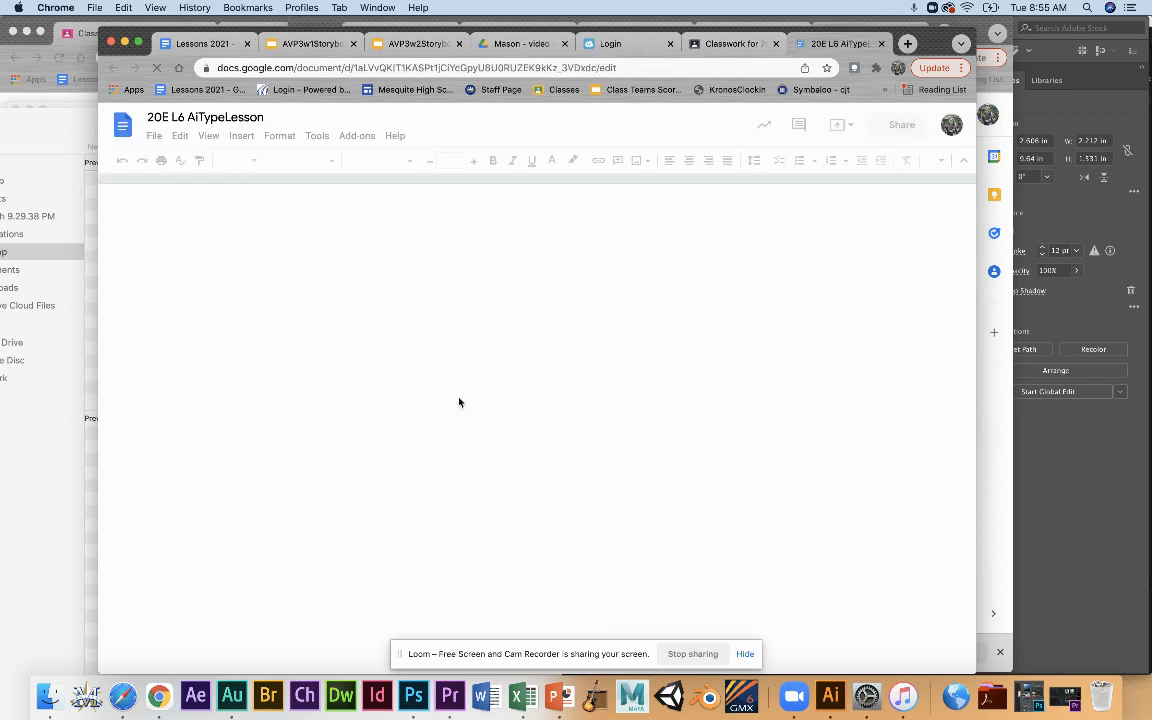
scroll(461, 402, down, 2)
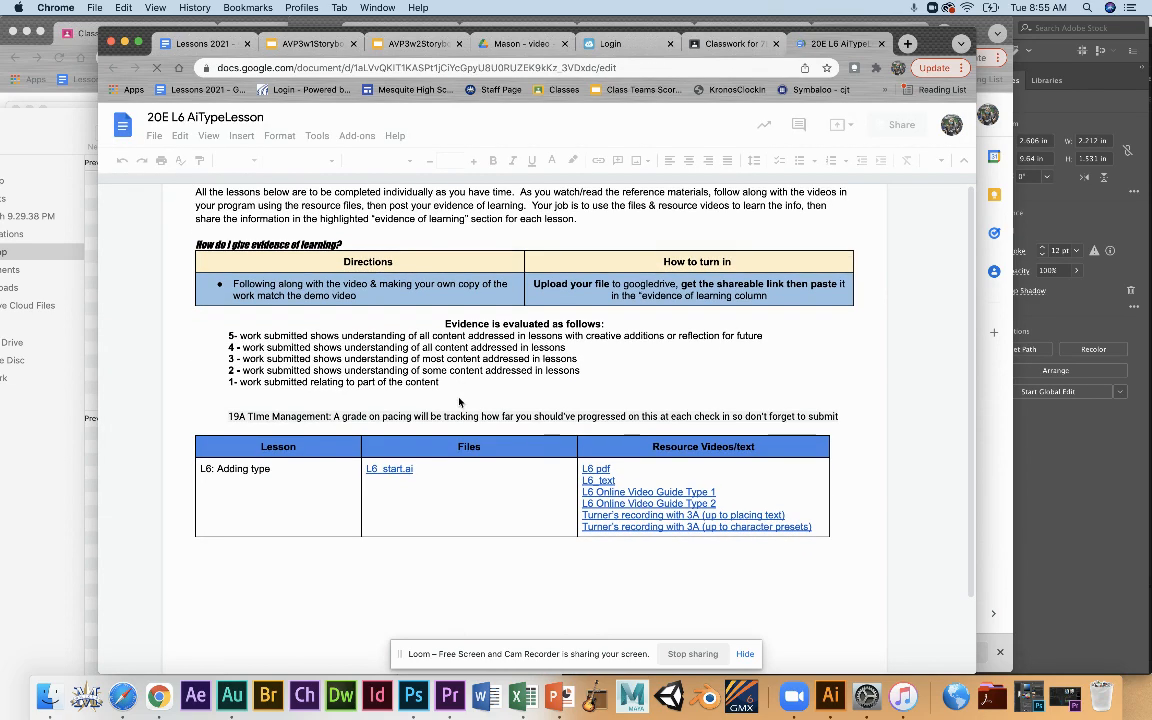
Preview the L6 online video guide links and the teacher's class recording links in the Resource Videos/text column.
click(597, 495)
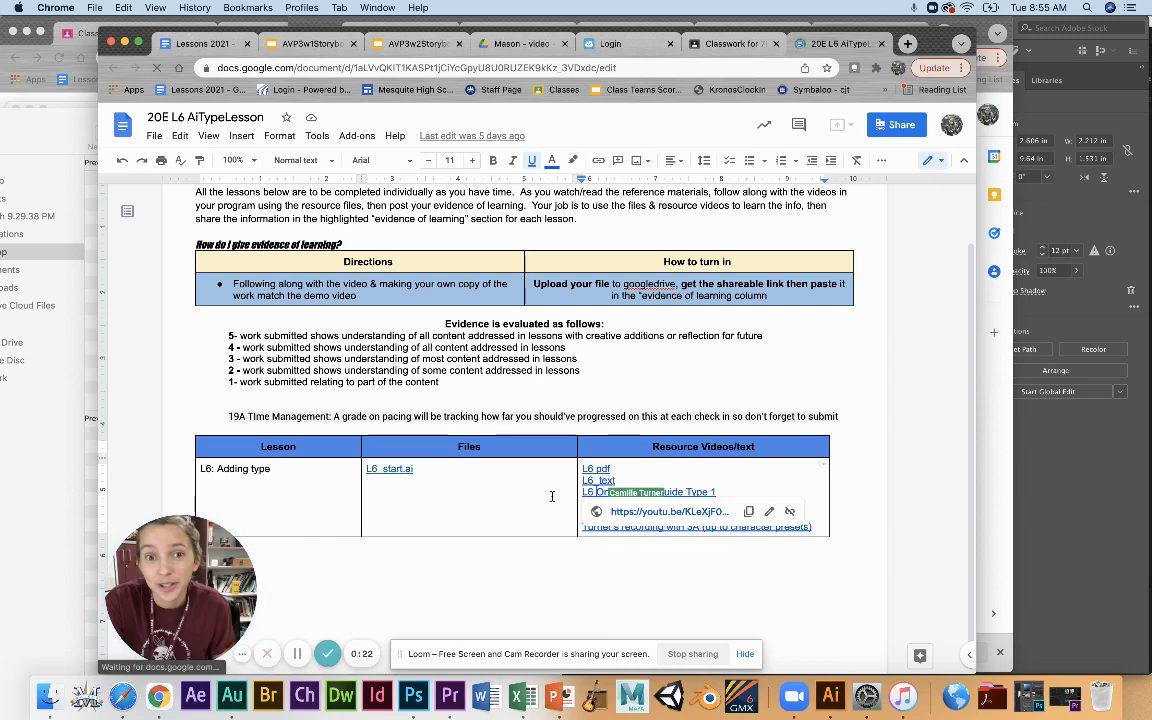
click(553, 496)
click(596, 504)
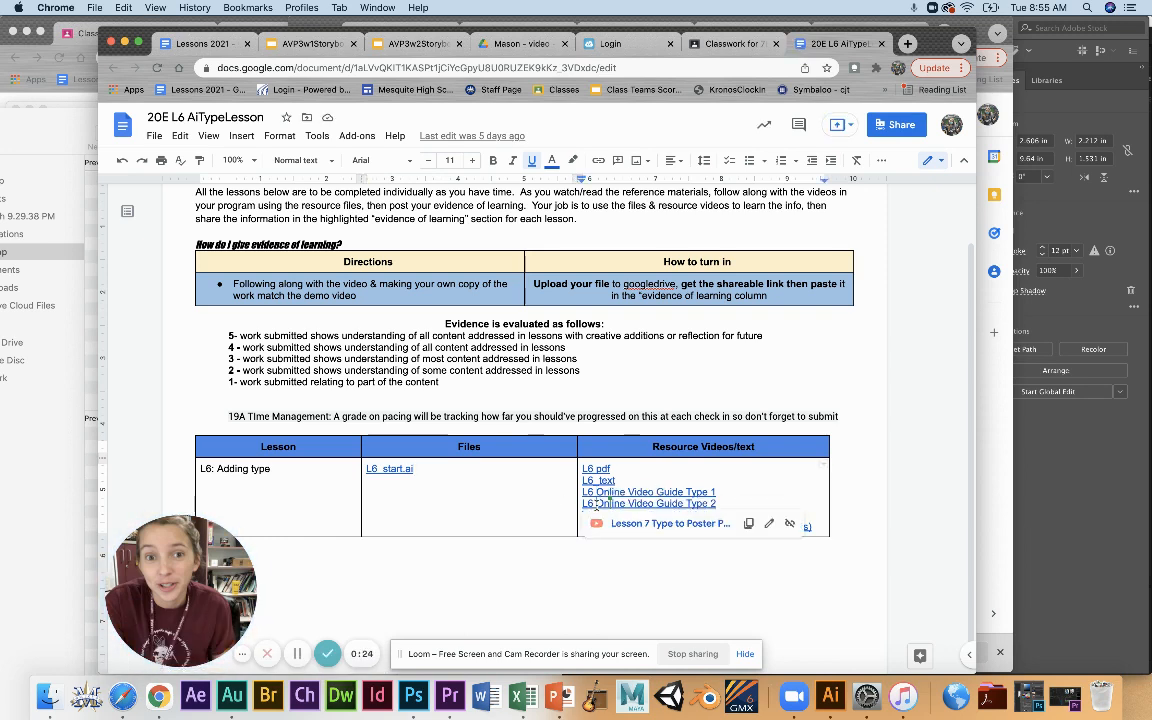
click(776, 464)
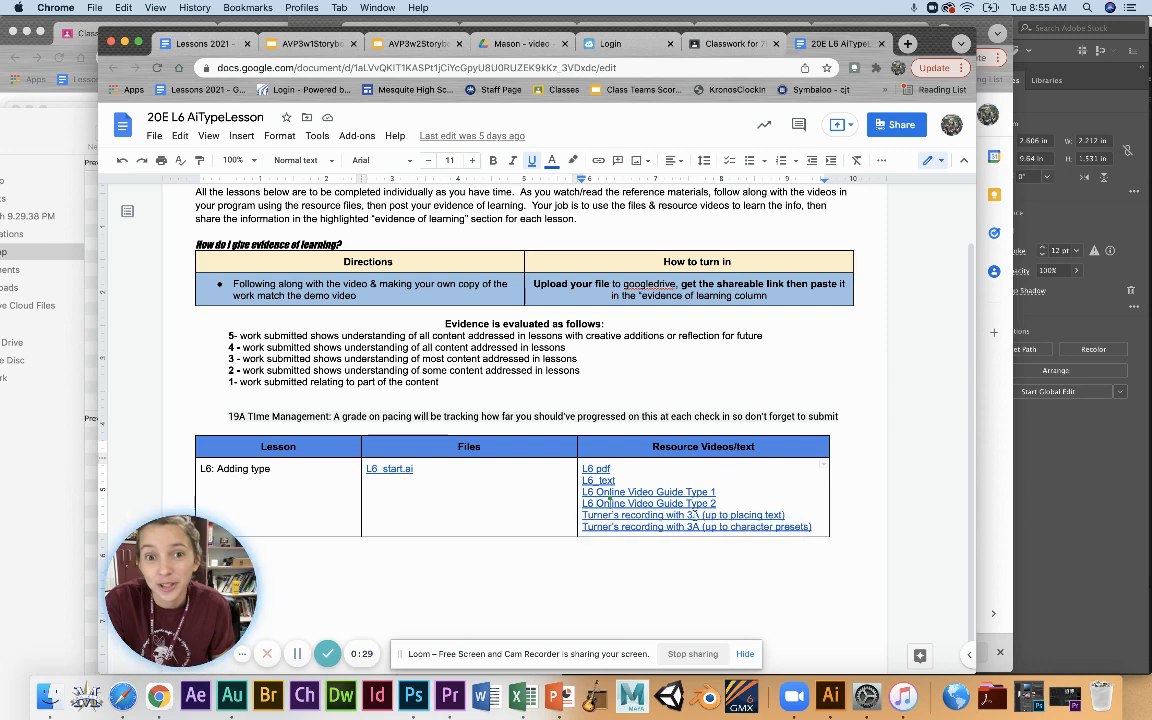
click(734, 514)
click(552, 517)
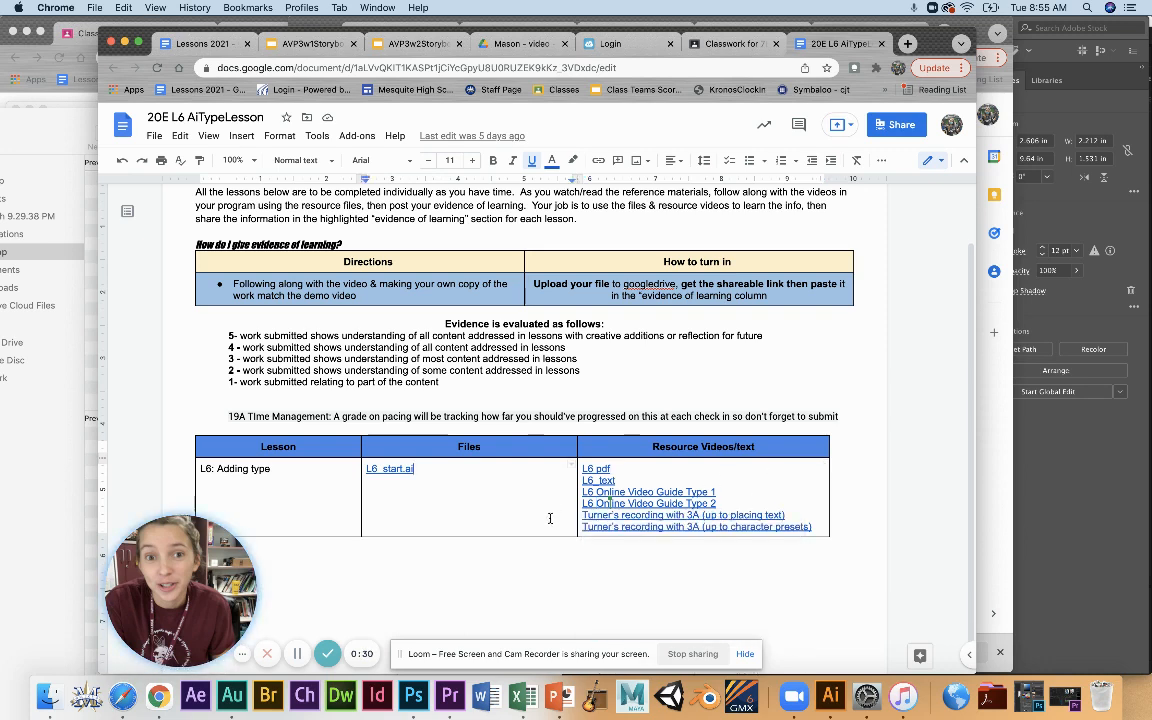
click(609, 528)
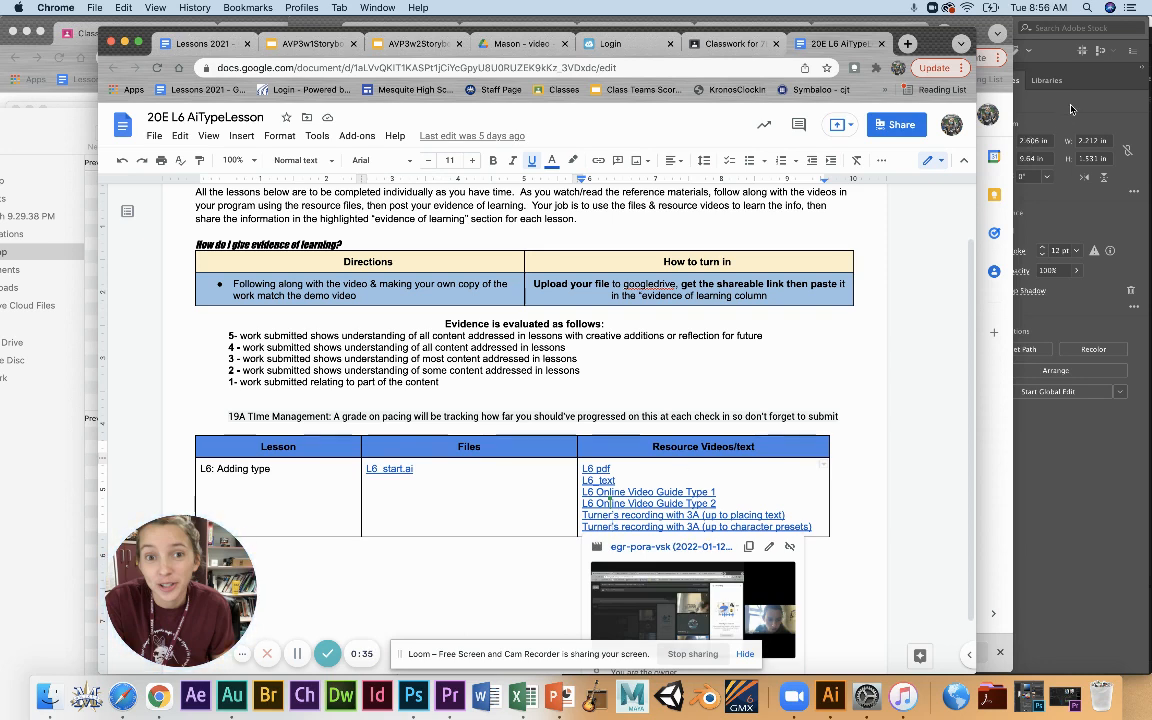
Switch to Illustrator, zoom in on the Zoo Tales poster and clear the selection.
click(1071, 109)
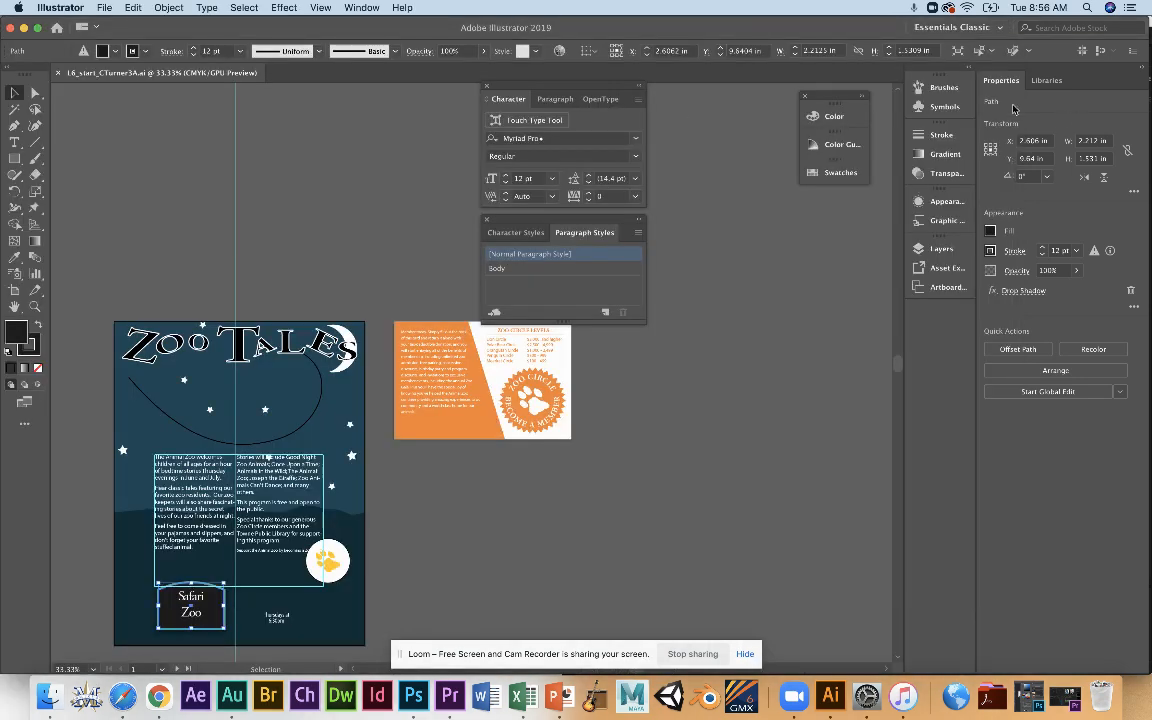
click(480, 52)
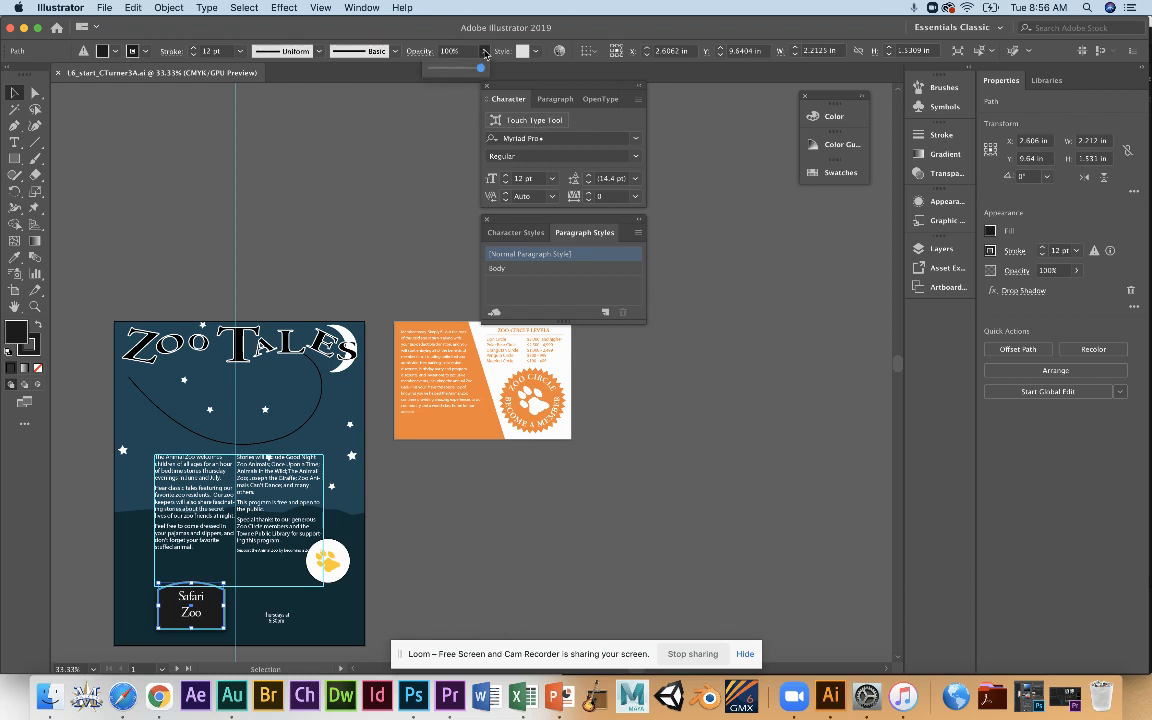
click(35, 307)
drag(140, 360, 258, 393)
click(15, 93)
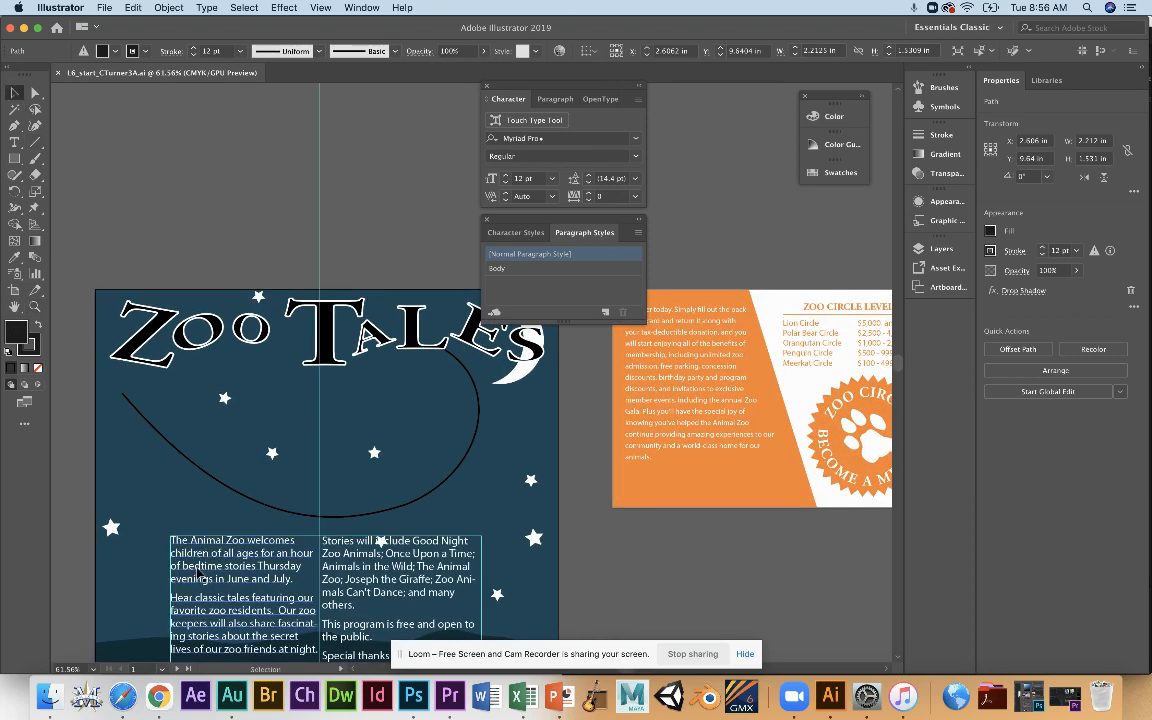
click(193, 517)
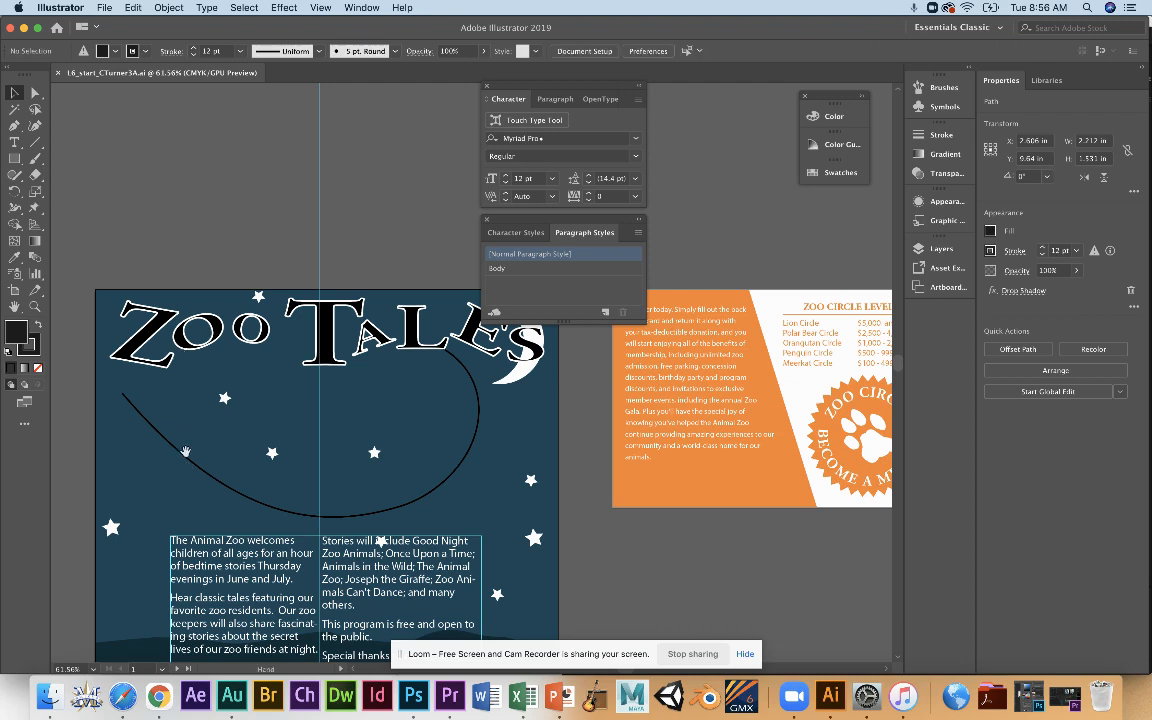
Show the poster document's layer list.
click(947, 249)
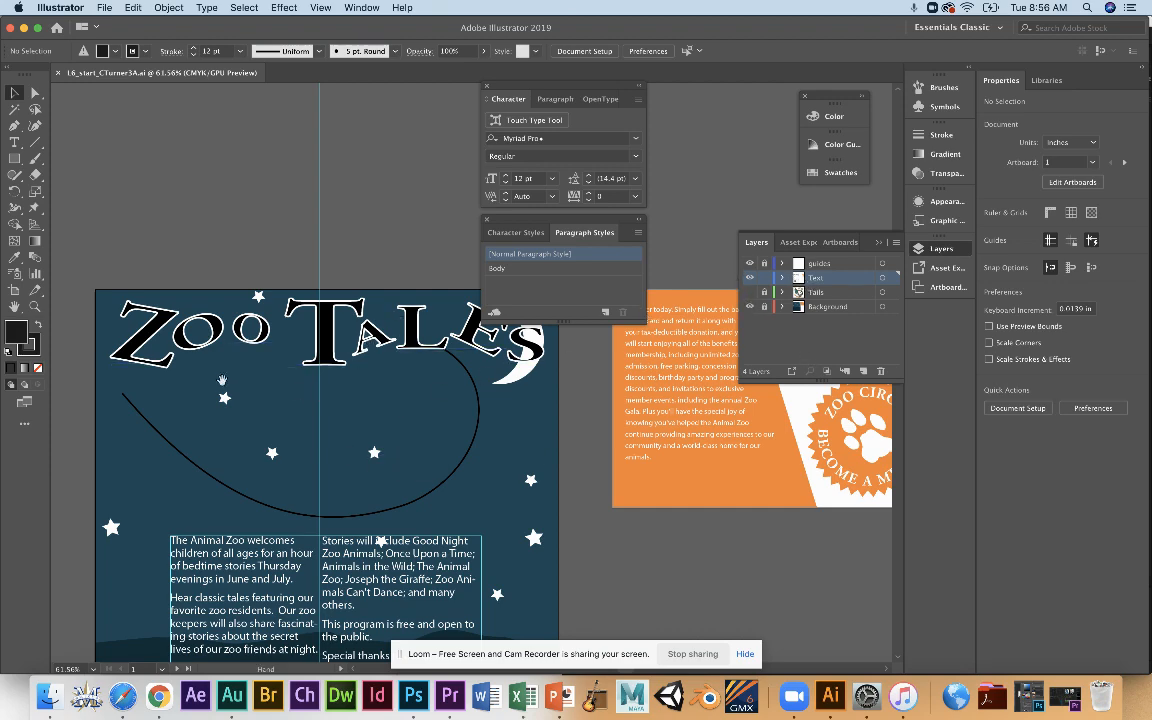
key(space)
drag(218, 388, 219, 287)
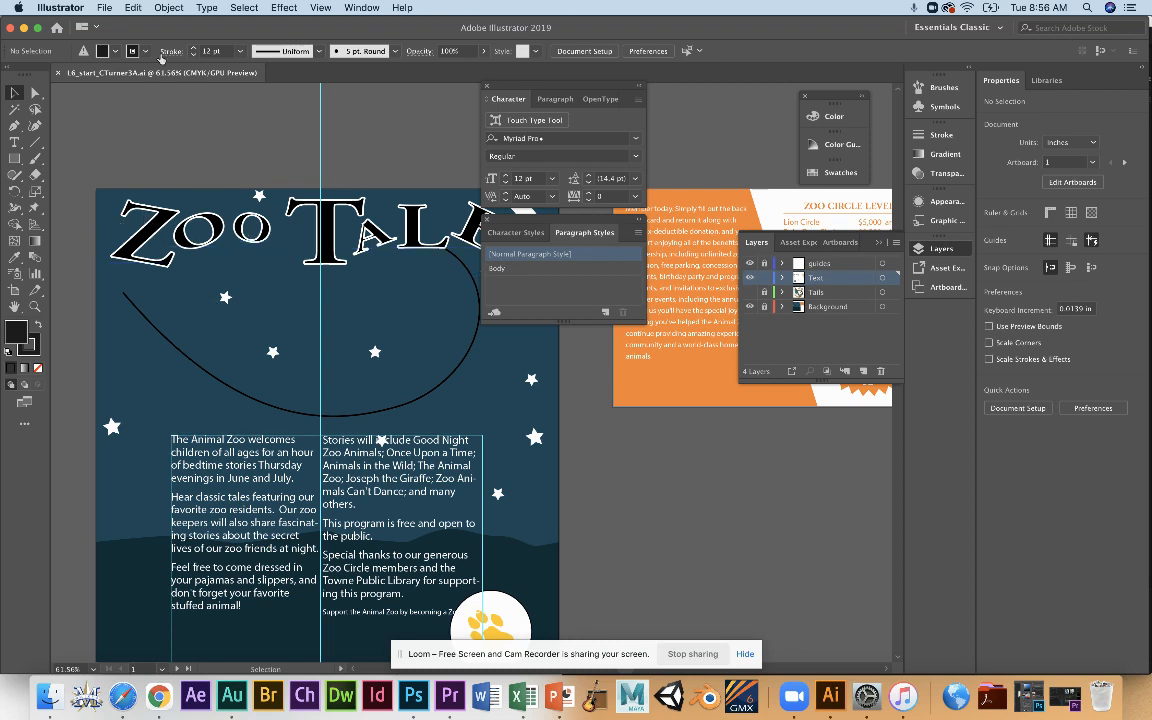
Put the text cursor in the Zoo Tales title and check the Show Touch Type Tool option in the character settings.
click(146, 52)
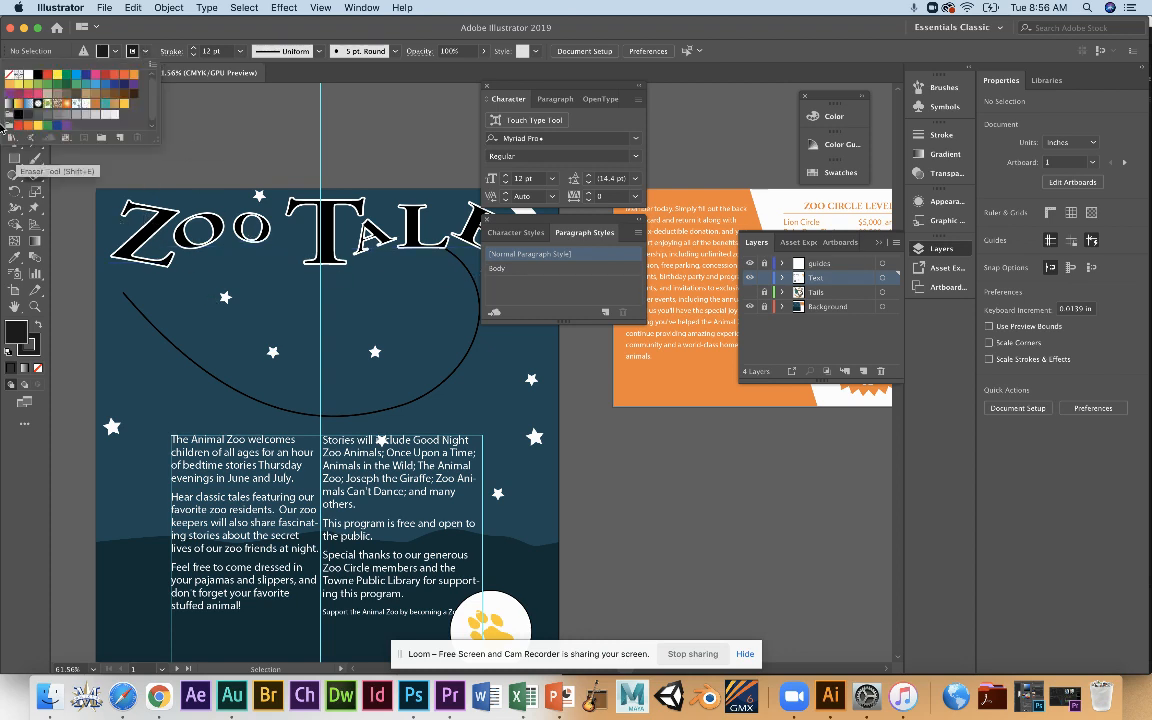
key(Escape)
click(14, 142)
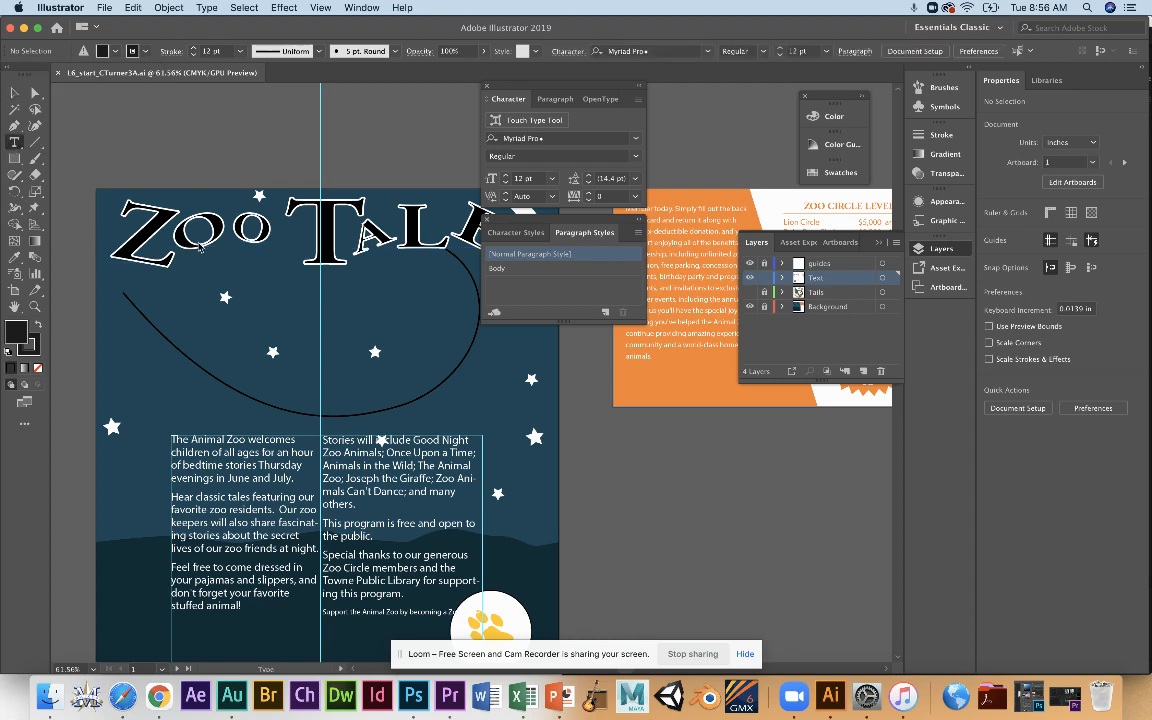
click(132, 210)
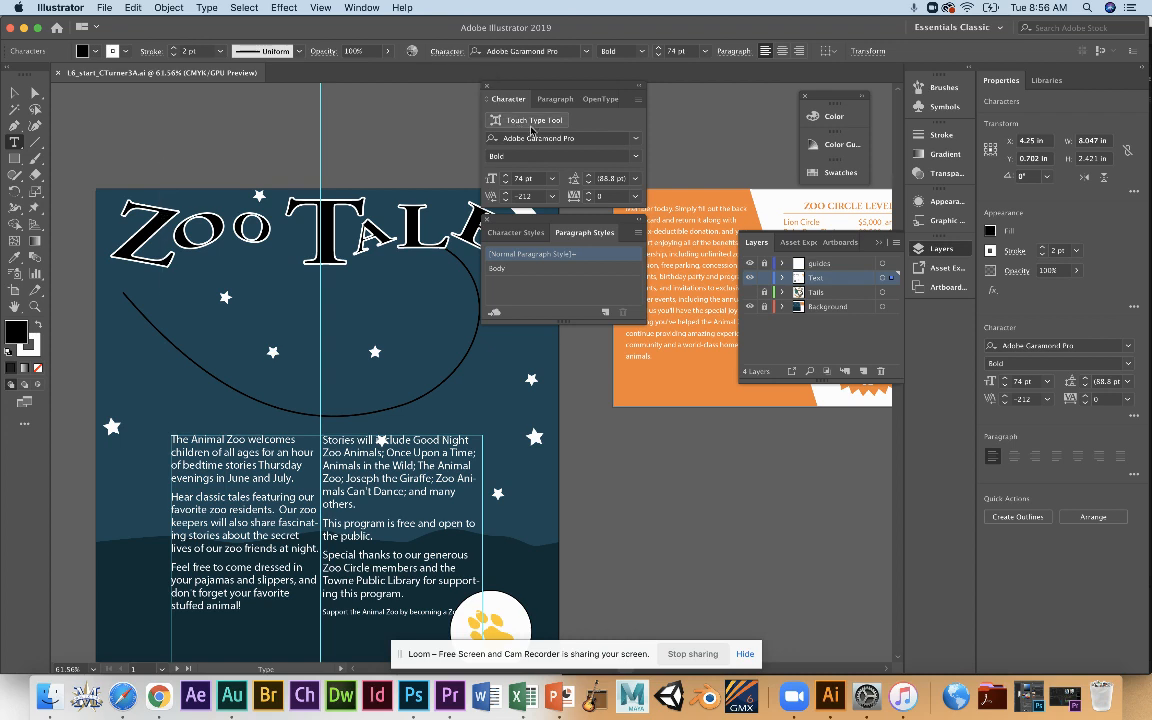
click(639, 100)
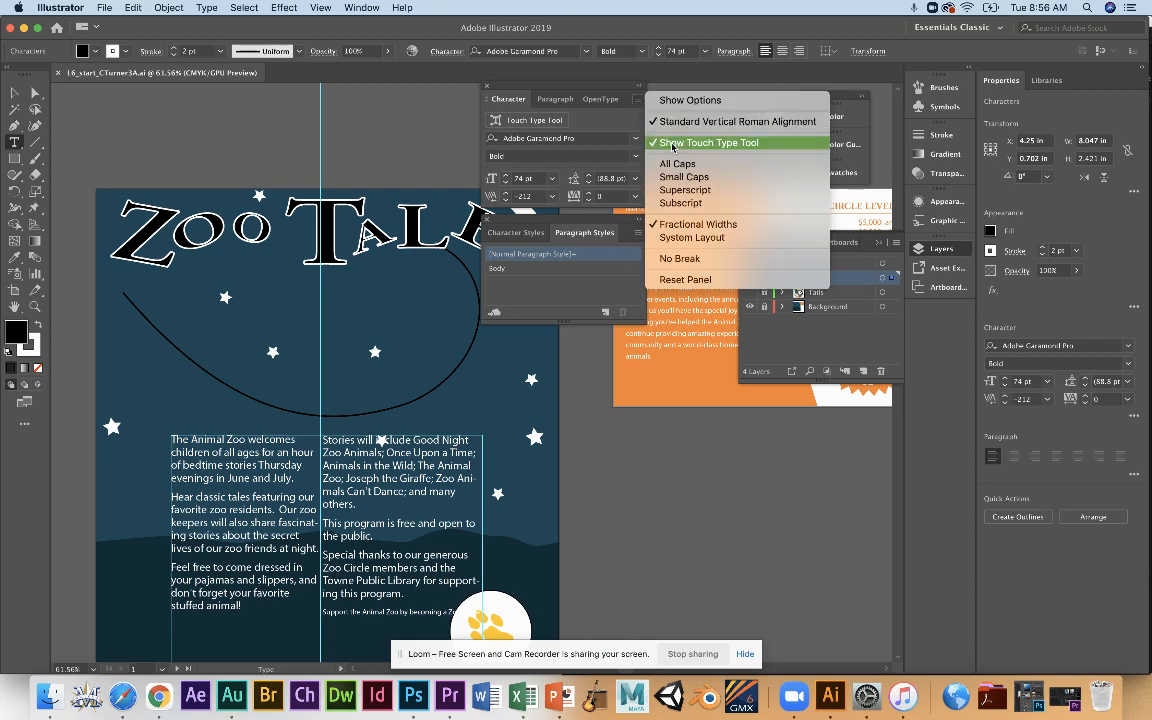
click(635, 100)
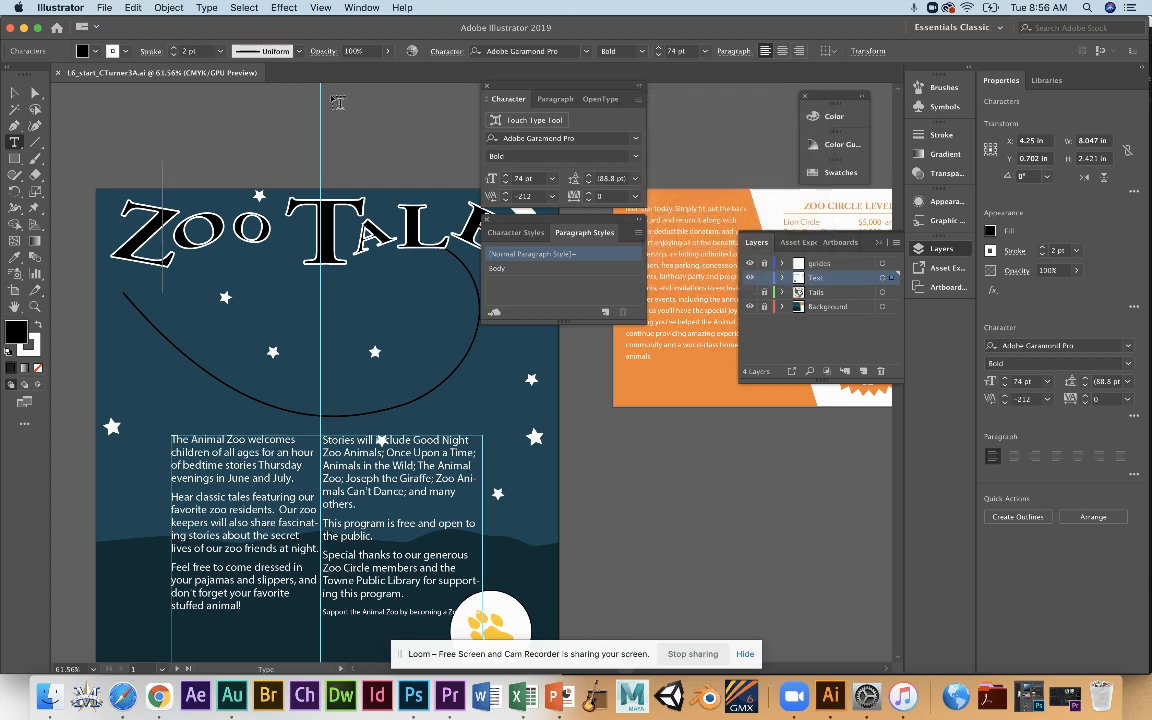
With the Touch Type tool, slightly enlarge the Z of the Zoo Tales title and shift it down.
click(12, 144)
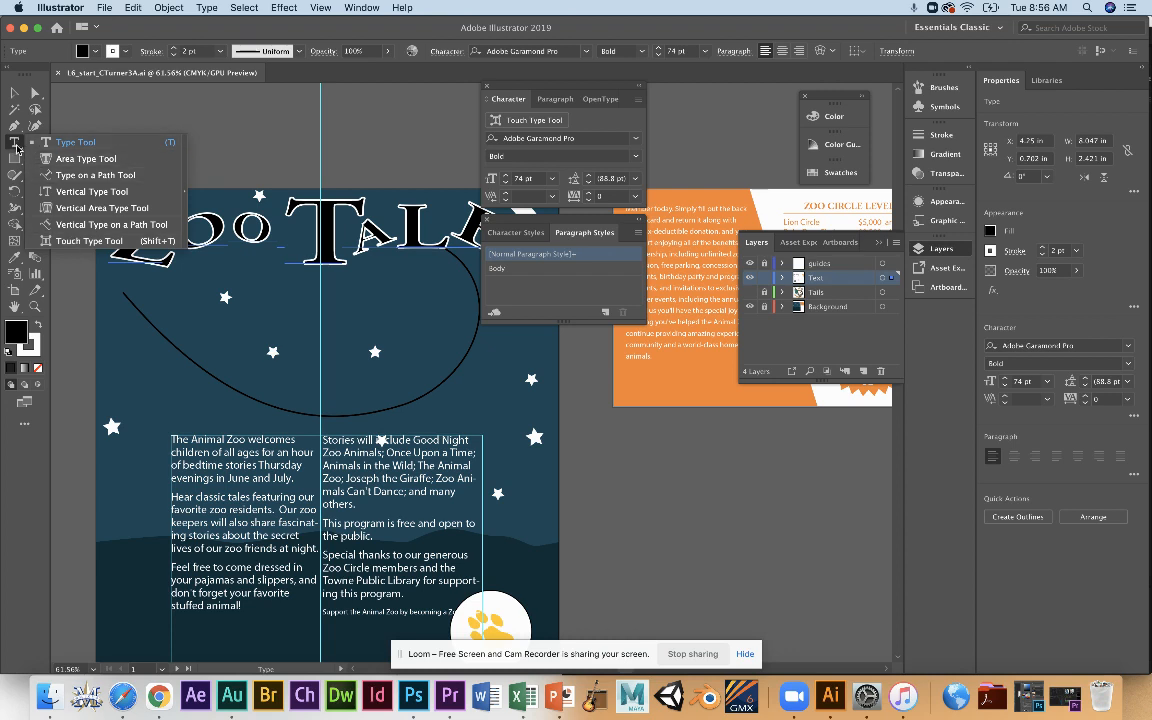
click(17, 149)
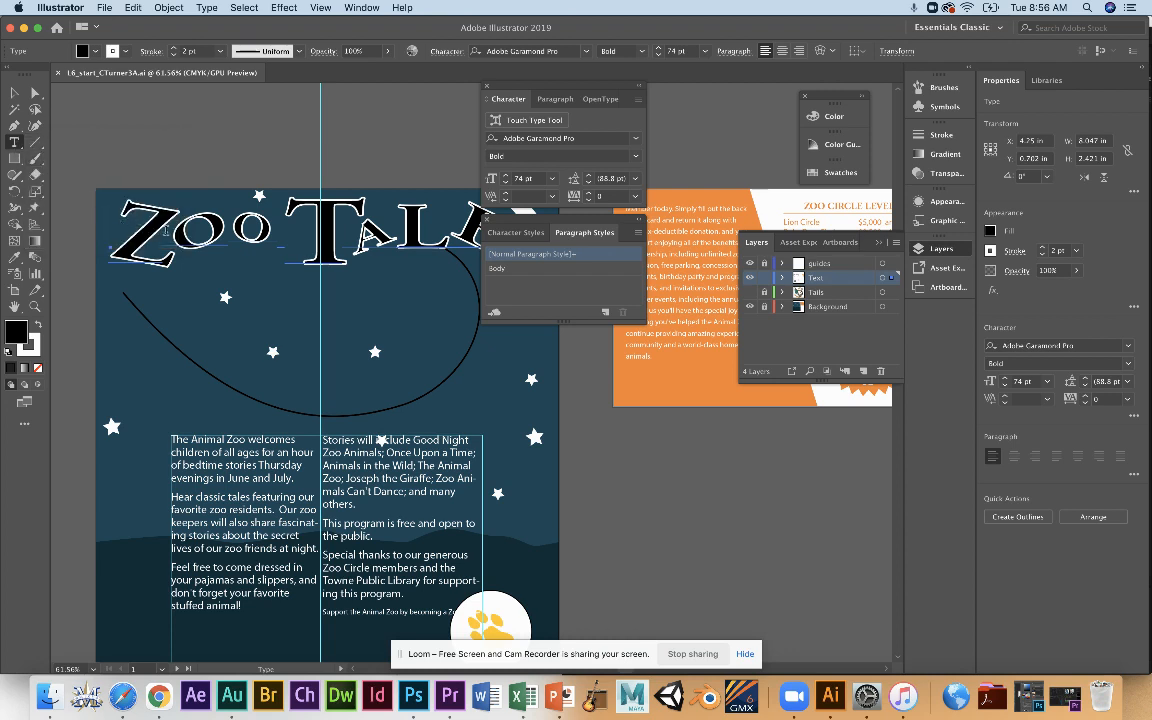
click(12, 144)
click(89, 241)
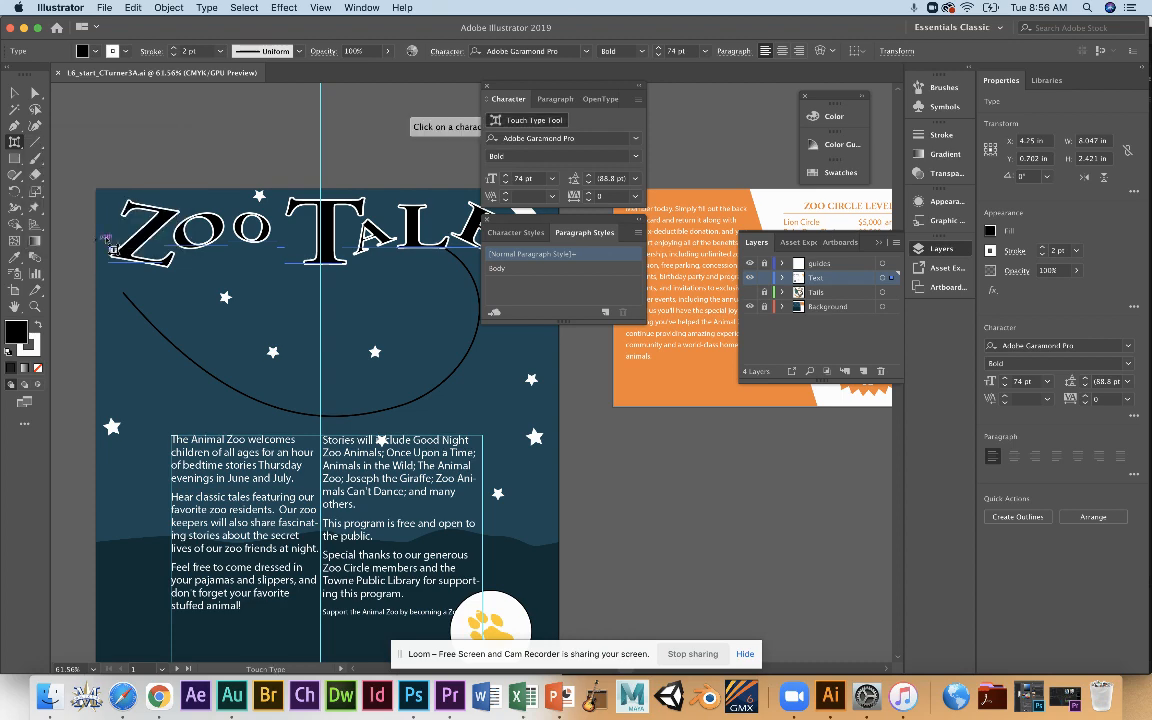
click(133, 254)
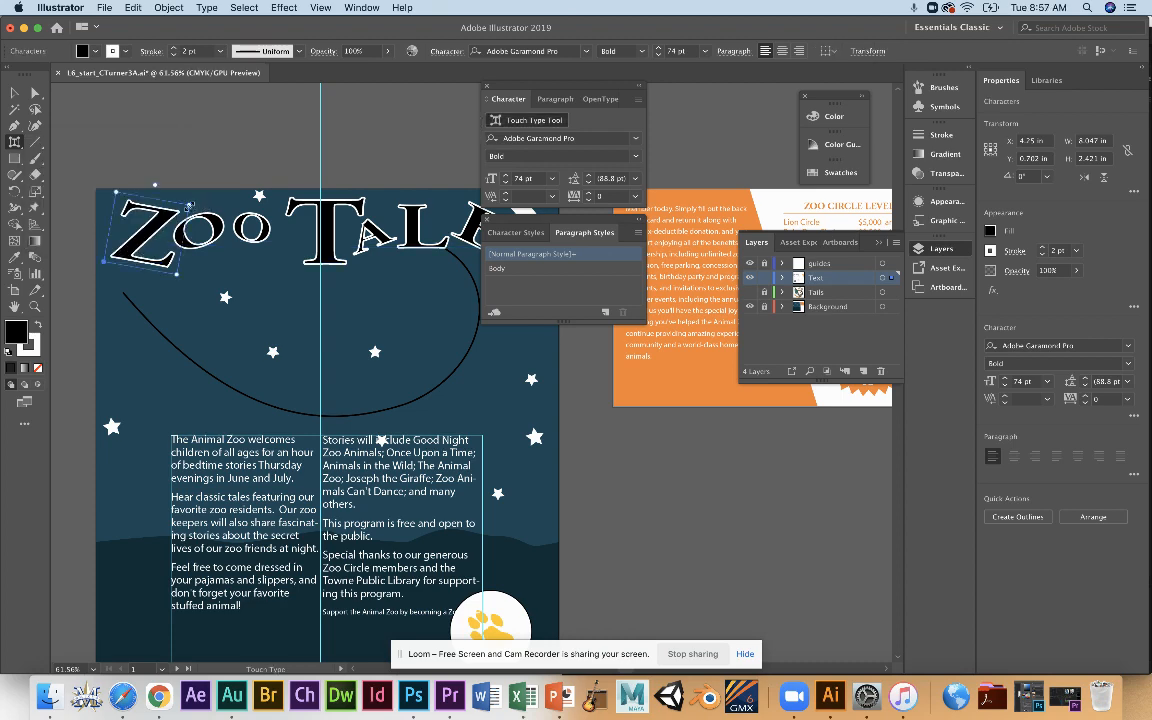
drag(188, 205, 197, 199)
drag(141, 257, 140, 263)
Inspect the Touch Type handles on the first o and the T of the title, and clear the selection.
click(215, 245)
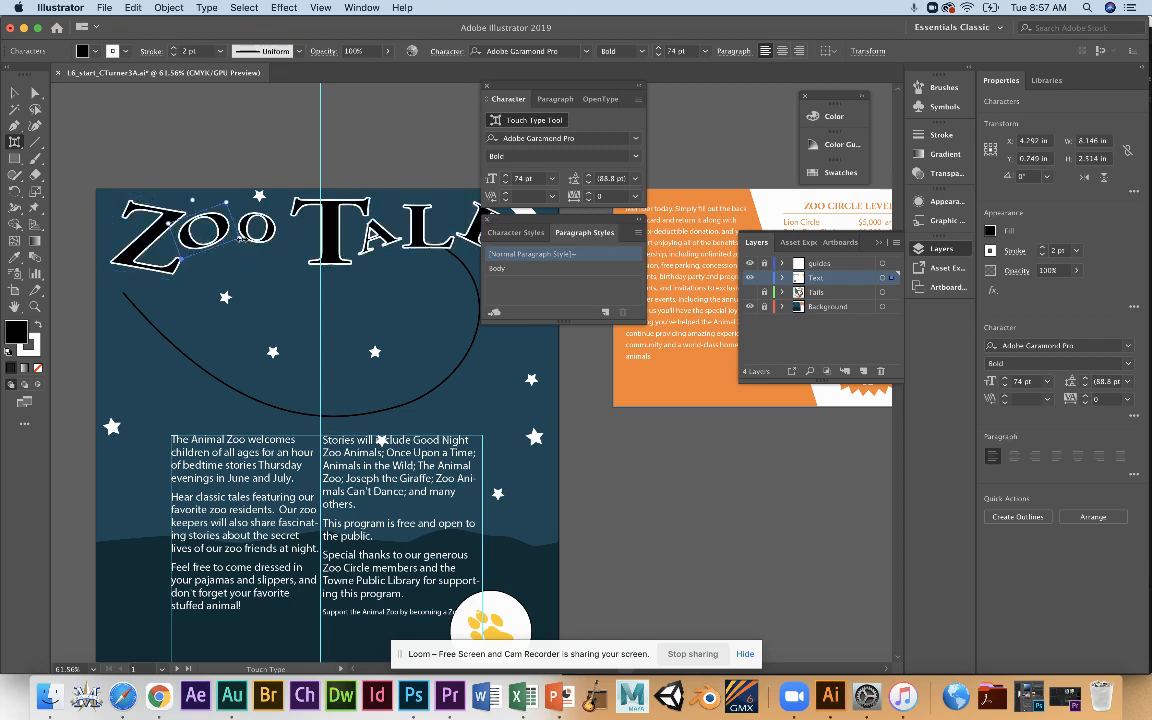
click(294, 234)
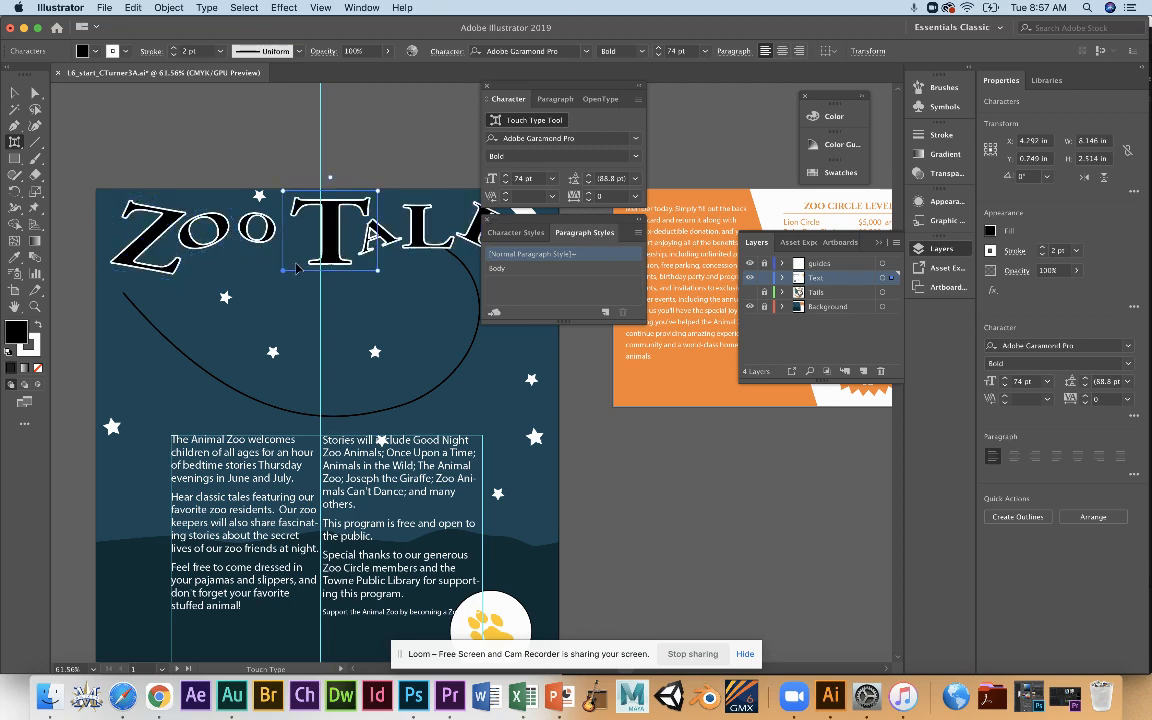
click(272, 258)
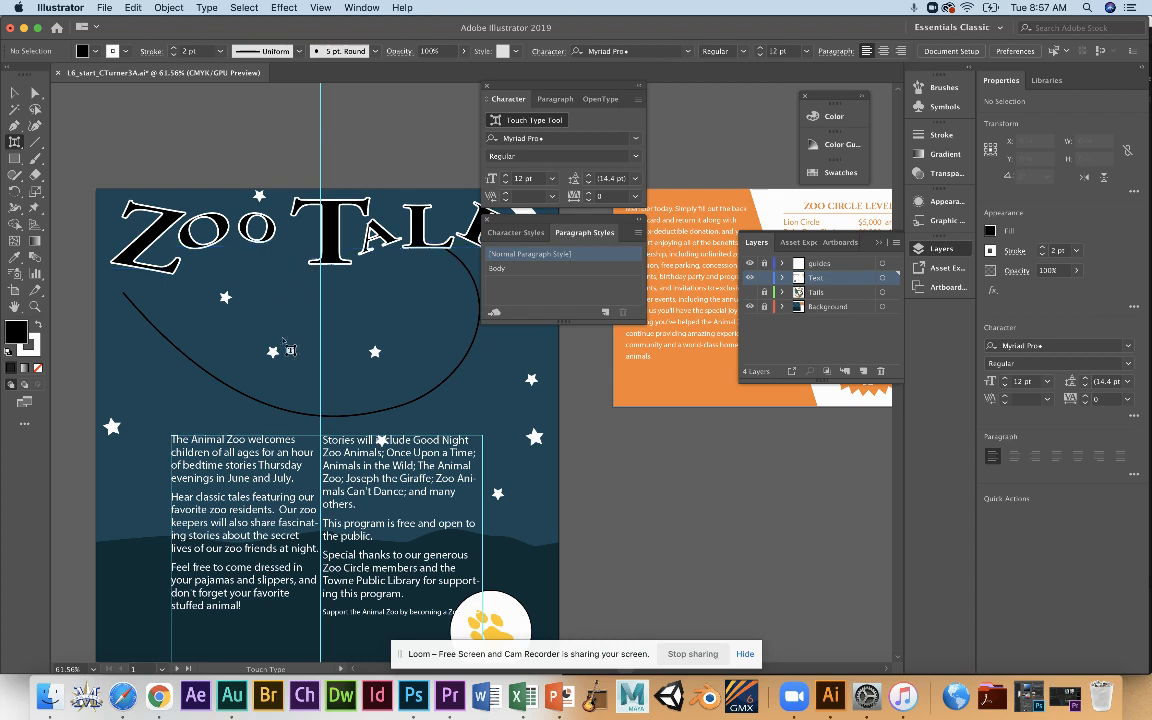
click(14, 95)
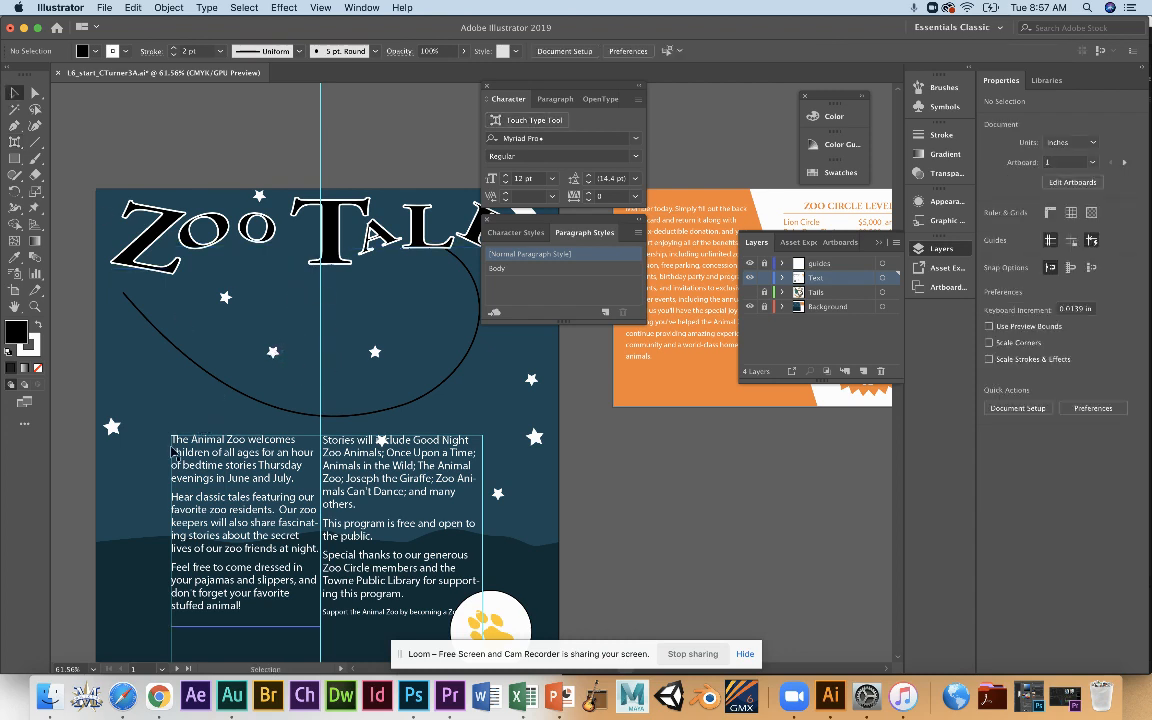
Place L6_text.txt from Downloads into a new text area about 2.65 in wide, between the title and the poster's first body column.
click(203, 450)
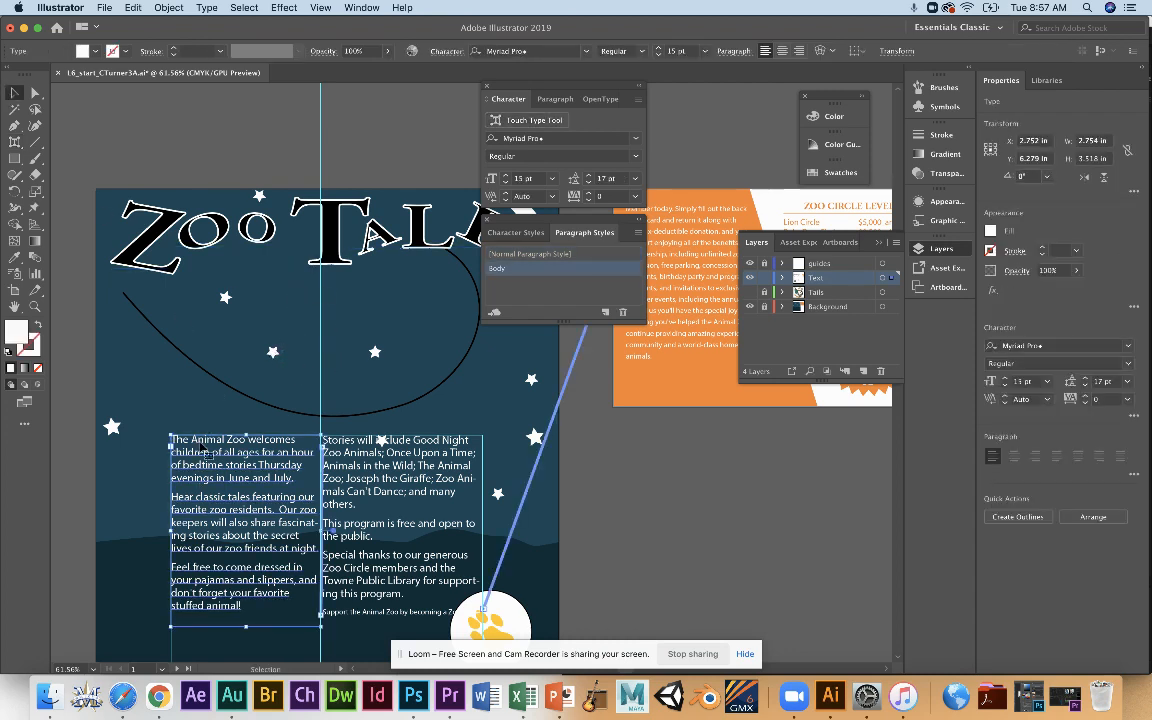
click(106, 8)
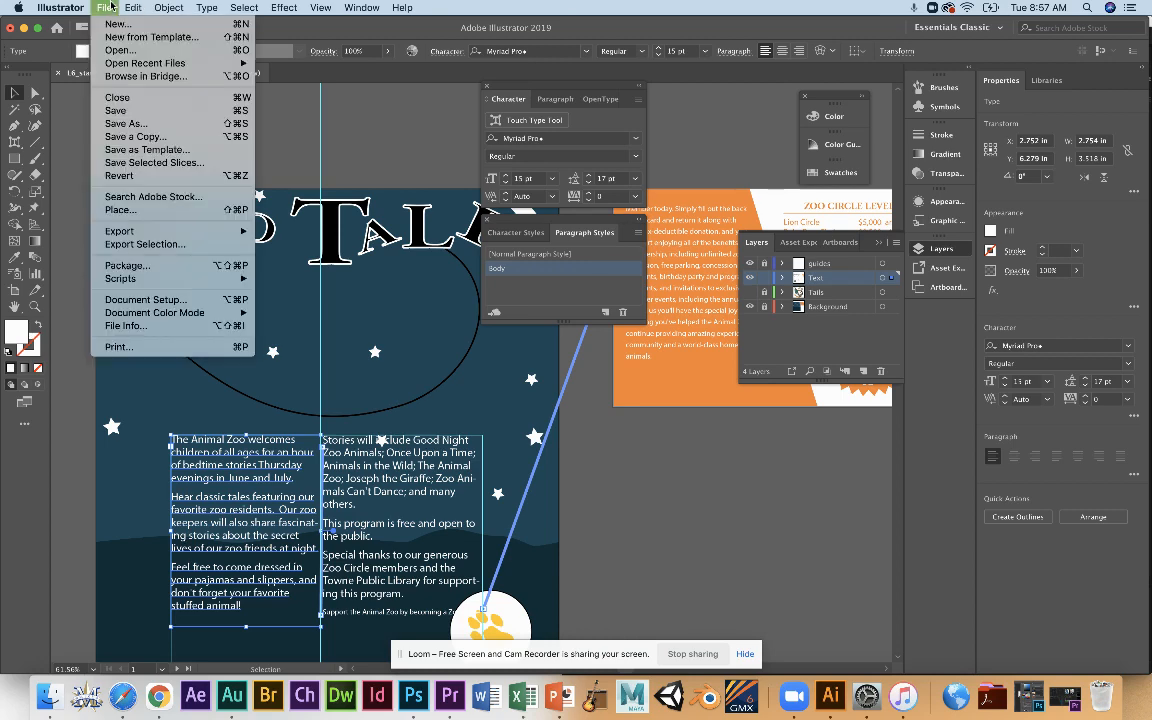
click(120, 209)
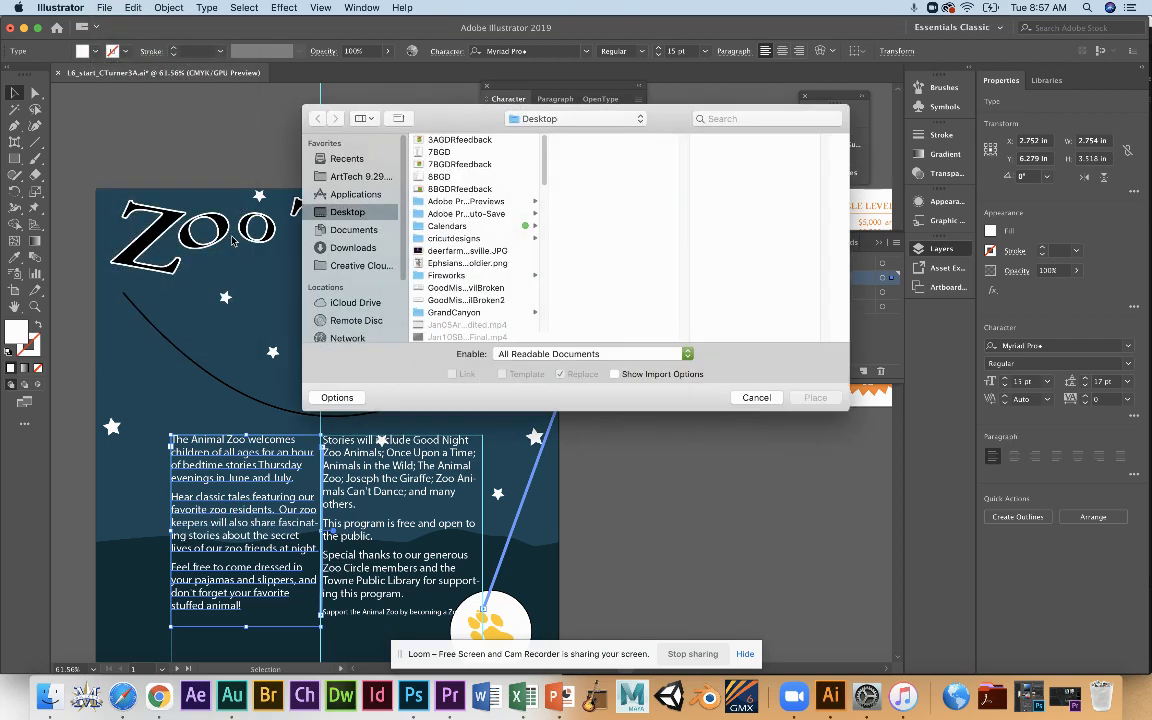
click(341, 246)
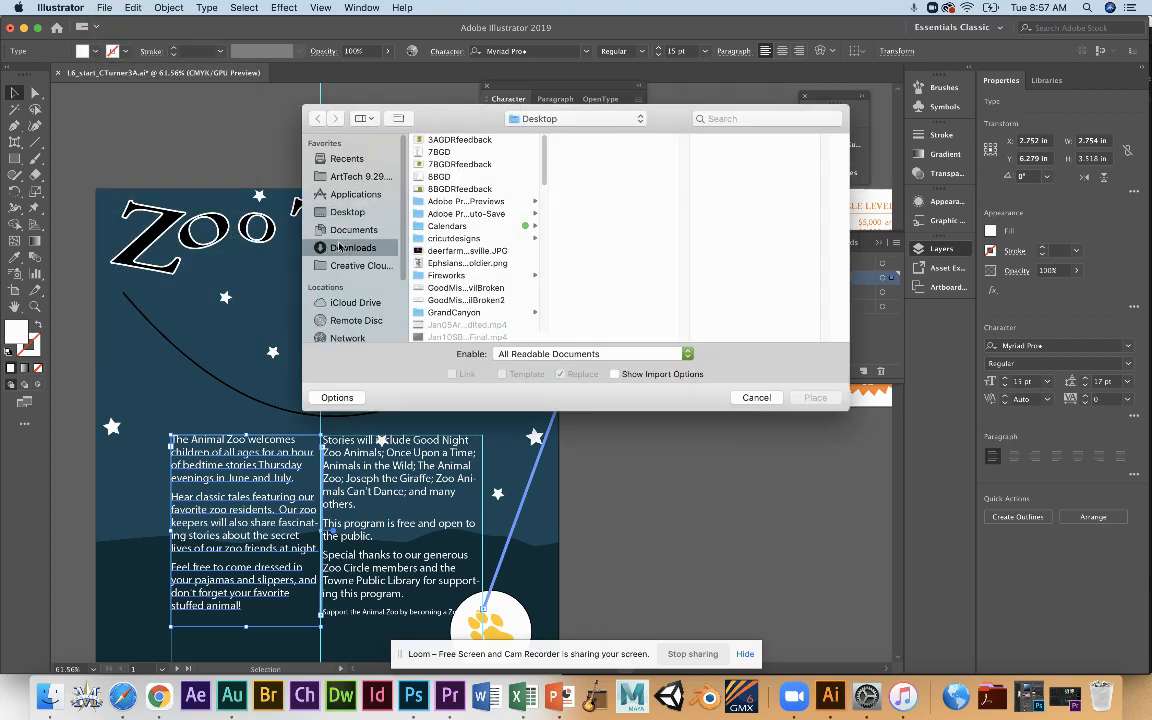
scroll(421, 235, down, 5)
scroll(421, 235, down, 10)
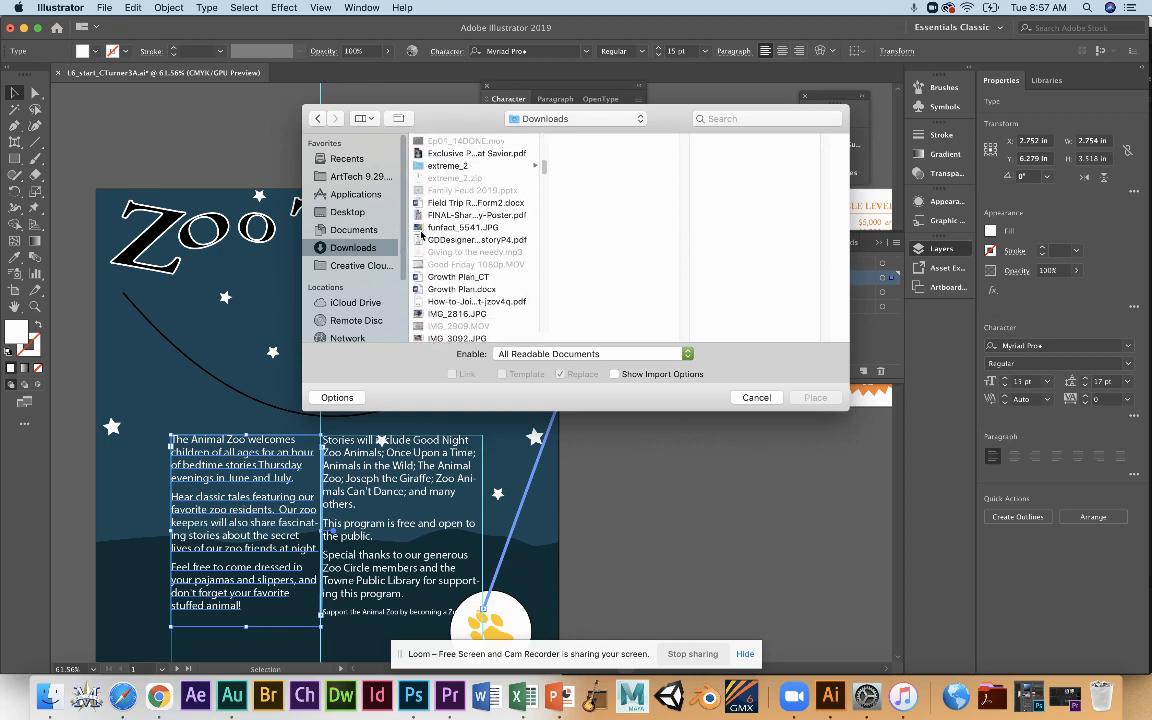
scroll(421, 235, down, 4)
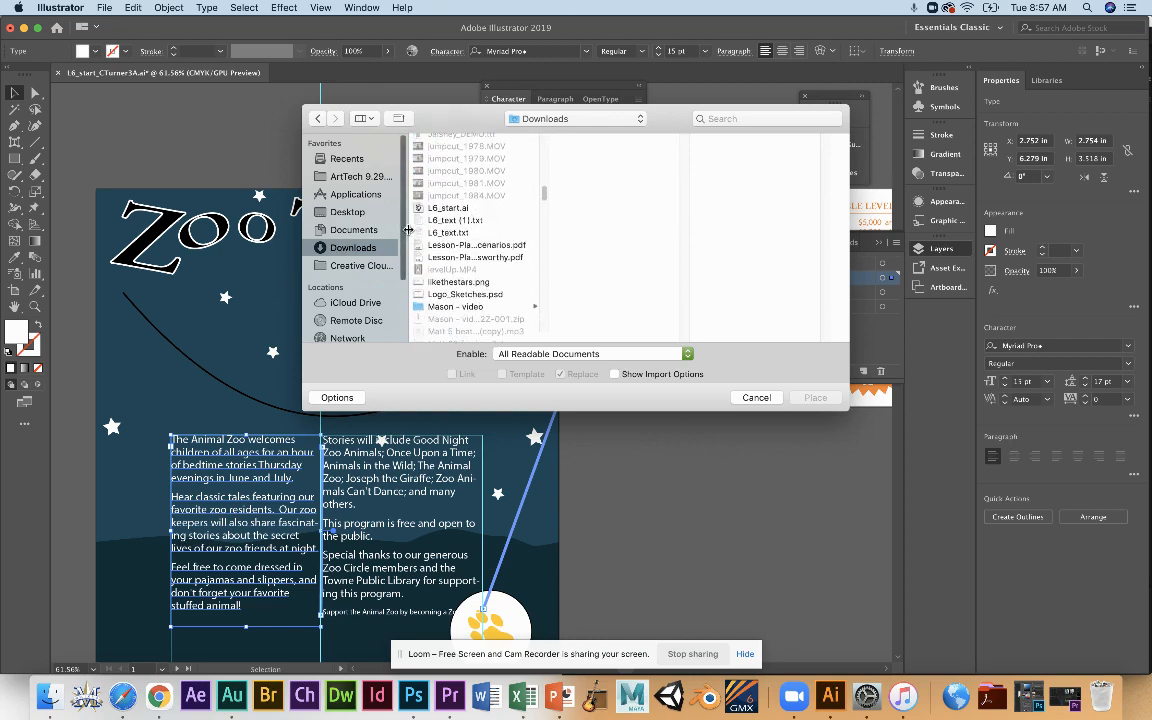
click(415, 231)
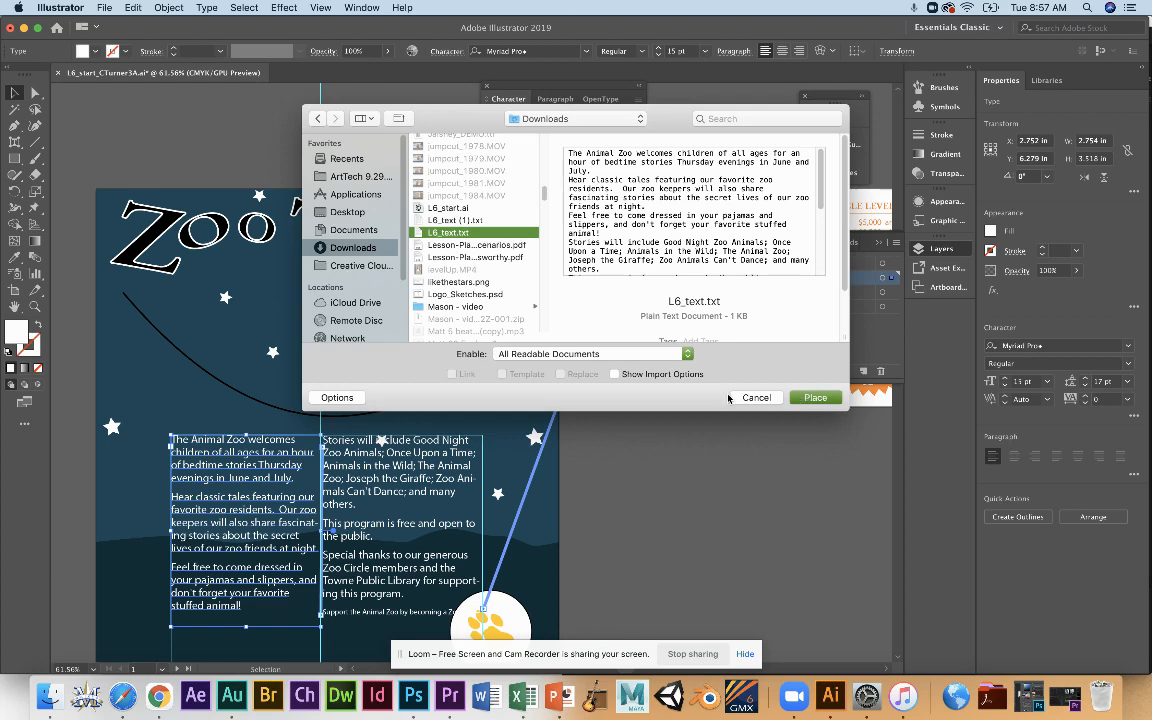
click(810, 399)
click(640, 429)
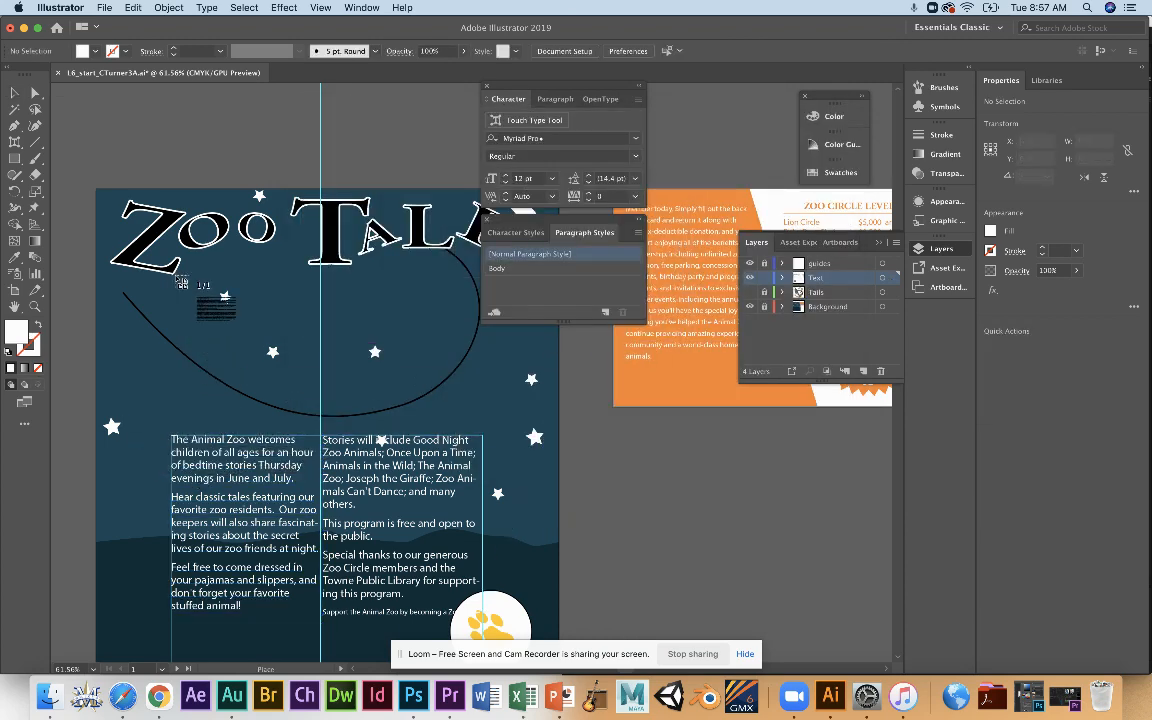
drag(177, 279, 318, 423)
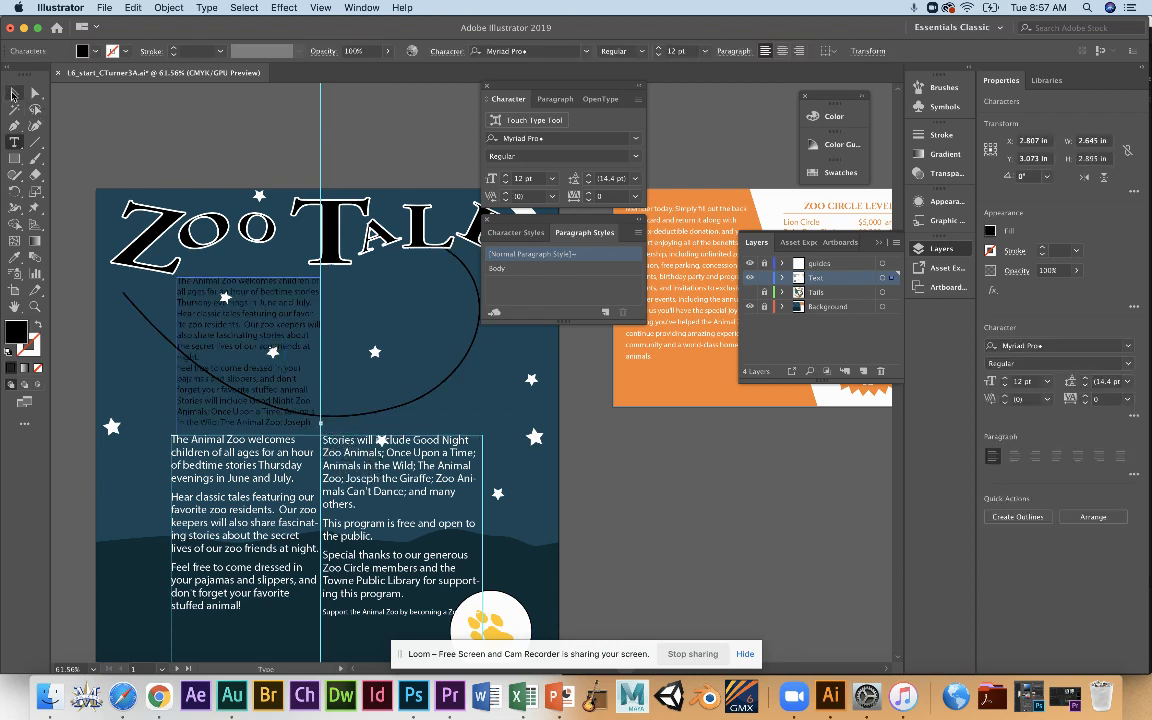
Continue the placed overflow text in a second threaded area about 2.8 in wide, beside the first and above the second body column.
click(13, 93)
key(t)
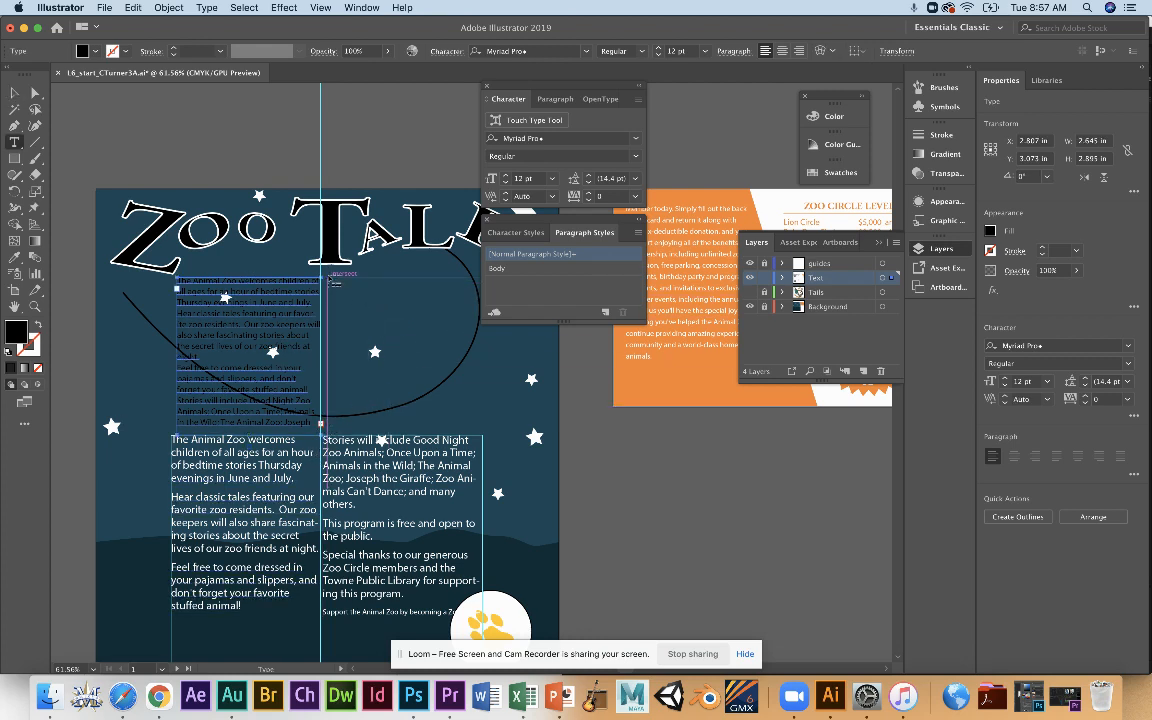
drag(330, 278, 486, 433)
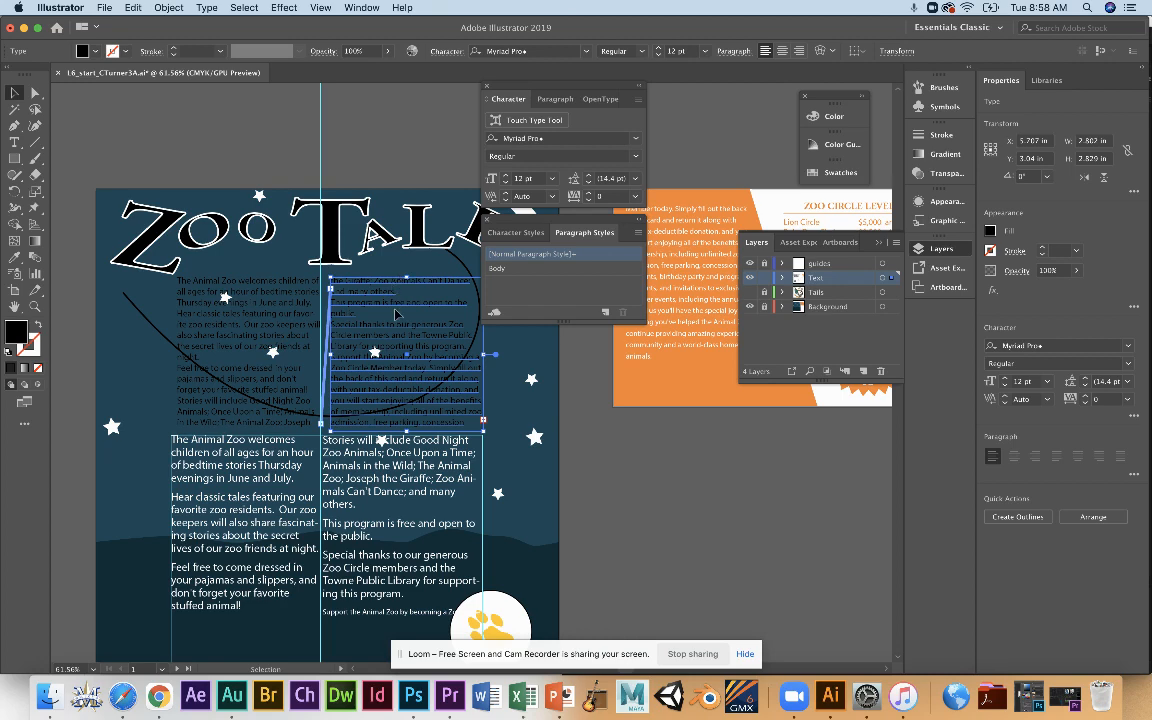
Delete both areas of placed text between the Zoo Tales title and the poster's body columns.
key(Delete)
click(283, 305)
key(Delete)
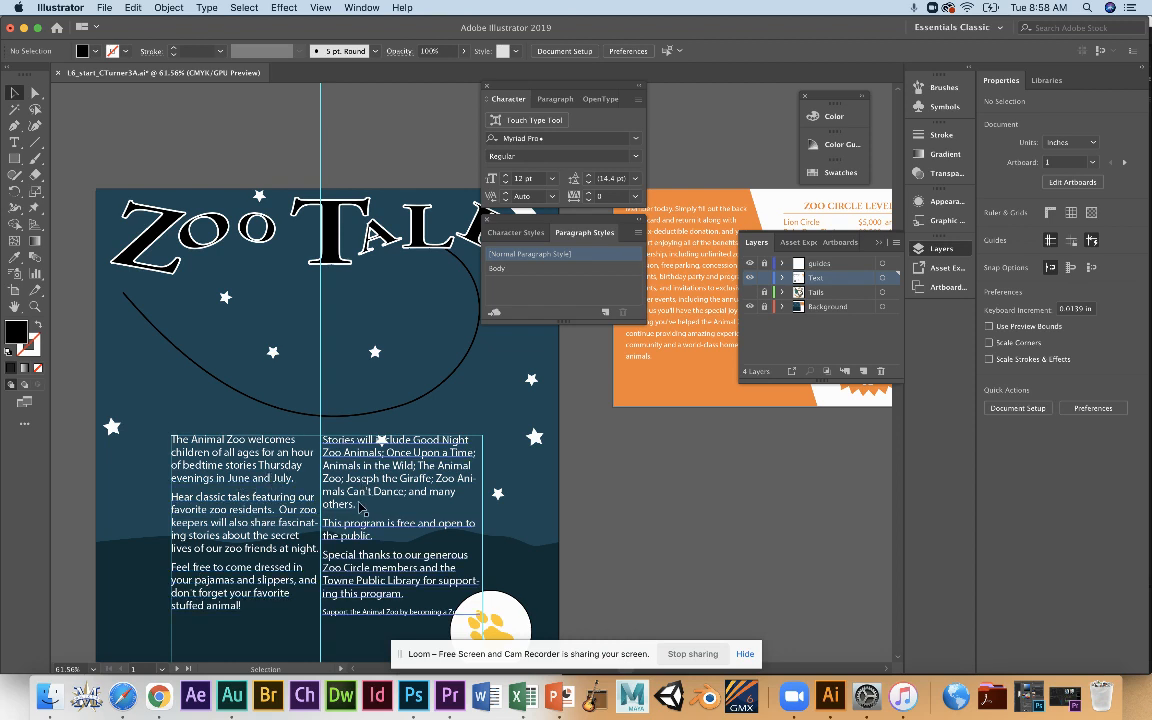
Try the Anton Regular font on the poster's body text, and undo the font change and the stray placeholder text.
click(221, 458)
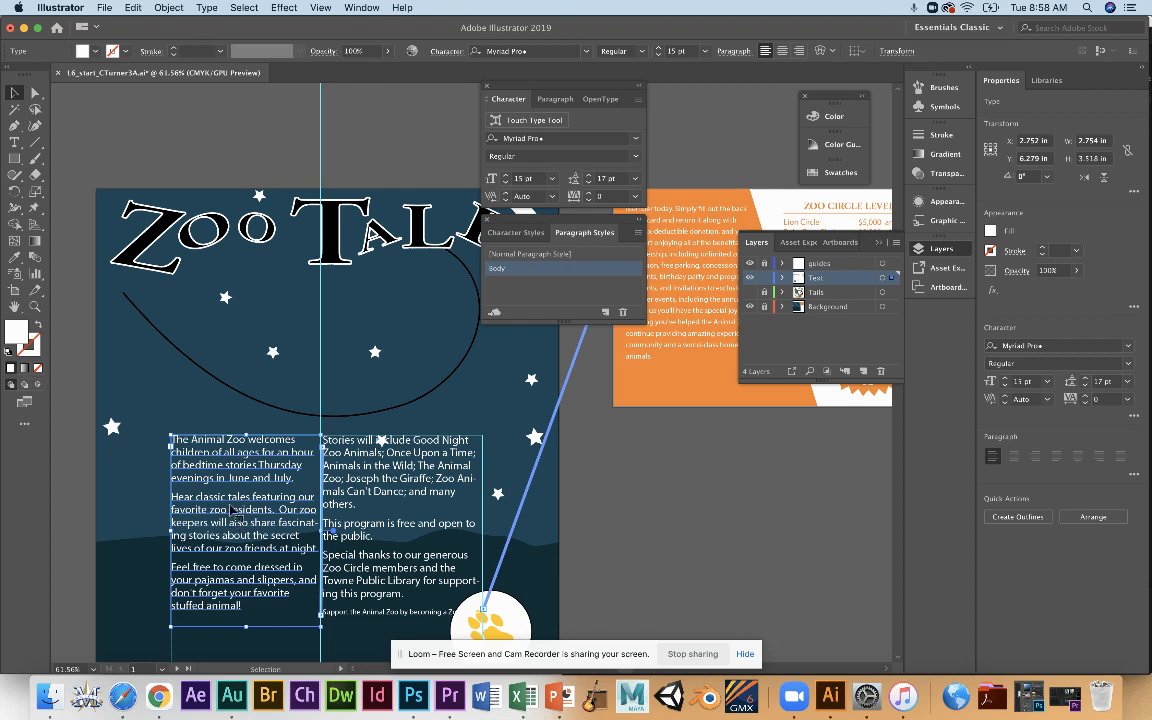
key(t)
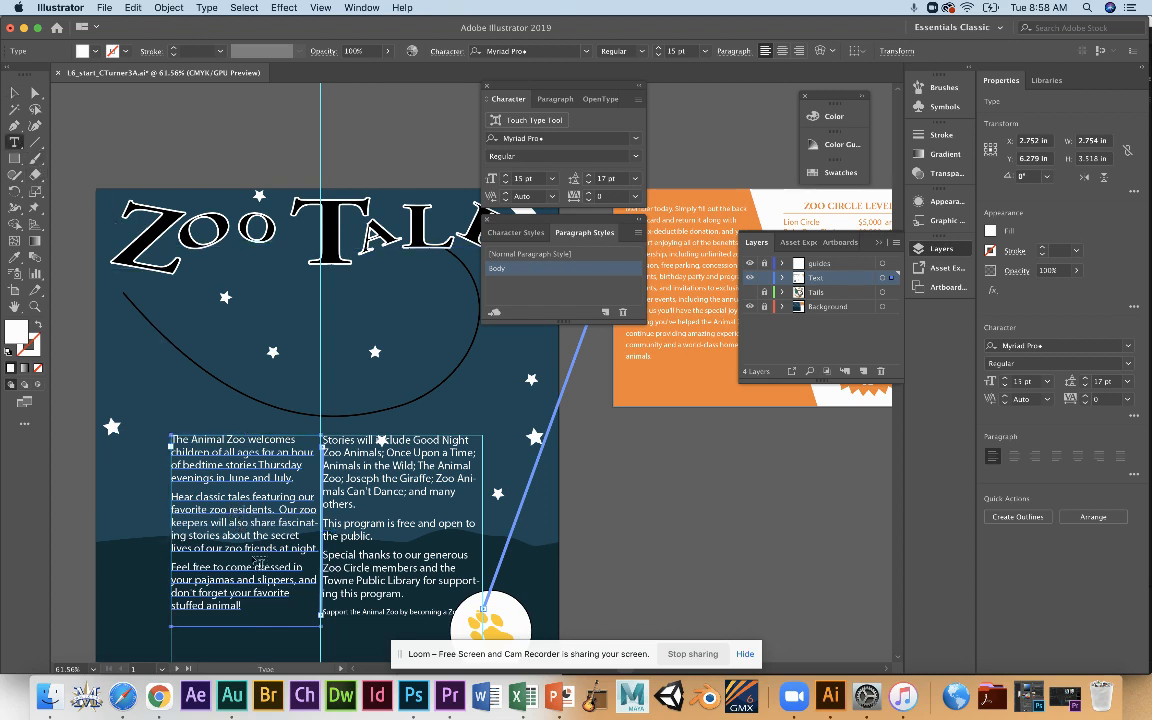
double_click(250, 510)
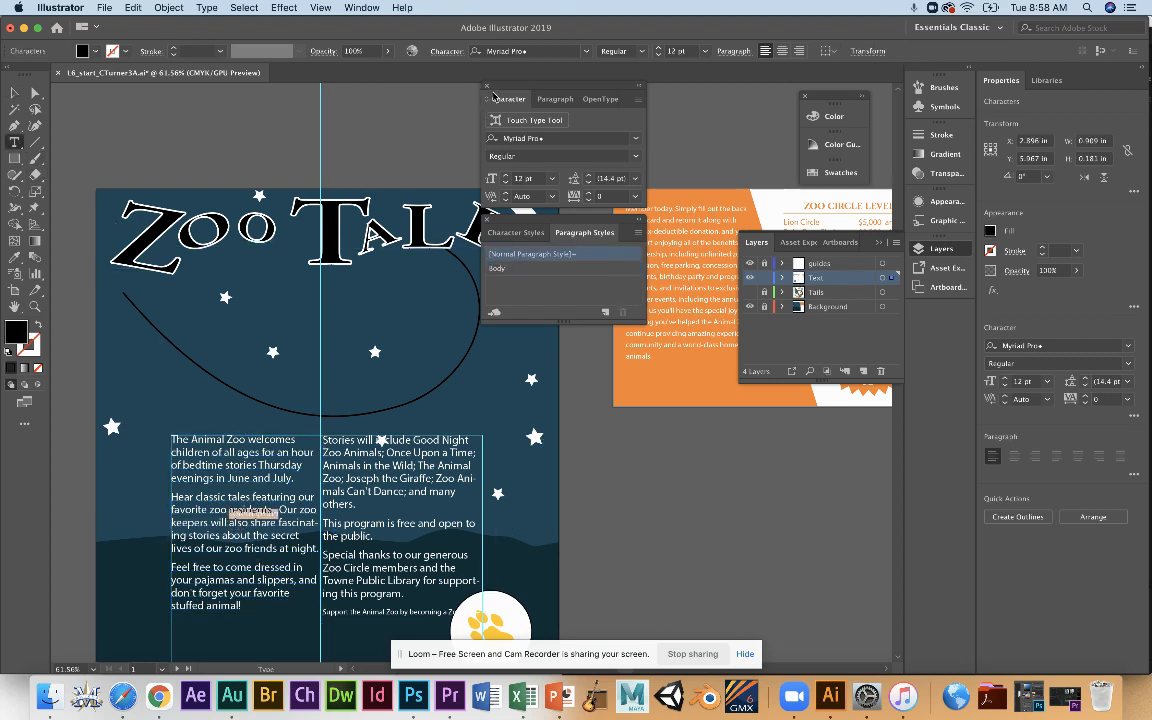
click(242, 535)
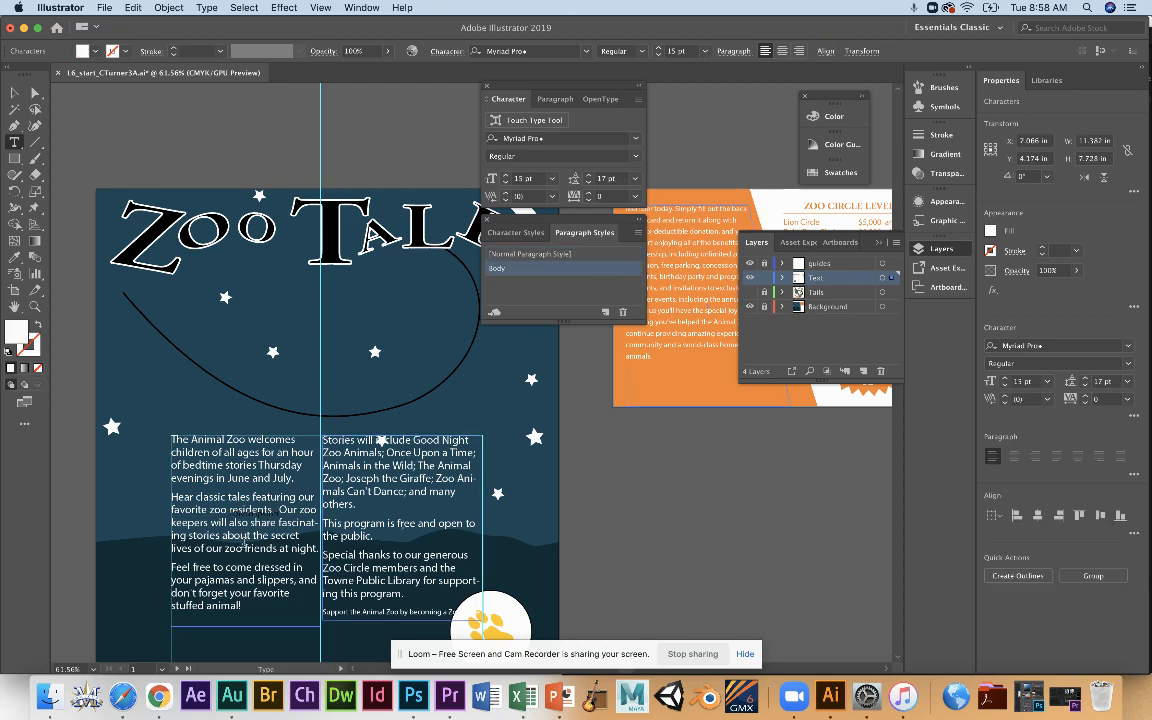
click(635, 140)
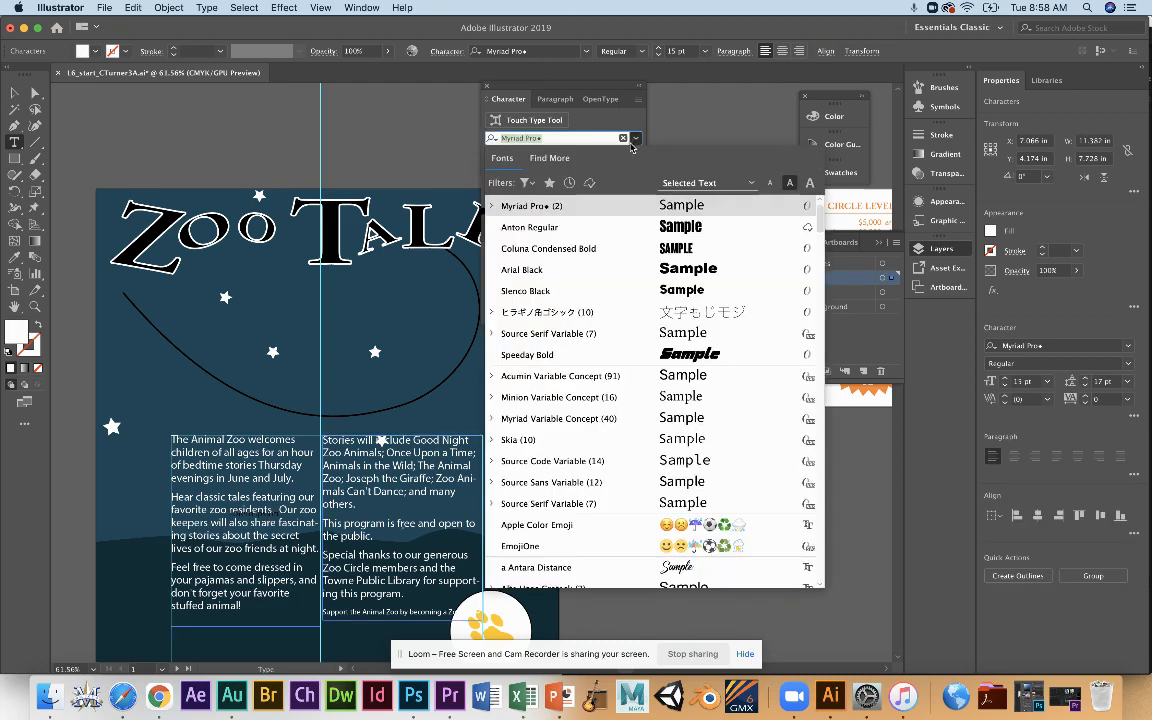
click(700, 223)
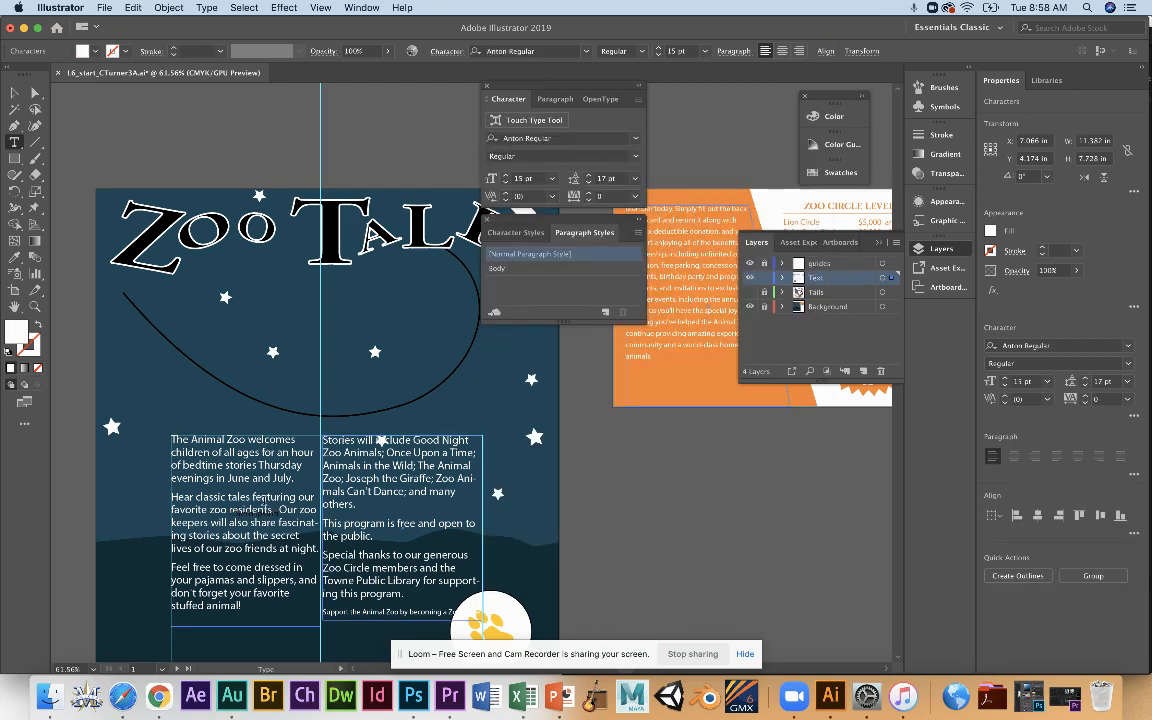
click(208, 479)
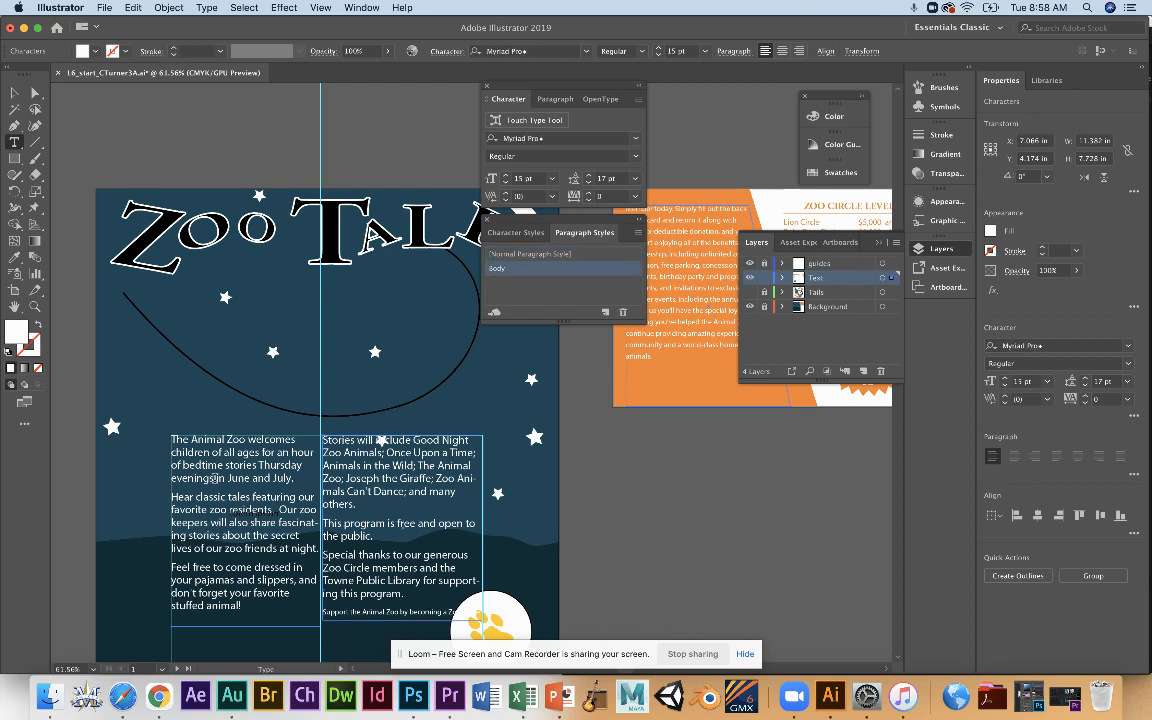
key(super+z)
key(super+z)
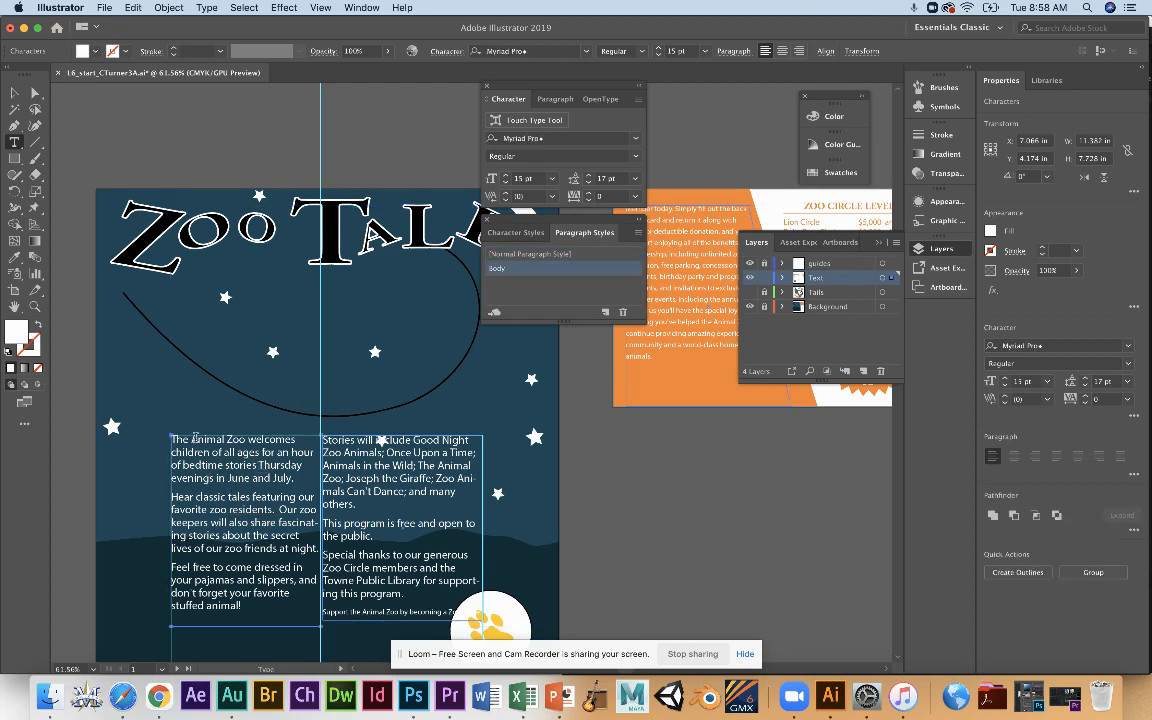
Highlight the first body column's text, delete the threaded body text frames, and undo the deletion.
drag(193, 439, 784, 602)
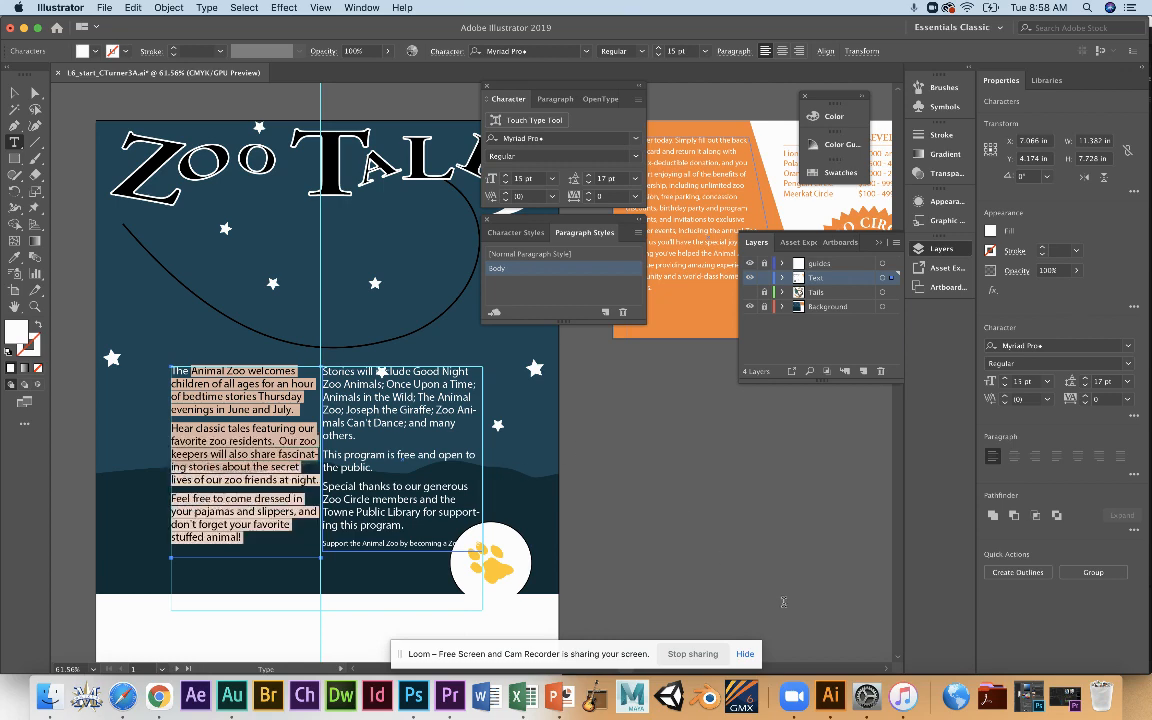
scroll(576, 411, right, 5)
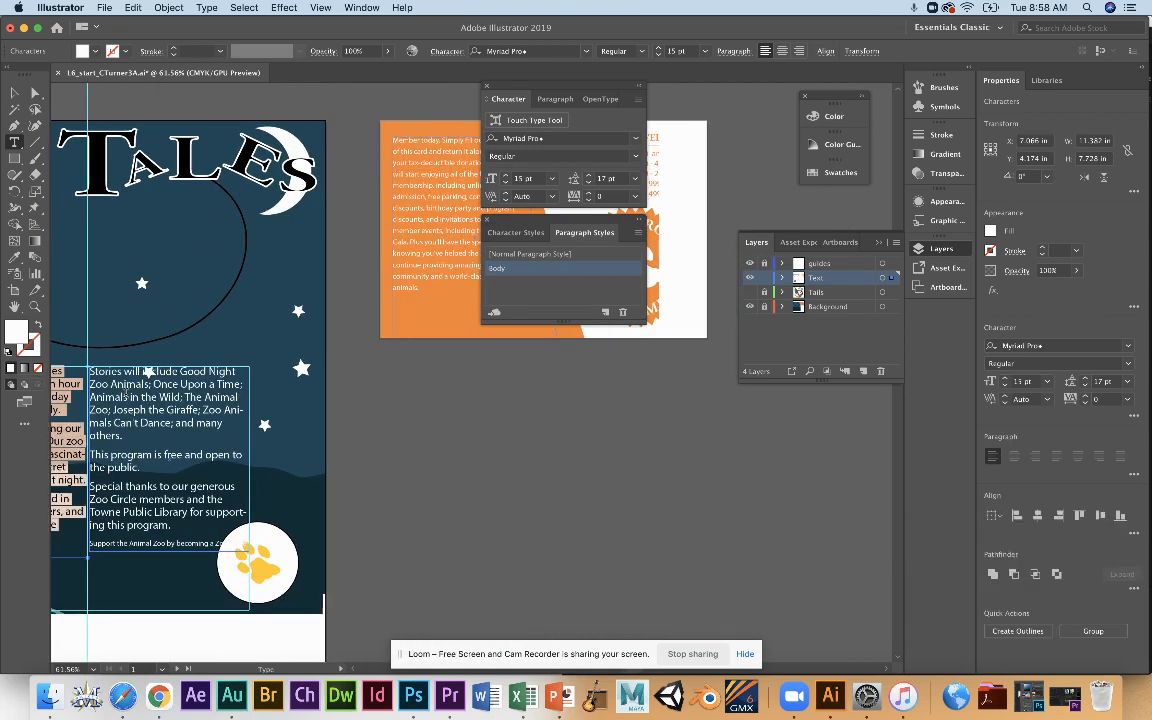
click(16, 94)
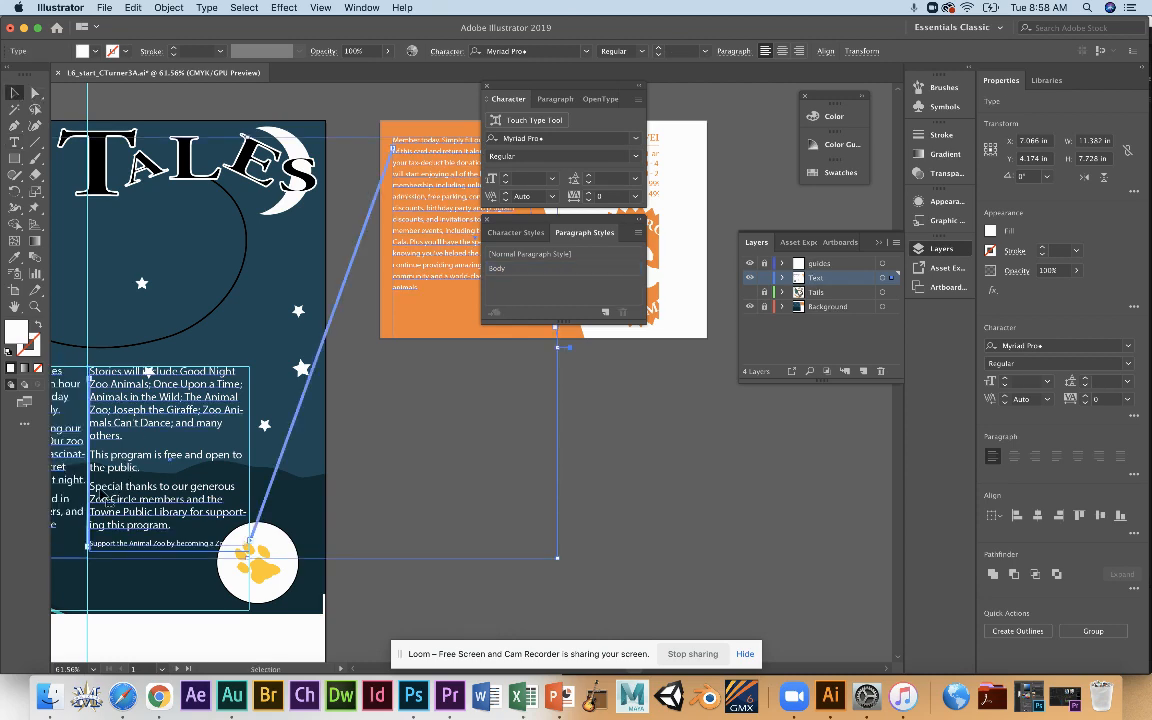
click(54, 435)
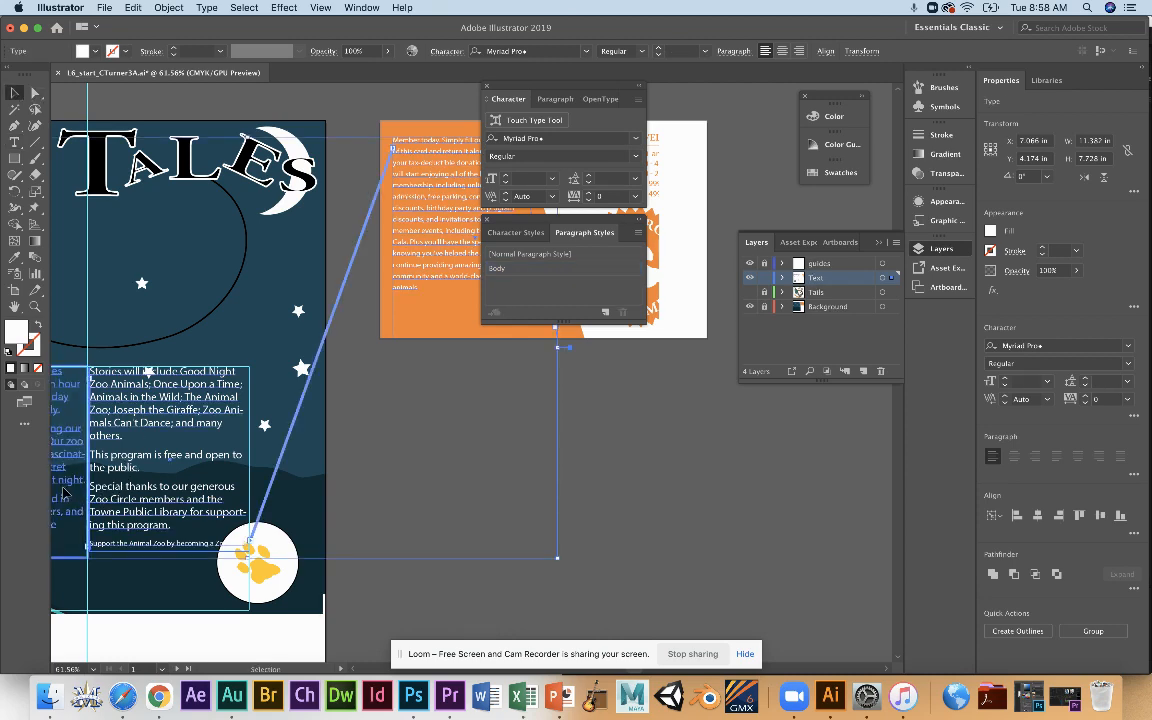
click(155, 524)
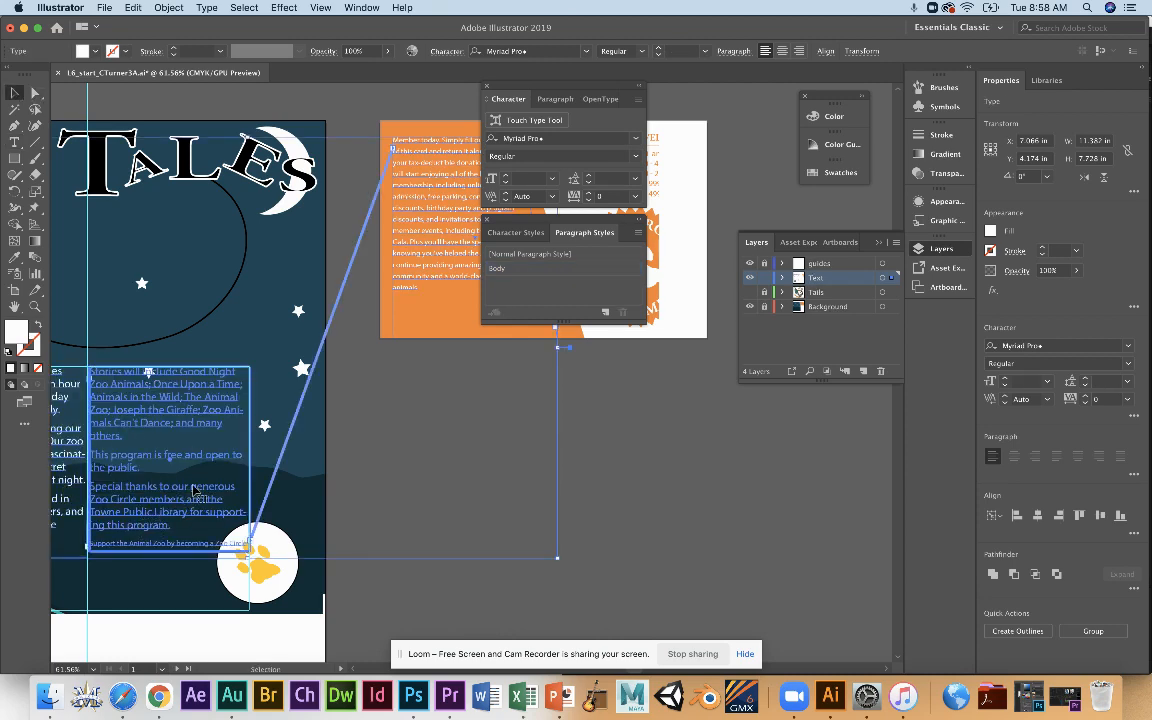
key(Delete)
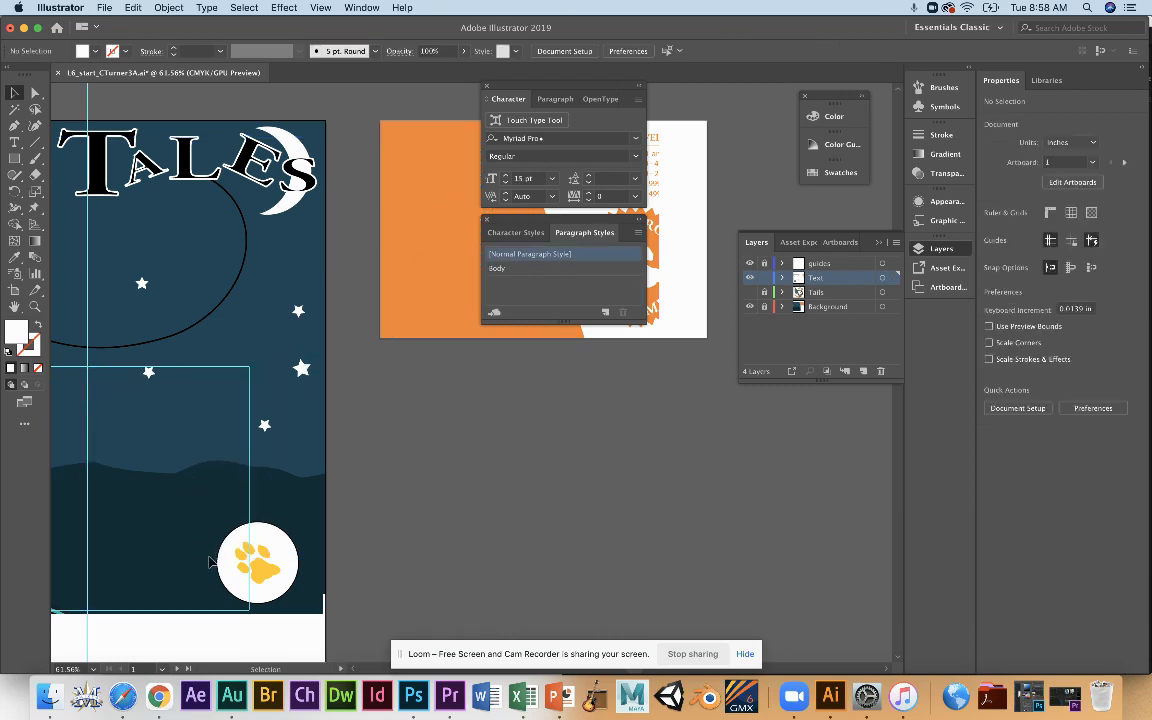
key(super+z)
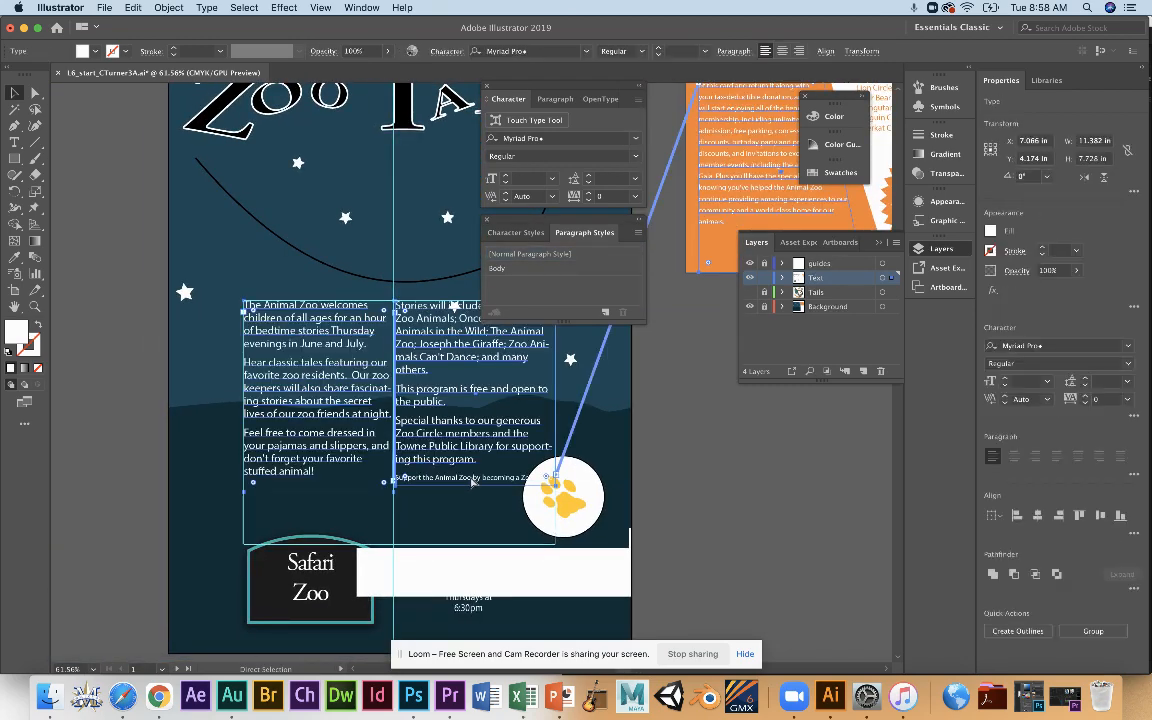
Examine the poster's paw circle, first body column, Safari Zoo text and Thursdays text, and clear the selection.
key(v)
click(560, 492)
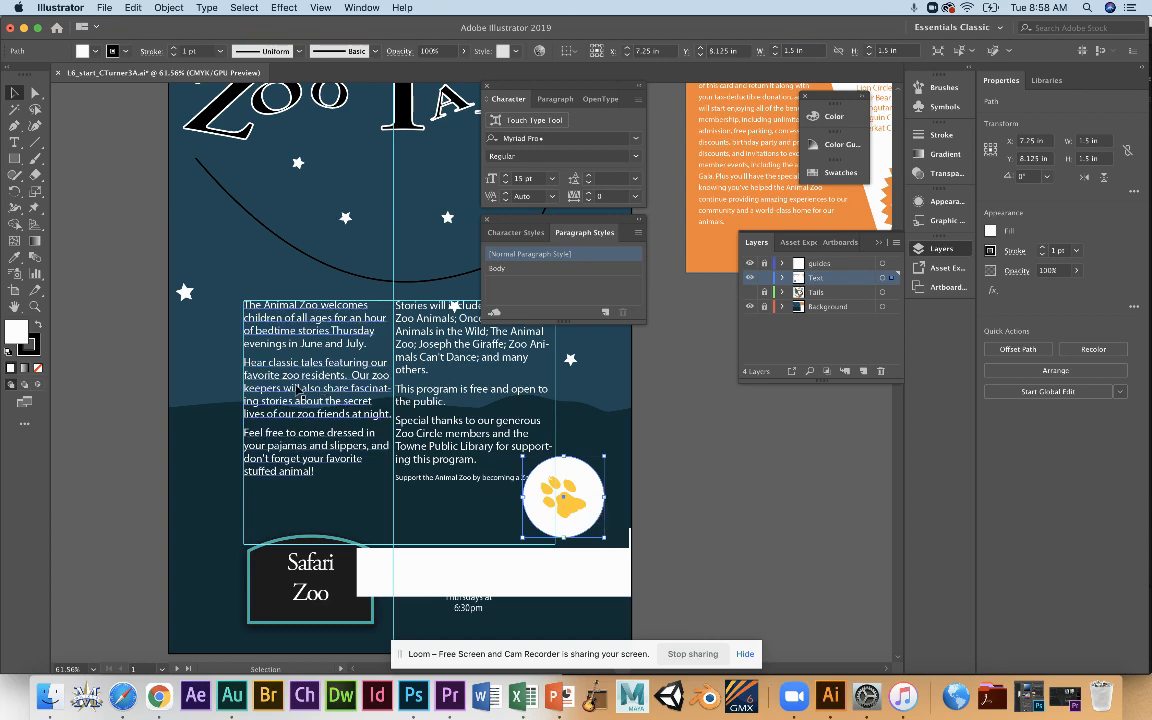
click(298, 393)
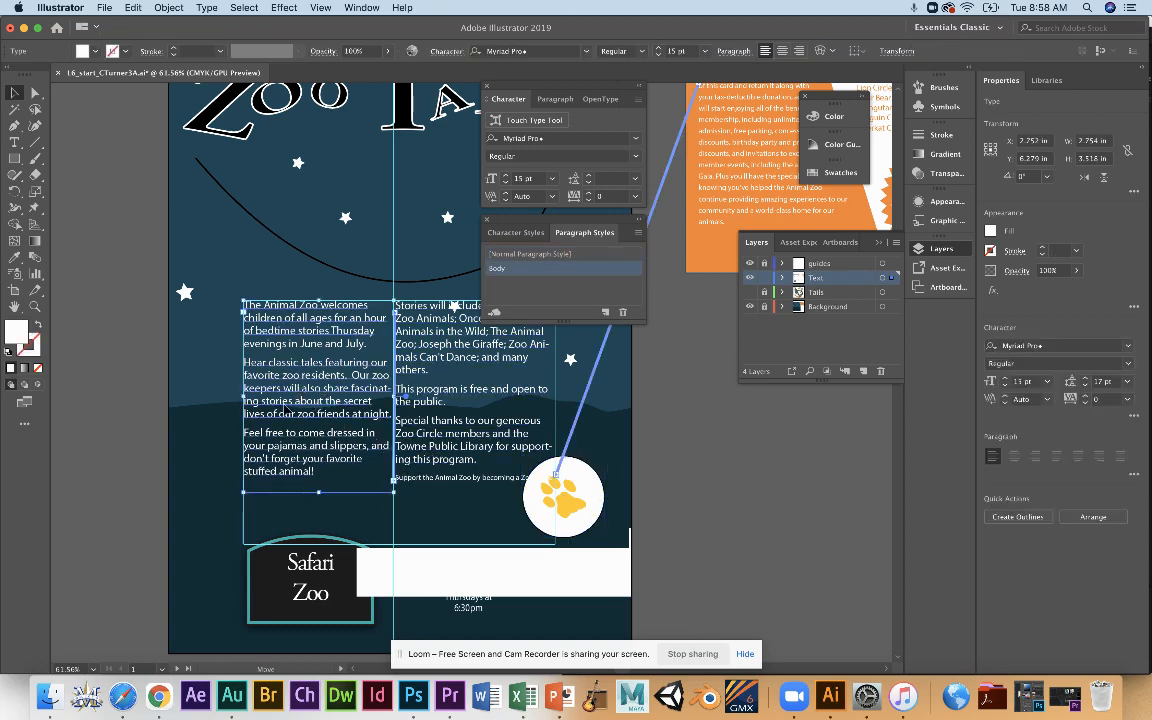
key(a)
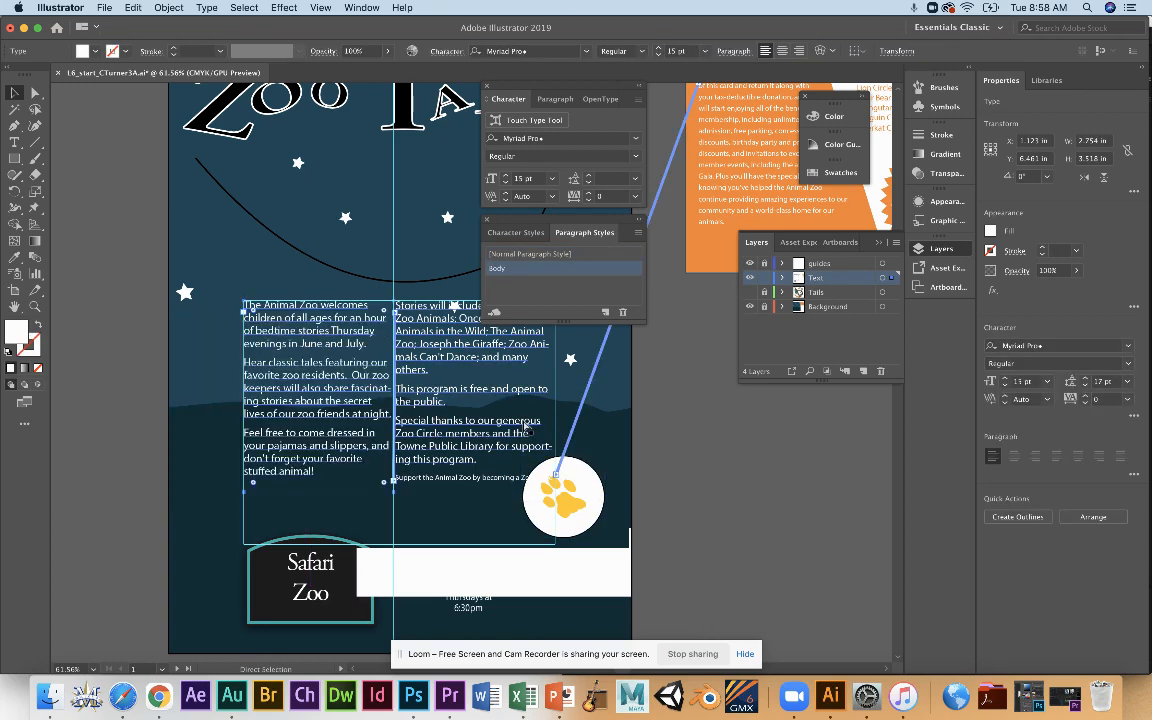
key(v)
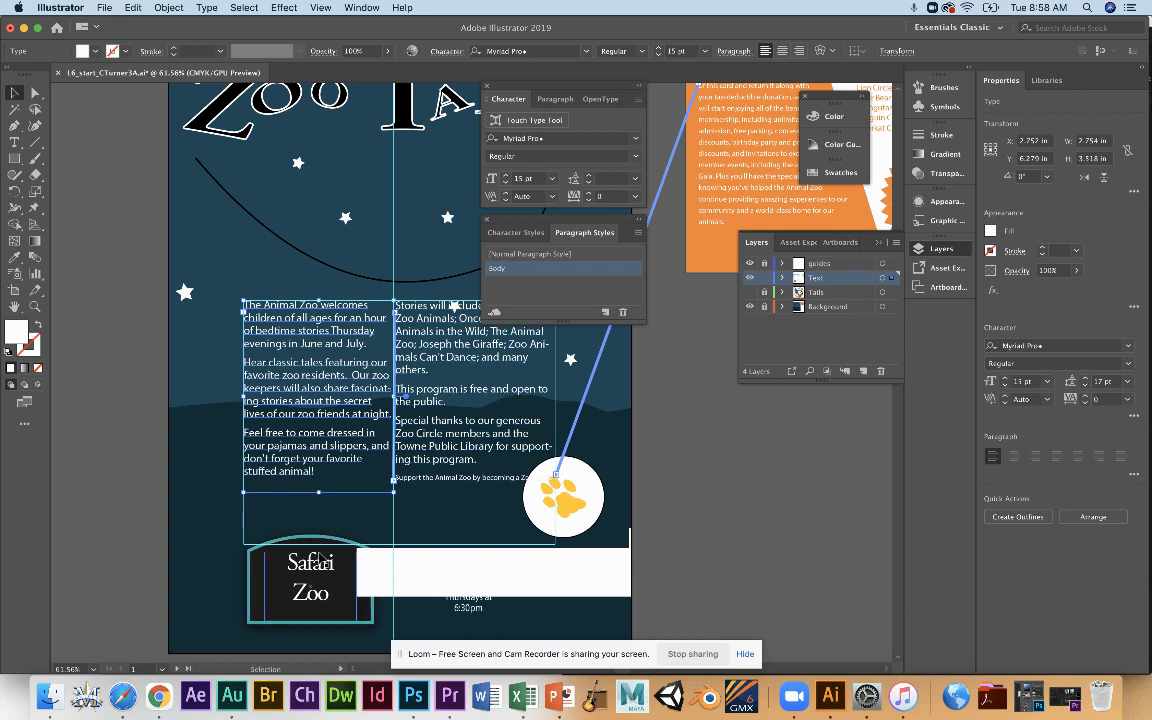
click(310, 600)
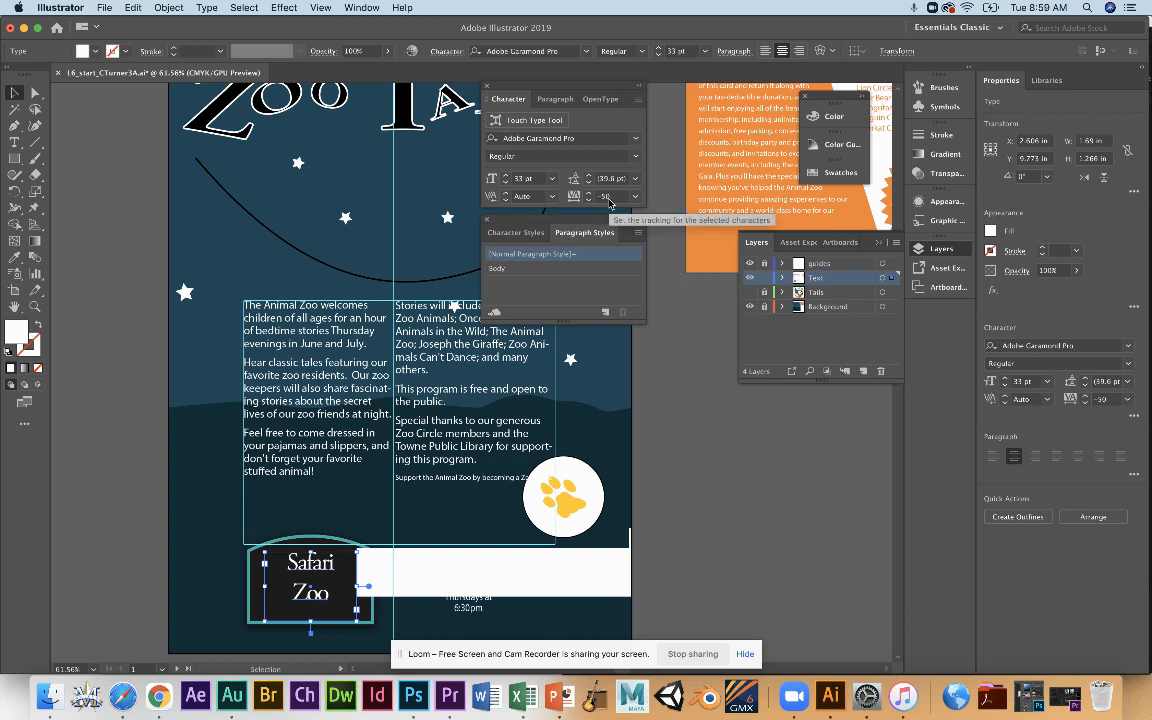
click(468, 606)
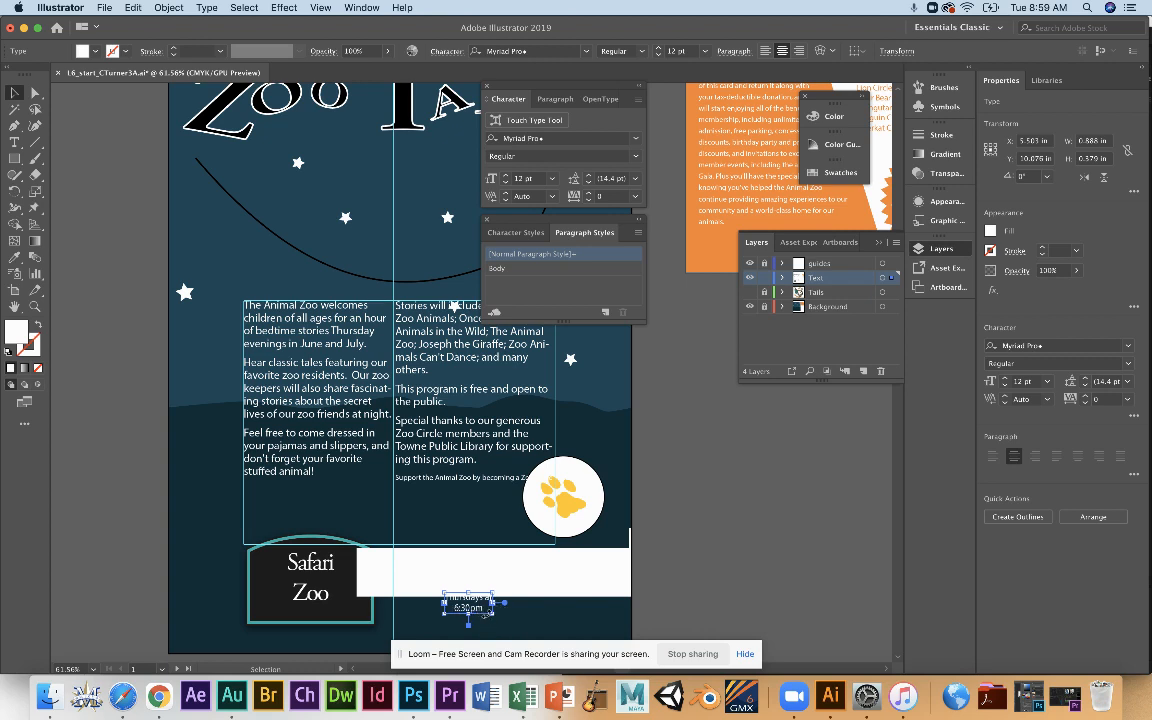
click(532, 585)
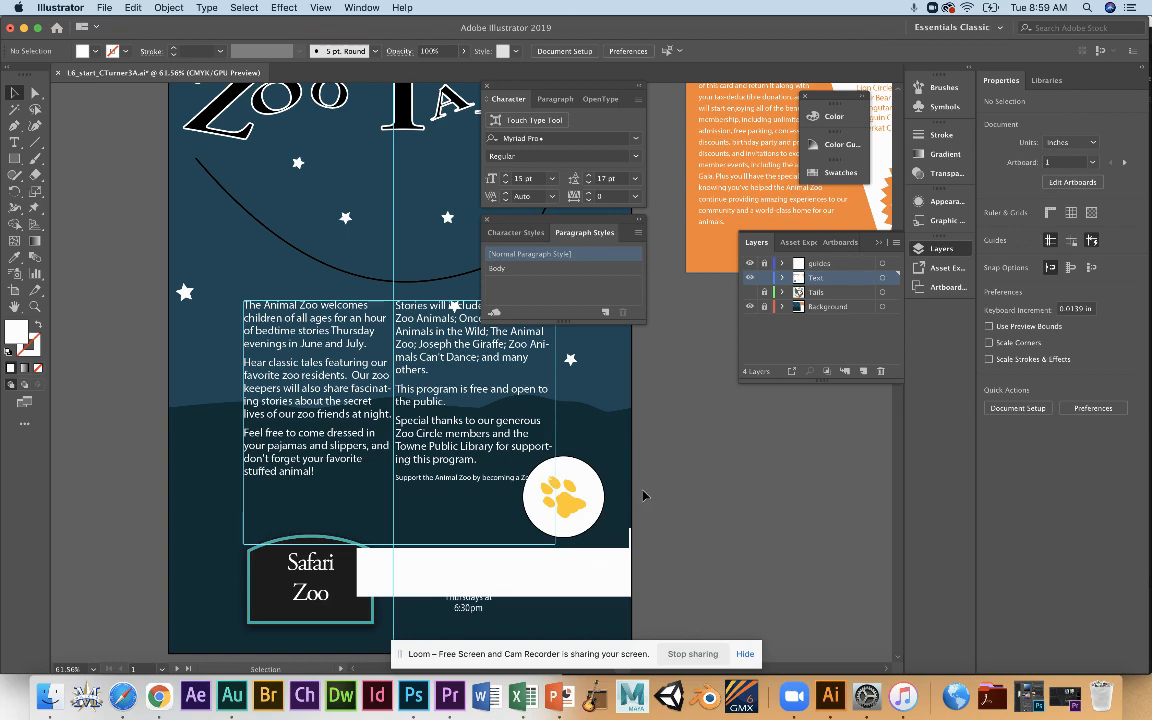
Reshape the membership text area on the orange card by shifting its upper-right anchor point left to about X 2.41 in.
key(space)
drag(671, 469, 364, 566)
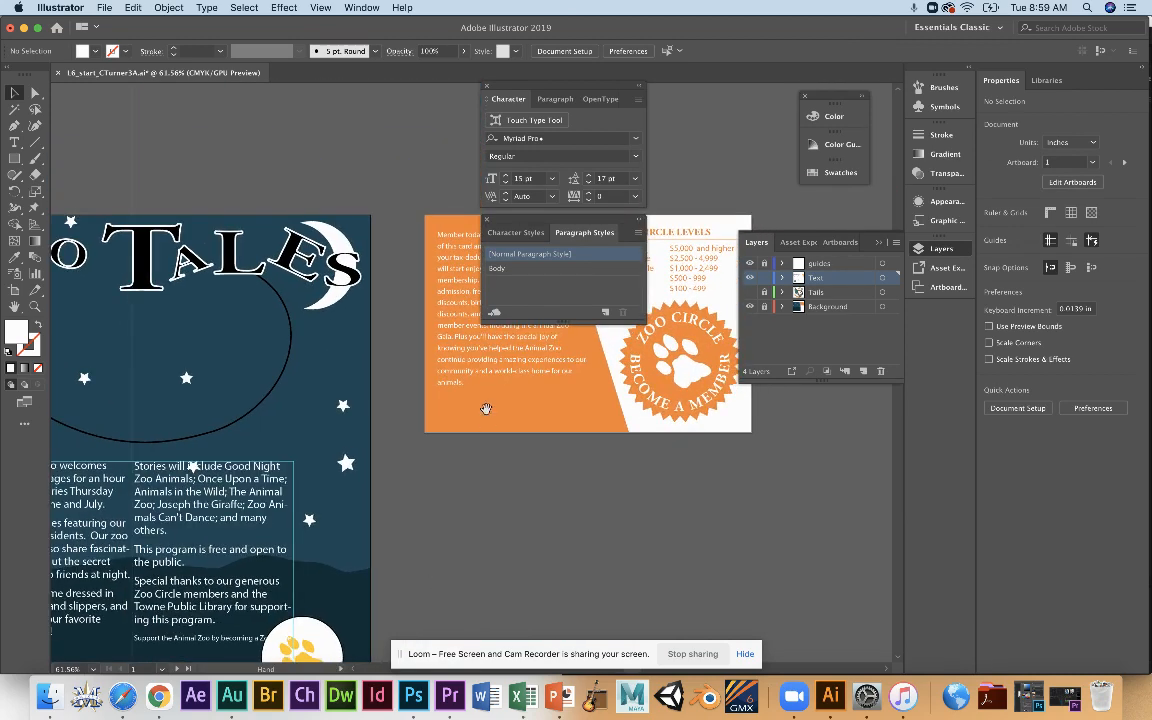
drag(437, 369, 283, 525)
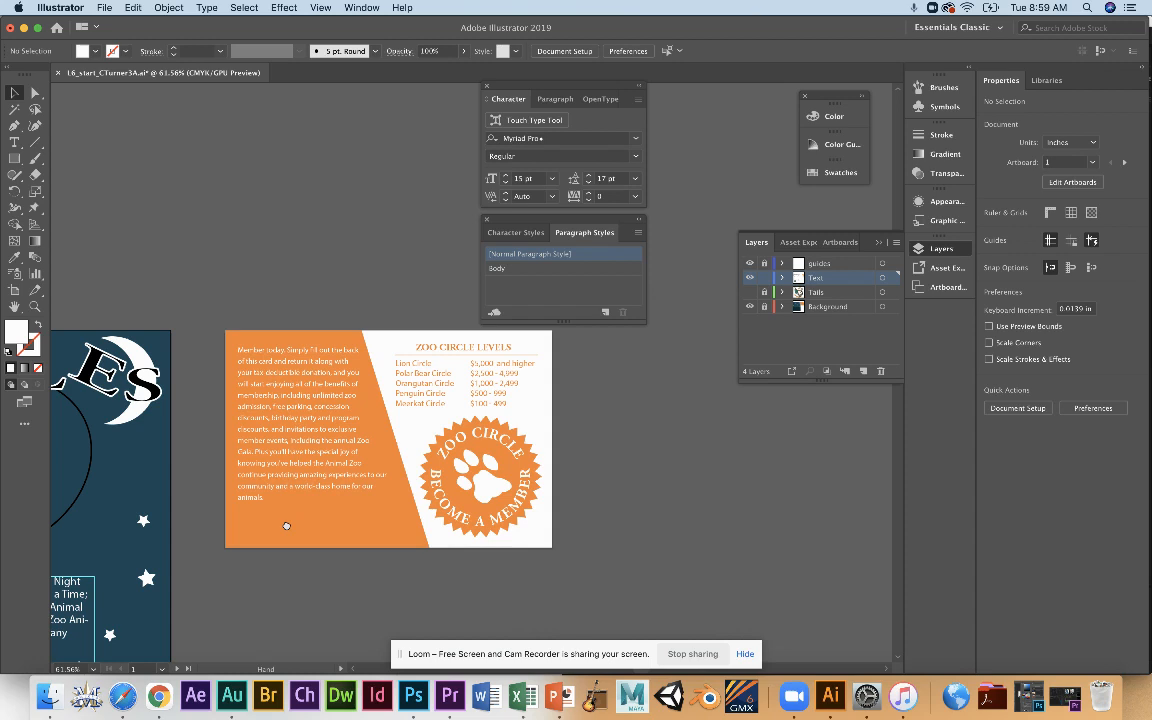
click(303, 440)
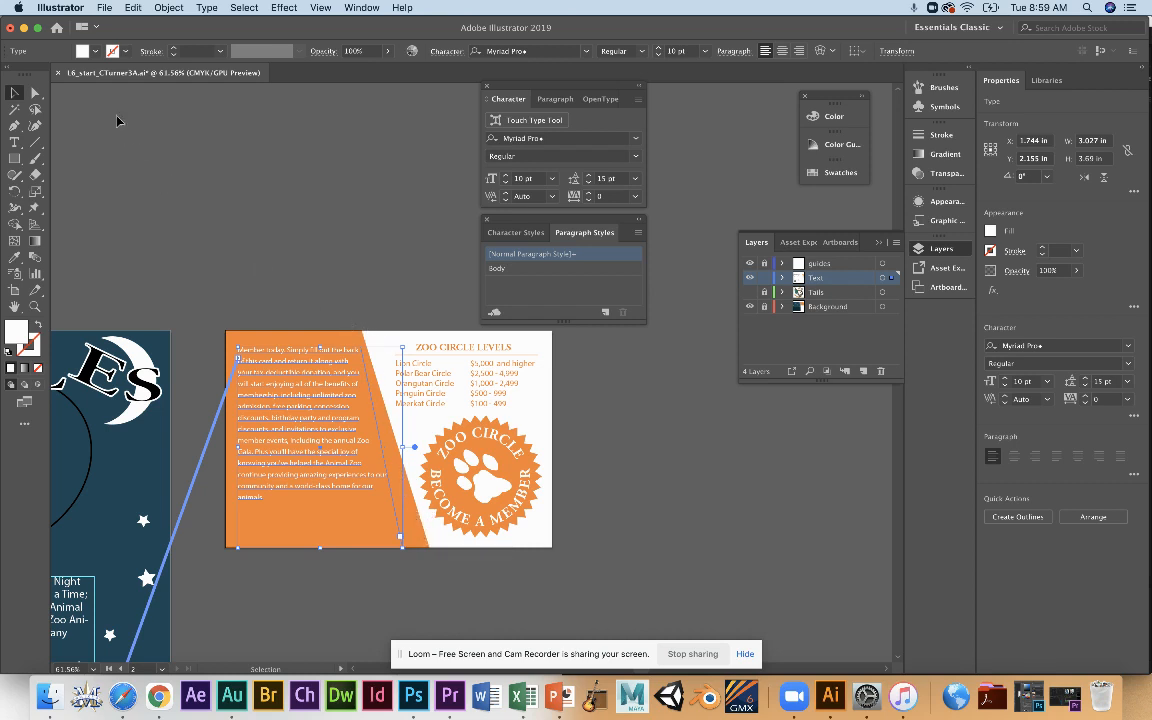
click(35, 91)
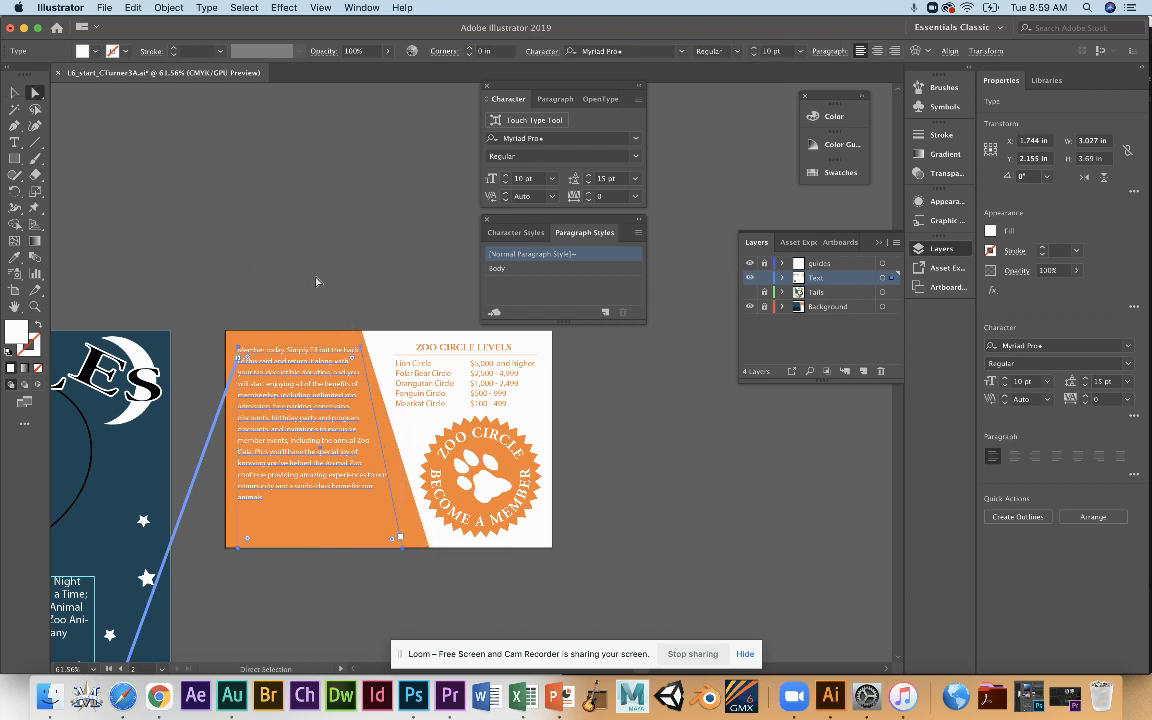
click(362, 350)
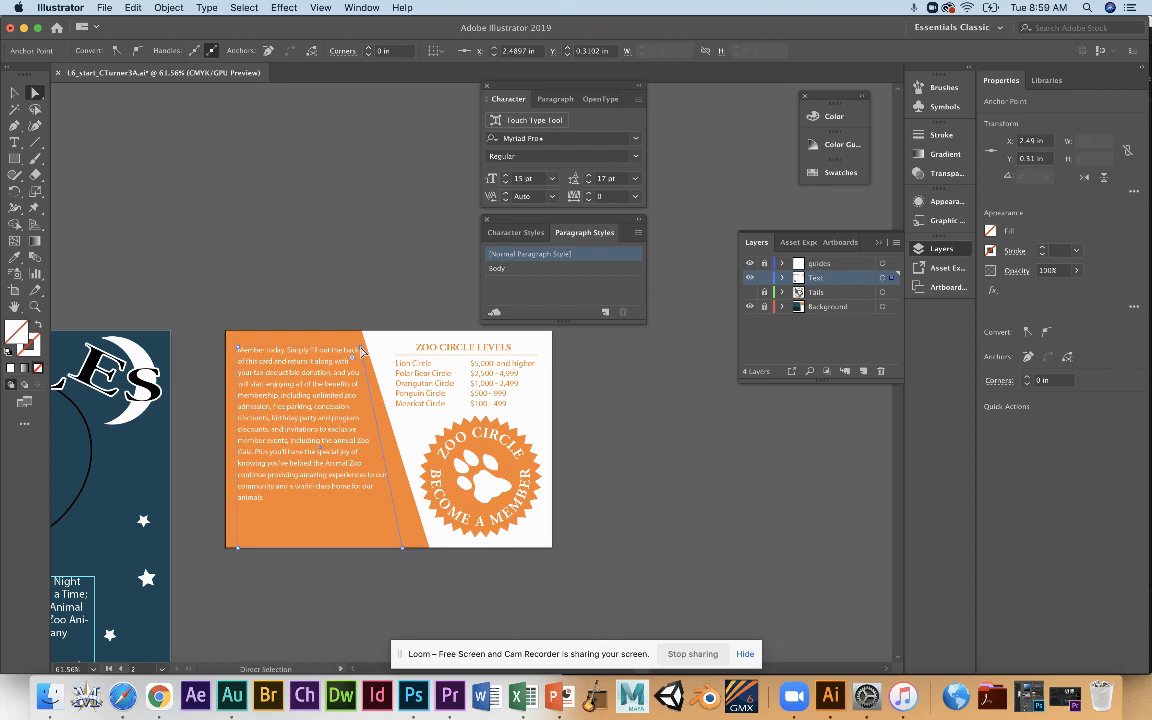
mouse_move(362, 350)
mouse_down()
mouse_move(390, 352)
mouse_move(355, 348)
mouse_up()
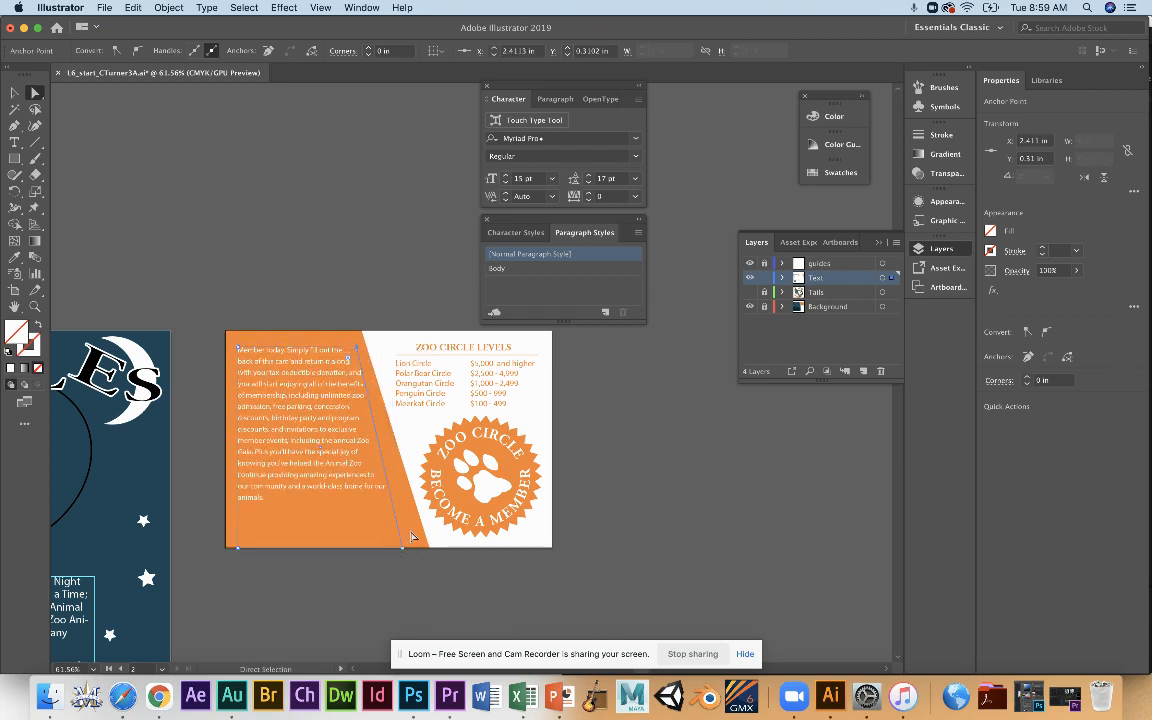
click(461, 583)
Review the Area Type Options of the Zoo Circle levels list, and lengthen its text frame to about 0.94 in high.
click(15, 92)
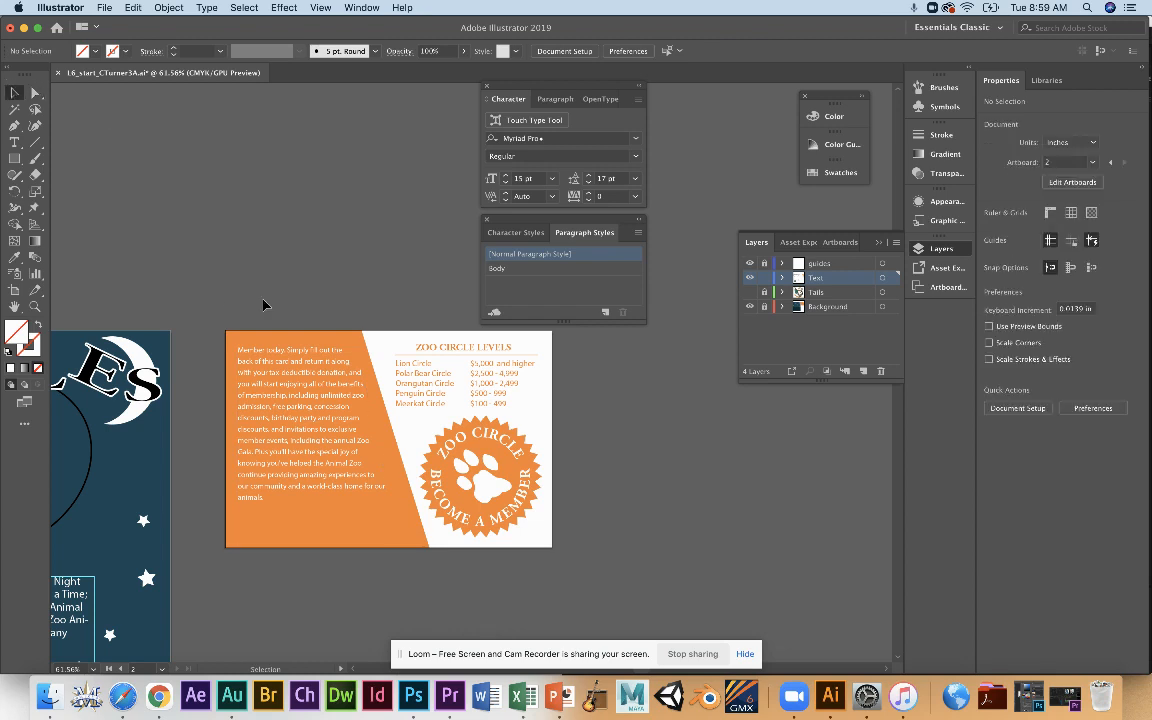
click(399, 368)
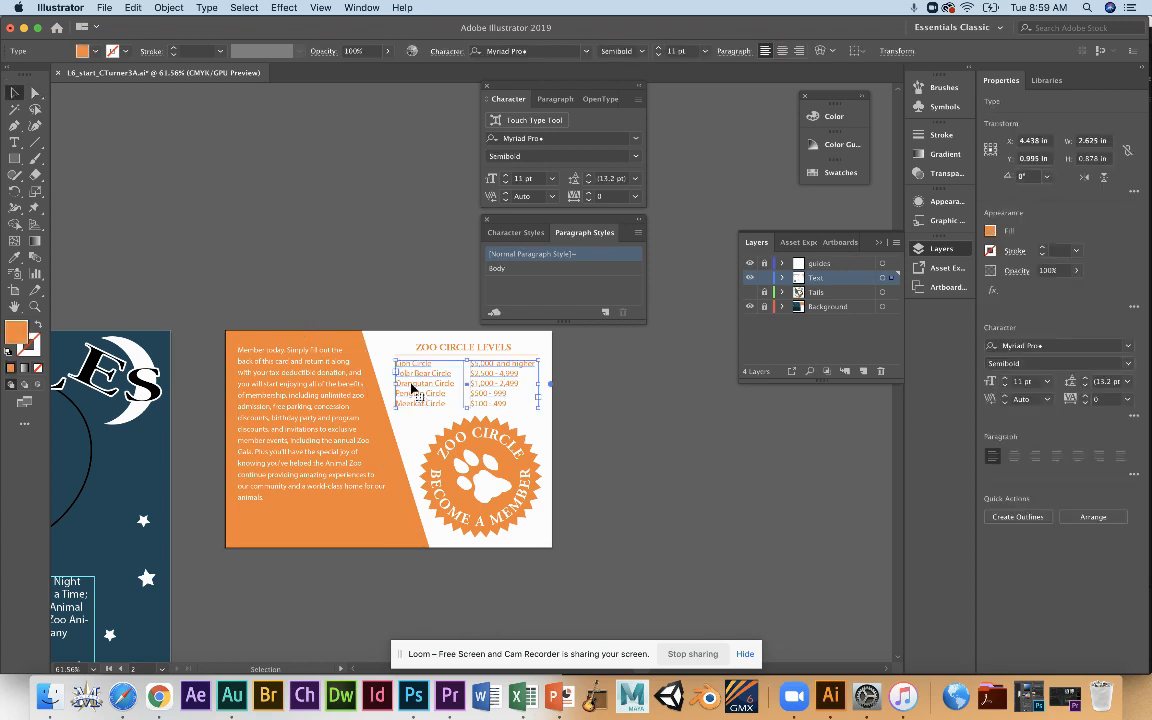
click(206, 8)
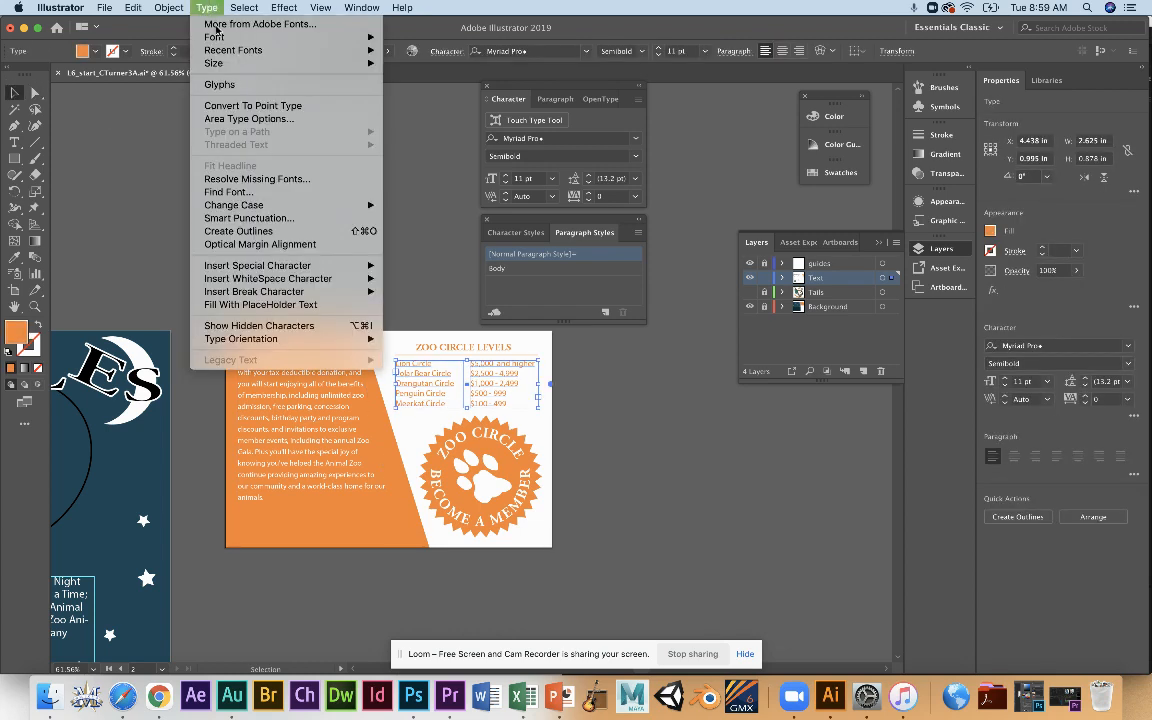
click(253, 121)
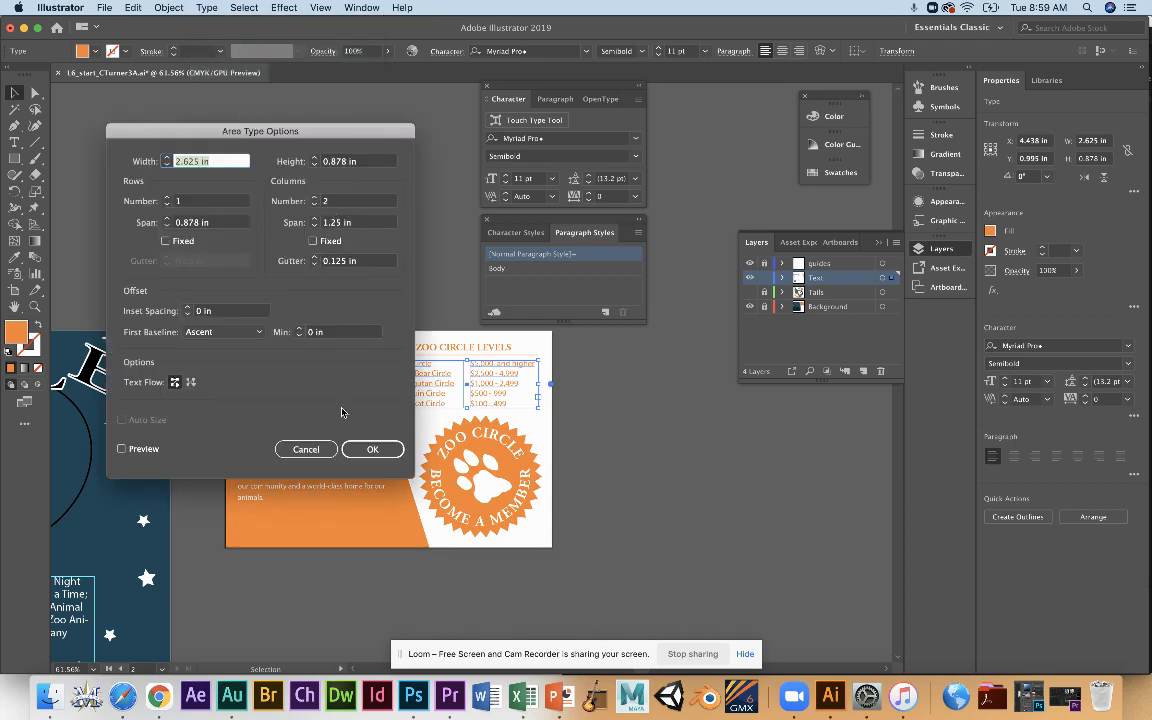
click(305, 449)
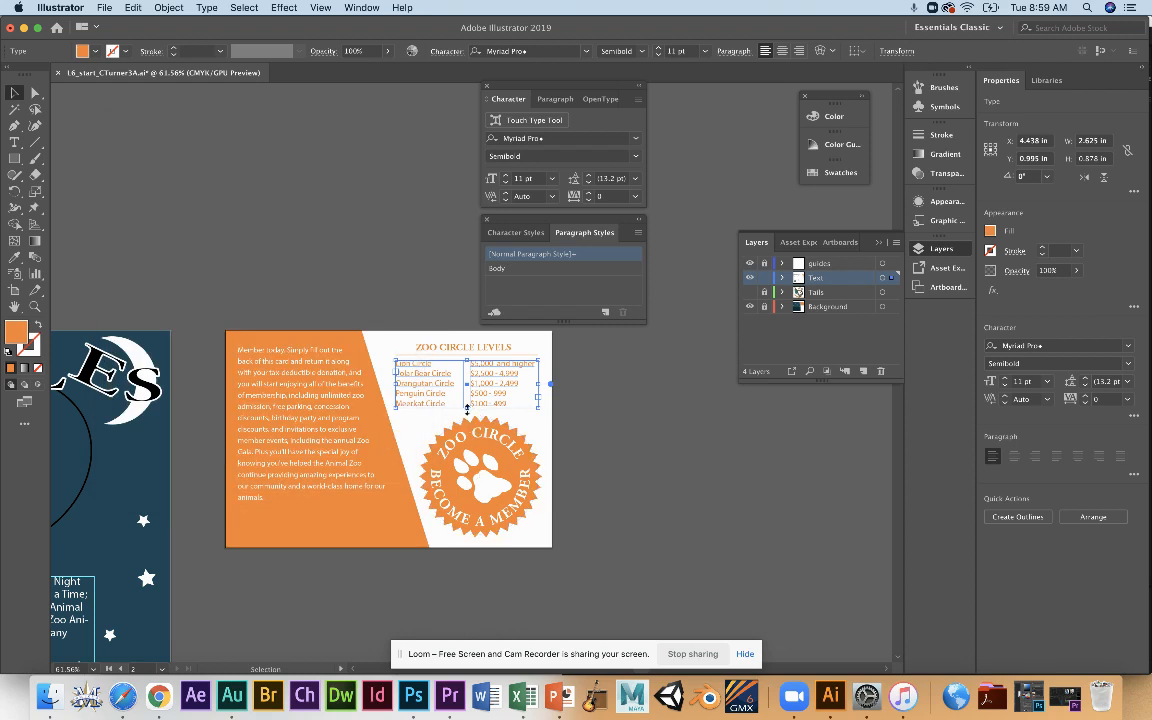
mouse_move(467, 407)
mouse_down()
mouse_move(465, 515)
mouse_move(469, 414)
mouse_up()
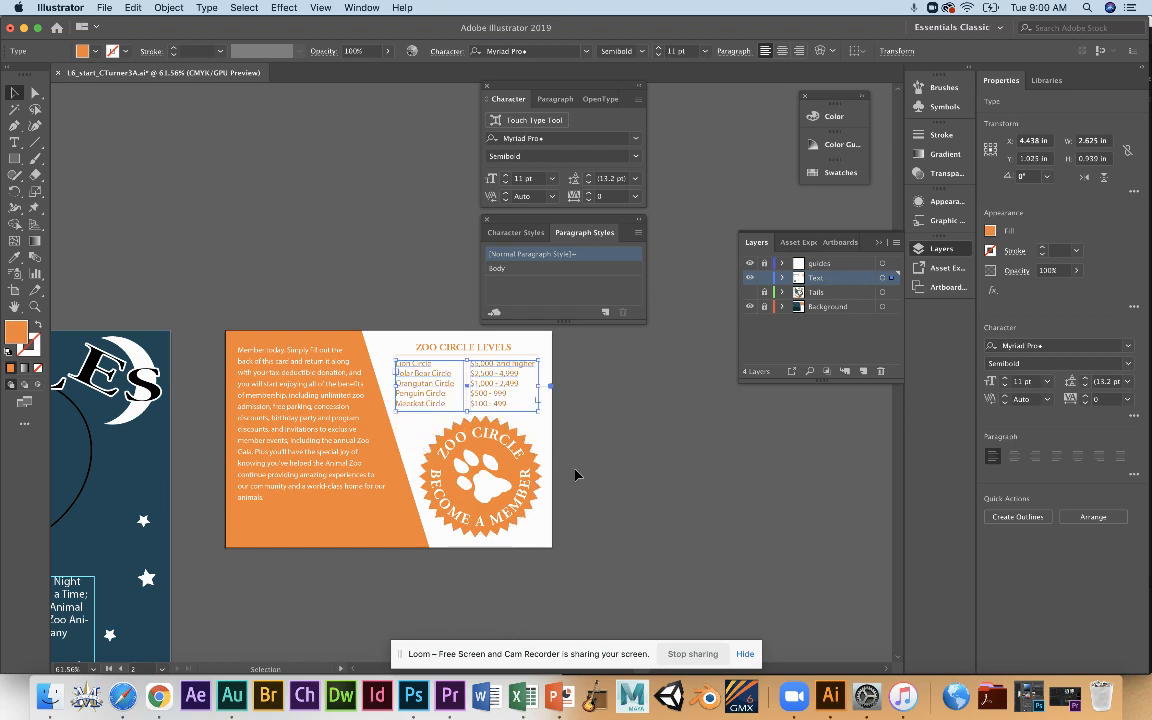
click(600, 478)
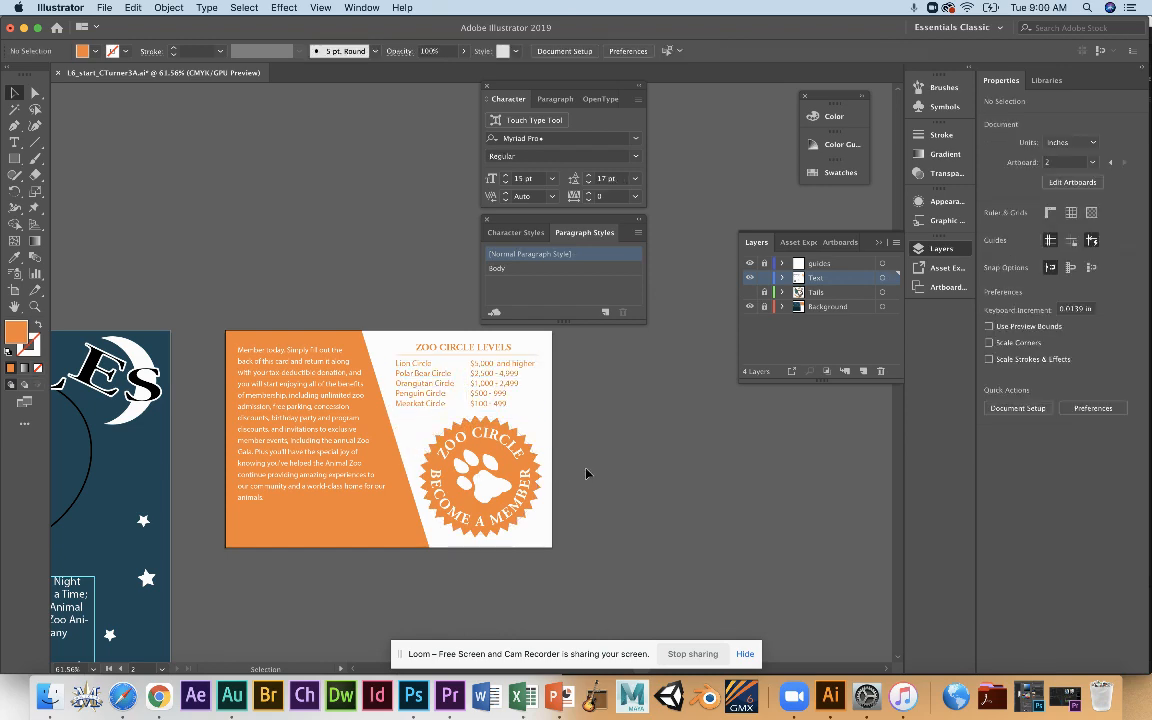
Go to artboard 1 and place the text cursor in the poster's first body column.
drag(255, 535, 555, 427)
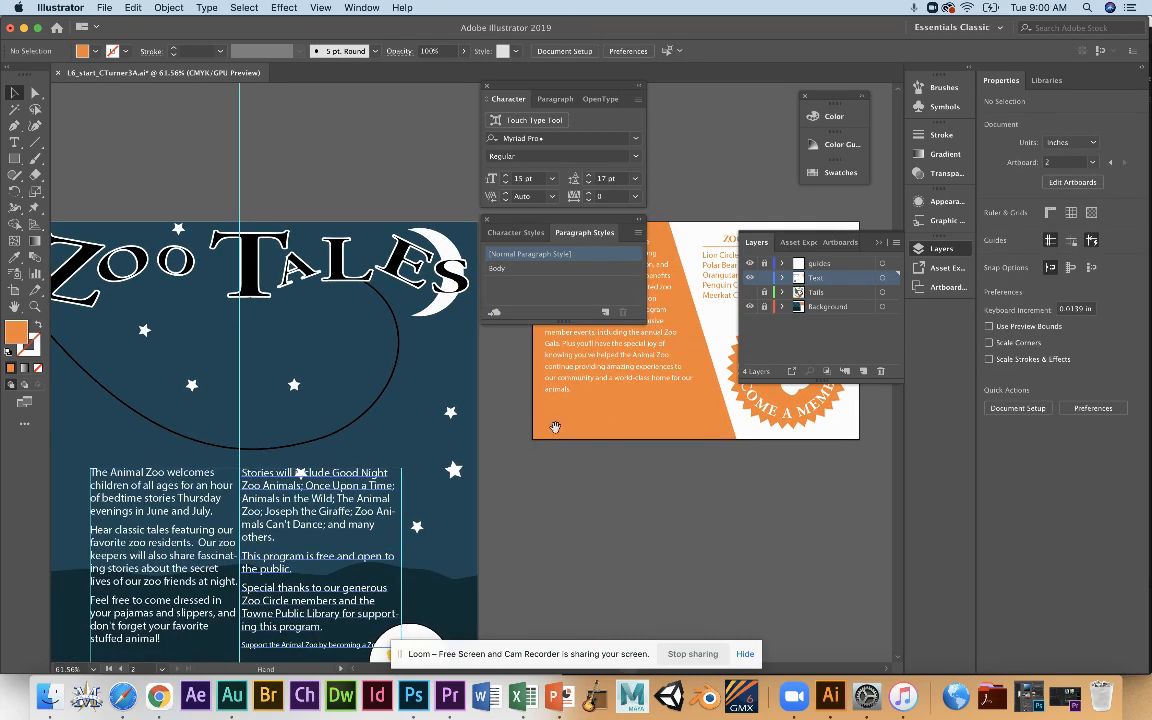
drag(333, 435, 379, 260)
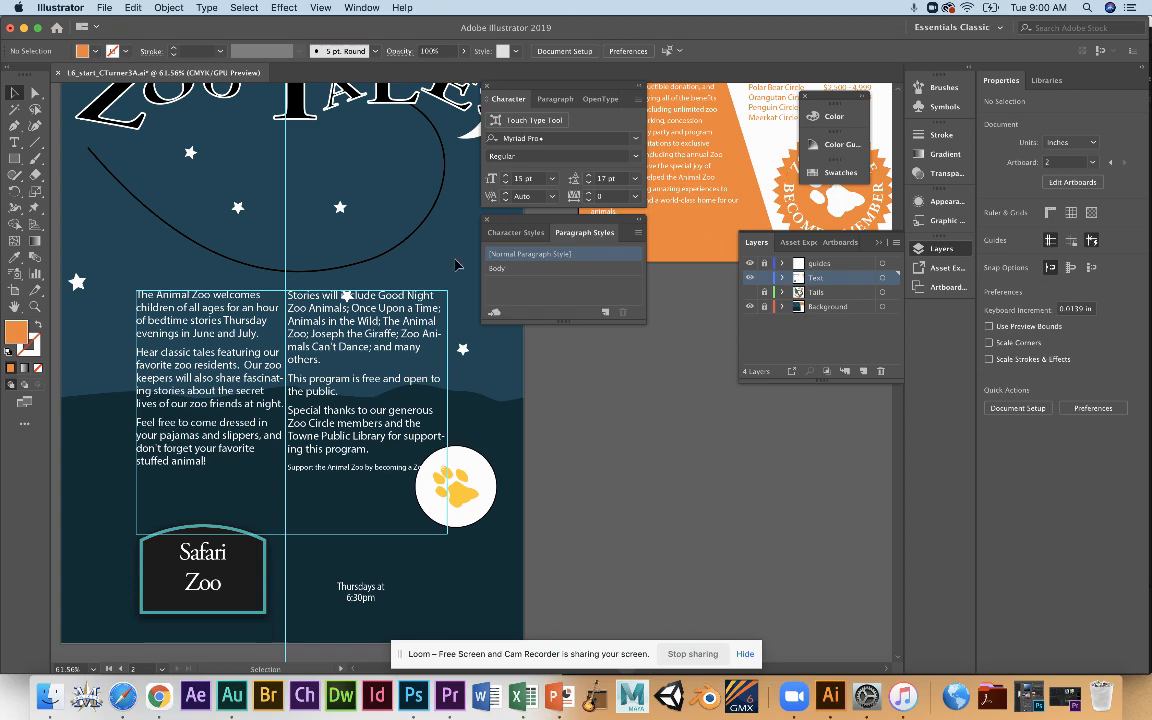
mouse_move(394, 33)
mouse_down()
mouse_move(705, 517)
mouse_move(616, 227)
mouse_move(515, 47)
mouse_move(415, 34)
mouse_up()
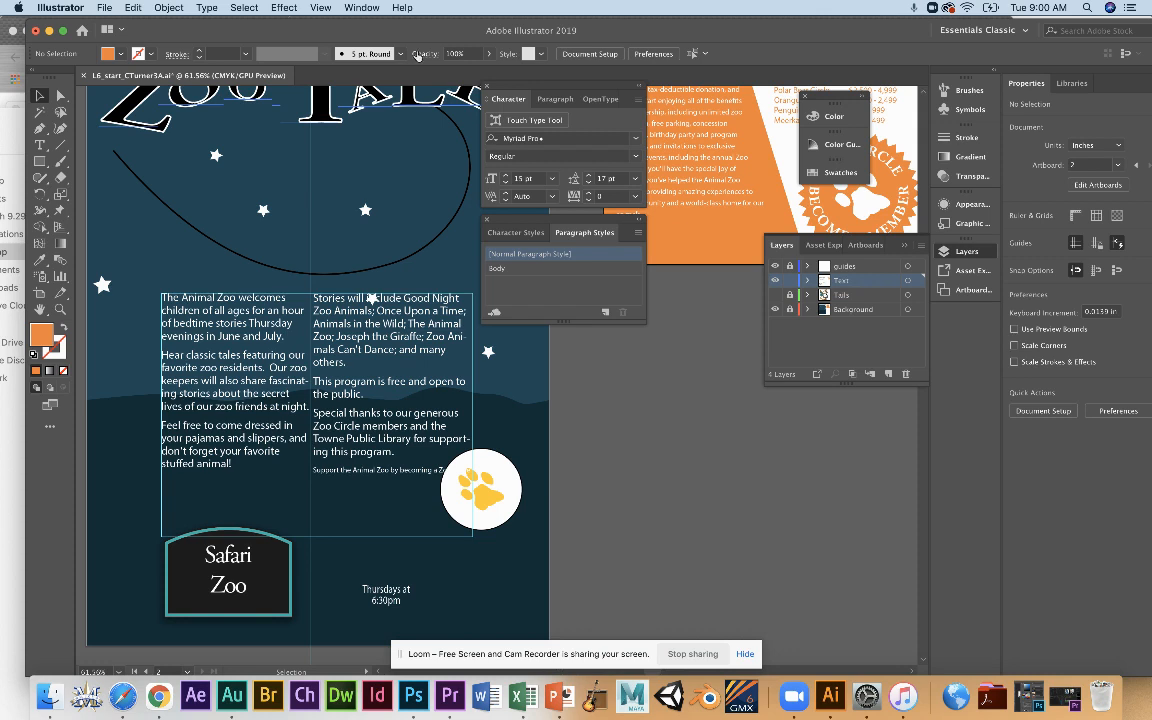
click(189, 672)
click(195, 636)
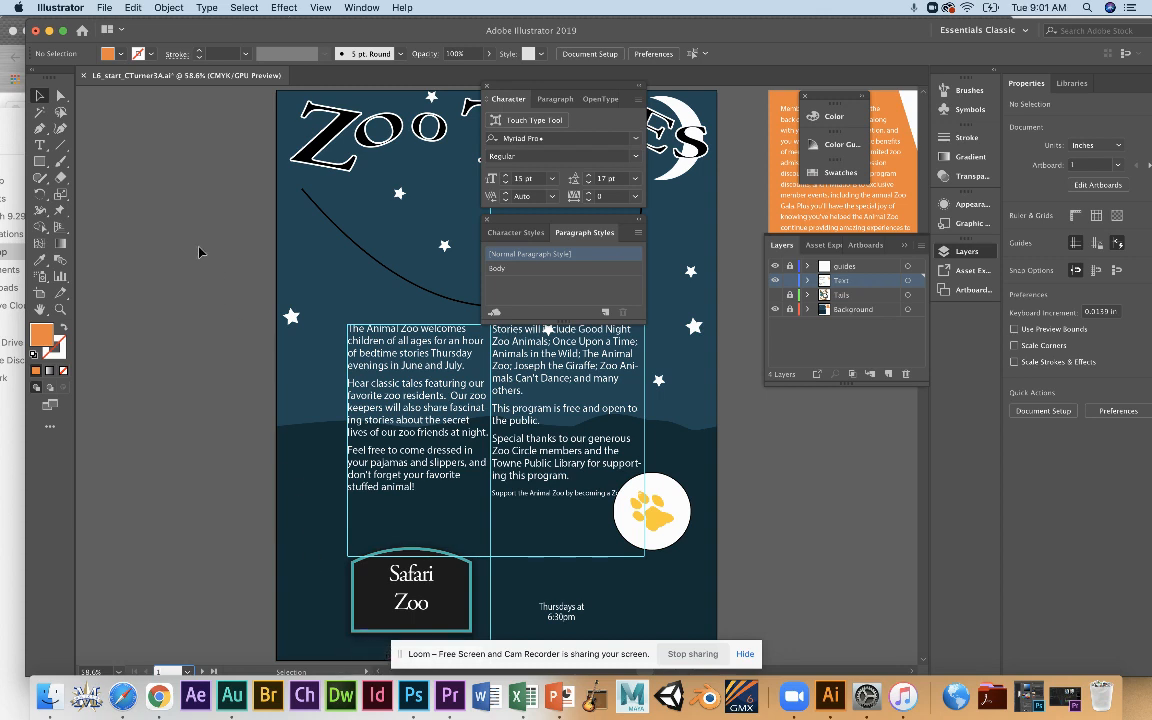
click(40, 145)
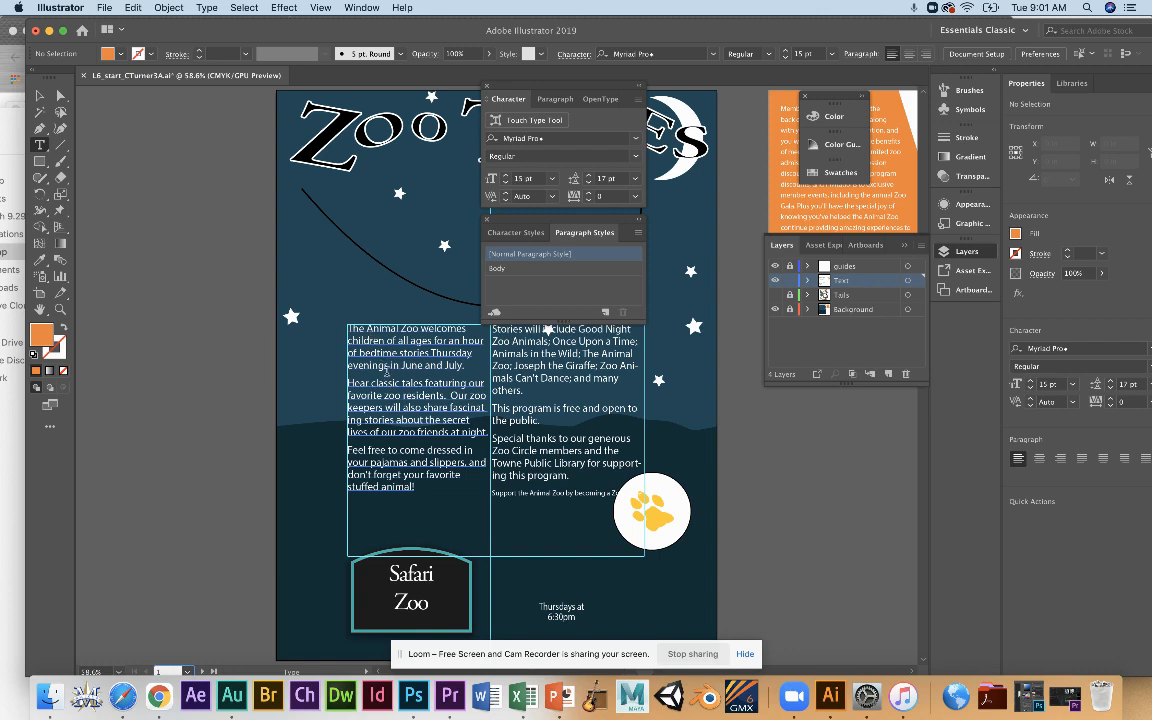
click(384, 330)
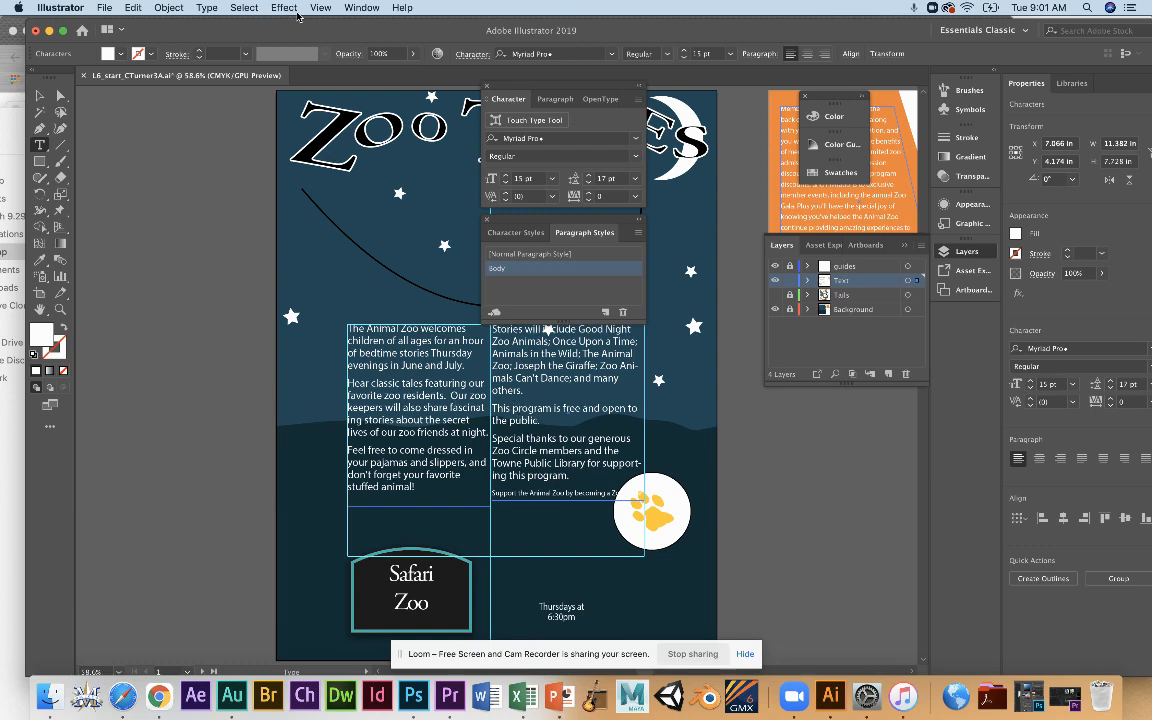
Hide the Paragraph Styles panel and show it again.
click(355, 8)
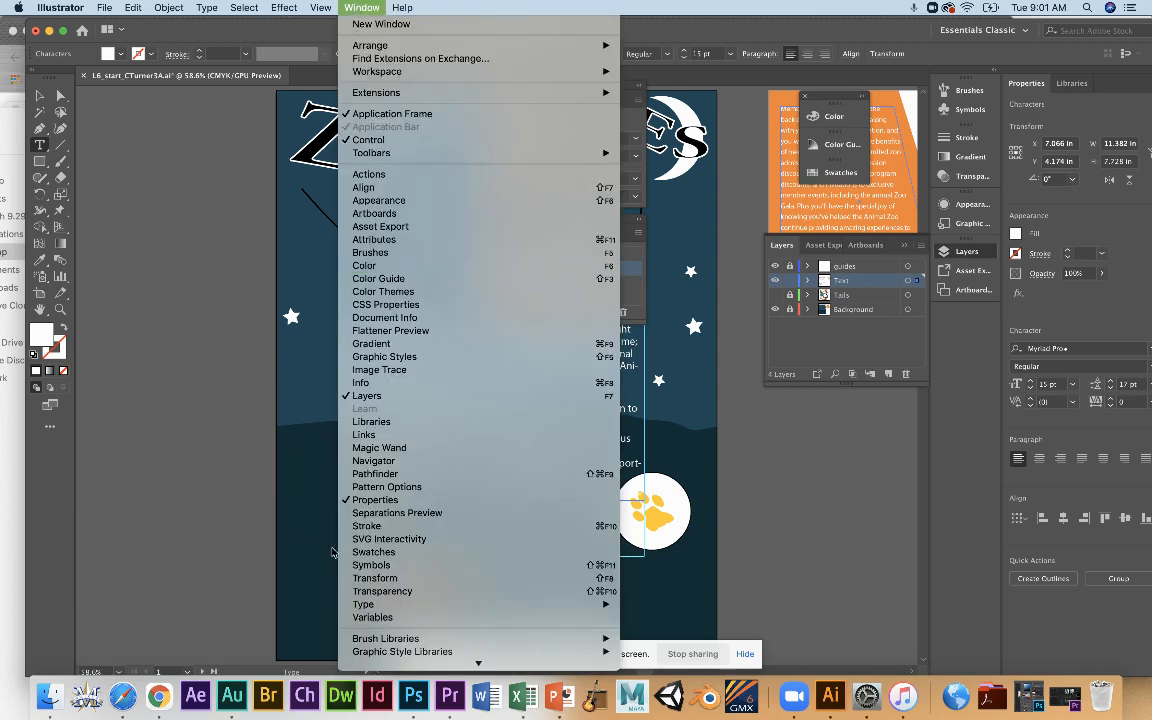
mouse_move(382, 608)
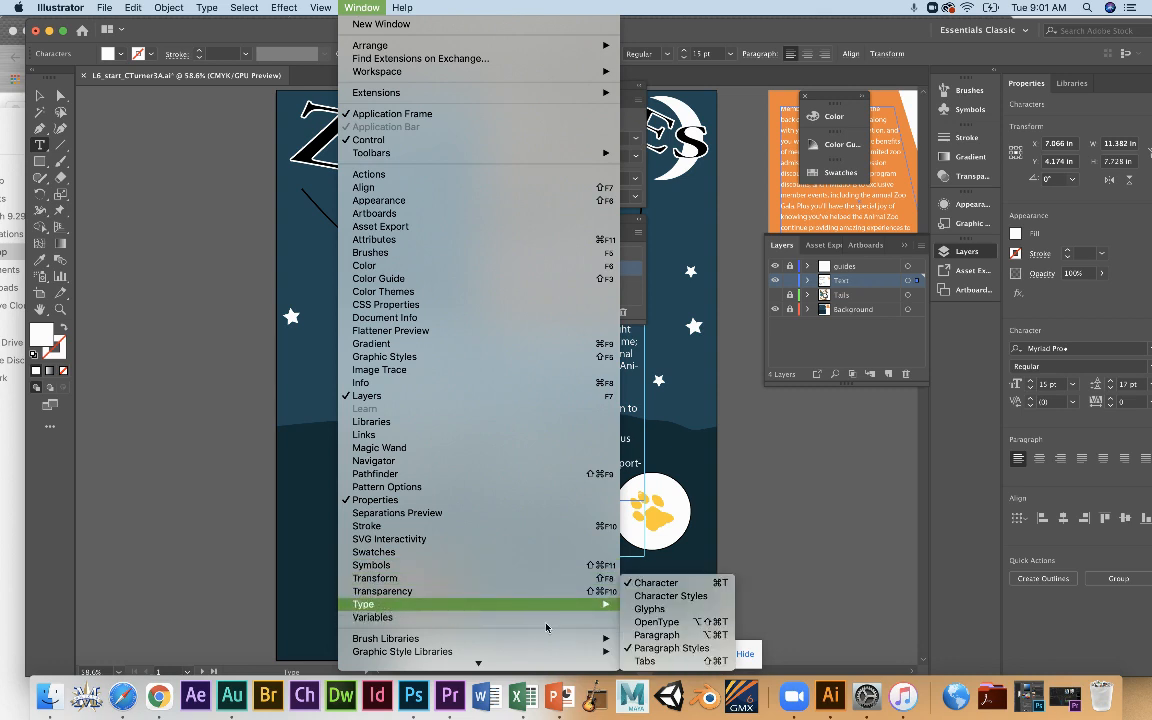
mouse_move(575, 605)
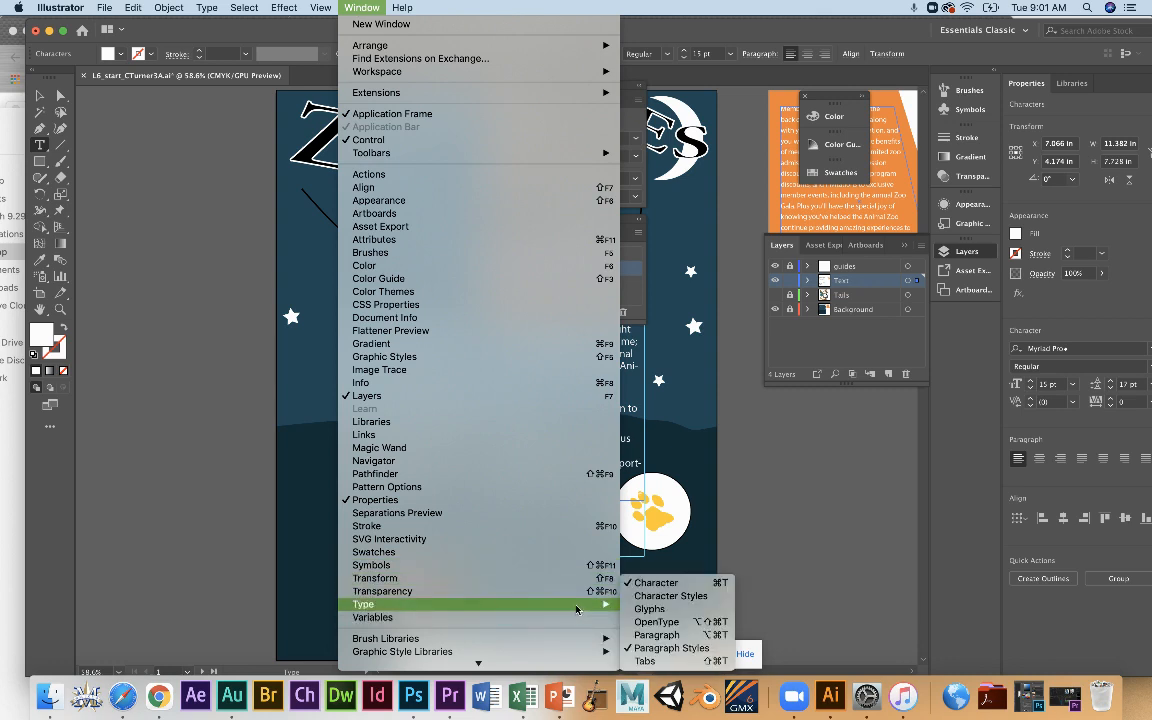
click(672, 648)
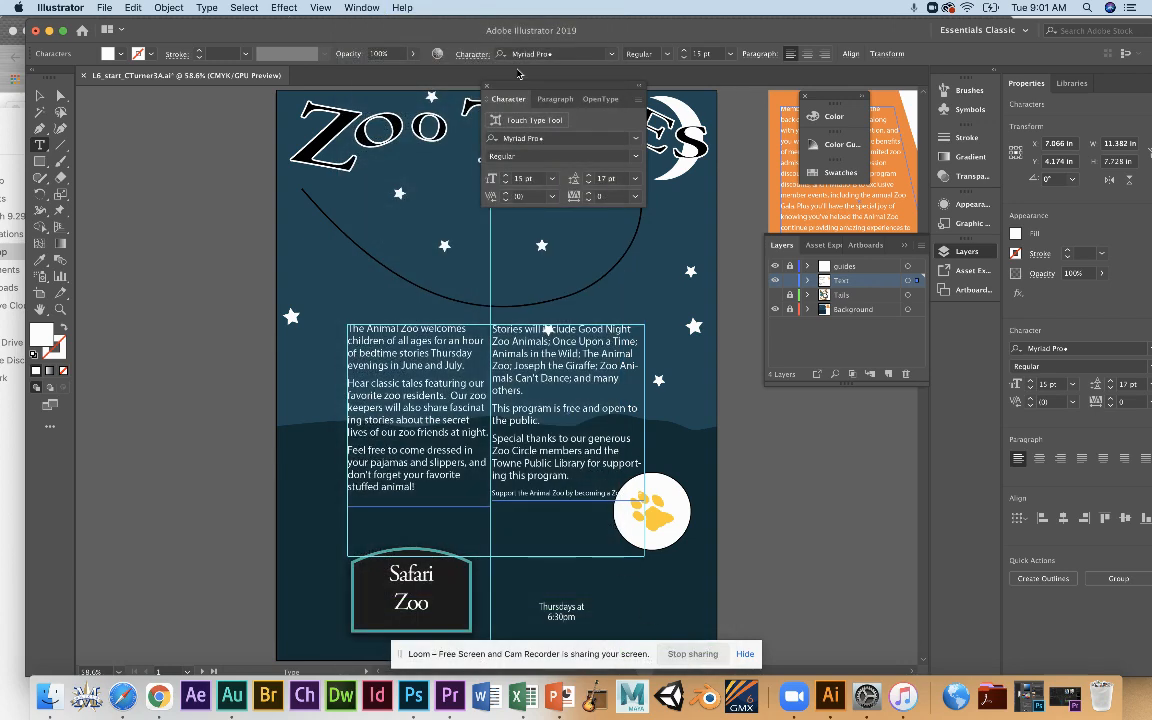
click(362, 7)
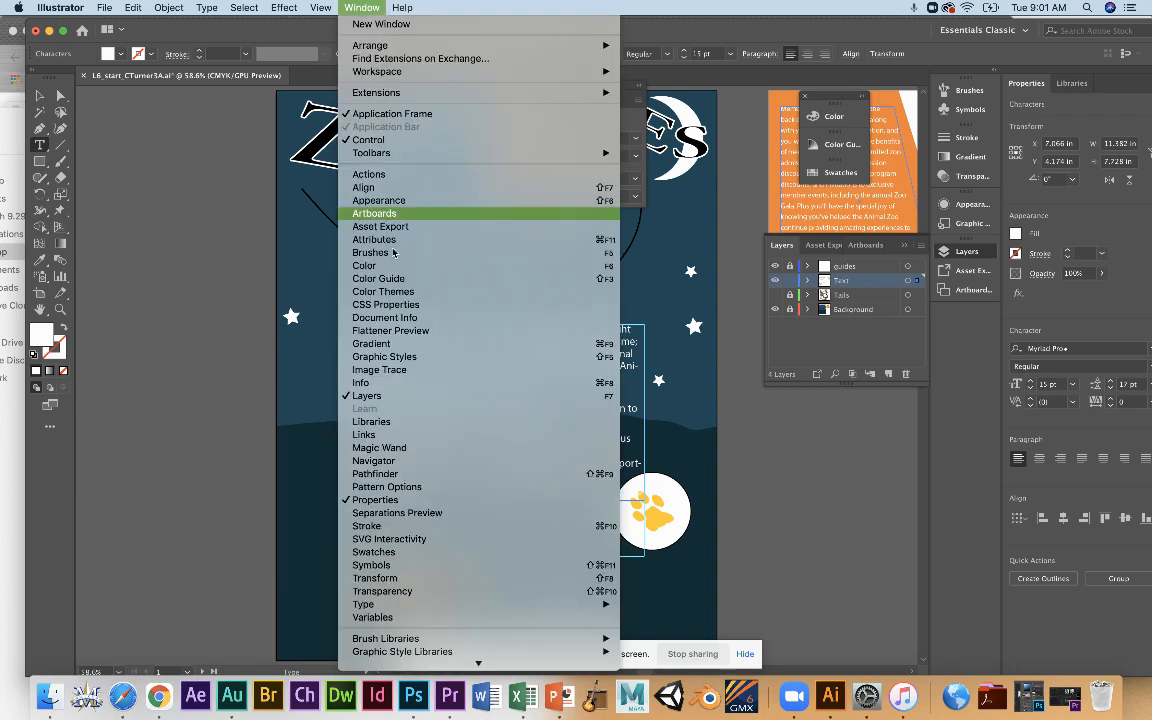
mouse_move(442, 605)
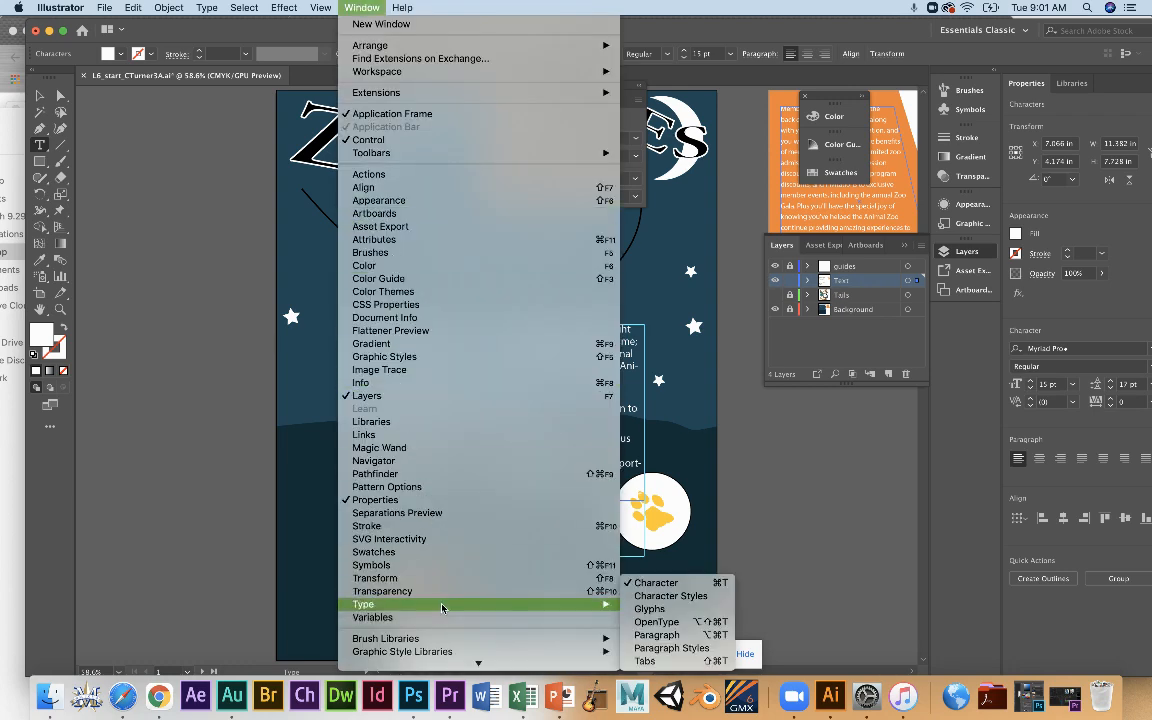
click(680, 648)
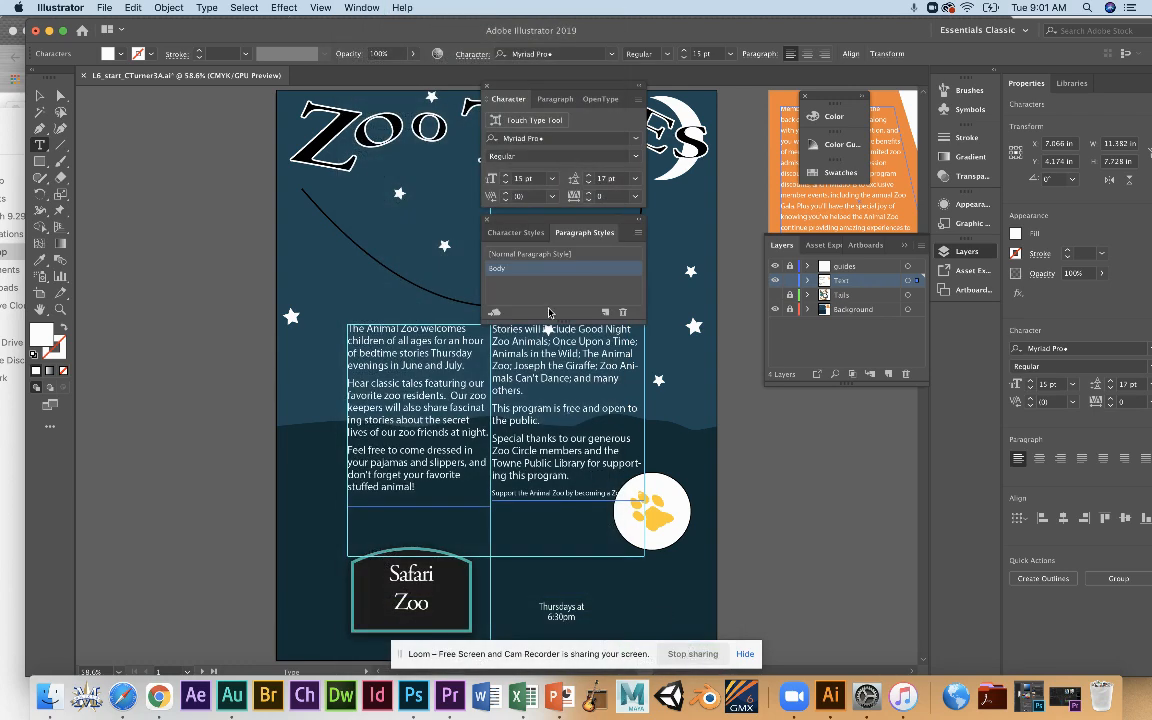
Delete the existing Body paragraph style and create a new paragraph style named Body from the poster's body text.
click(620, 314)
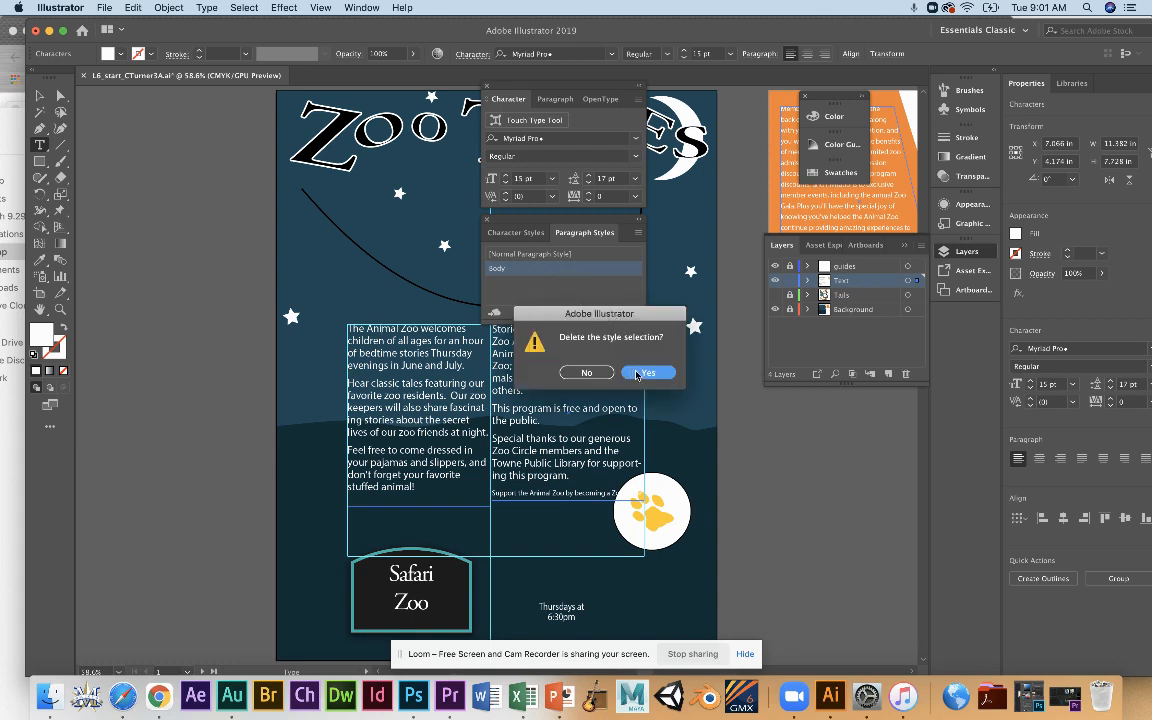
key(Return)
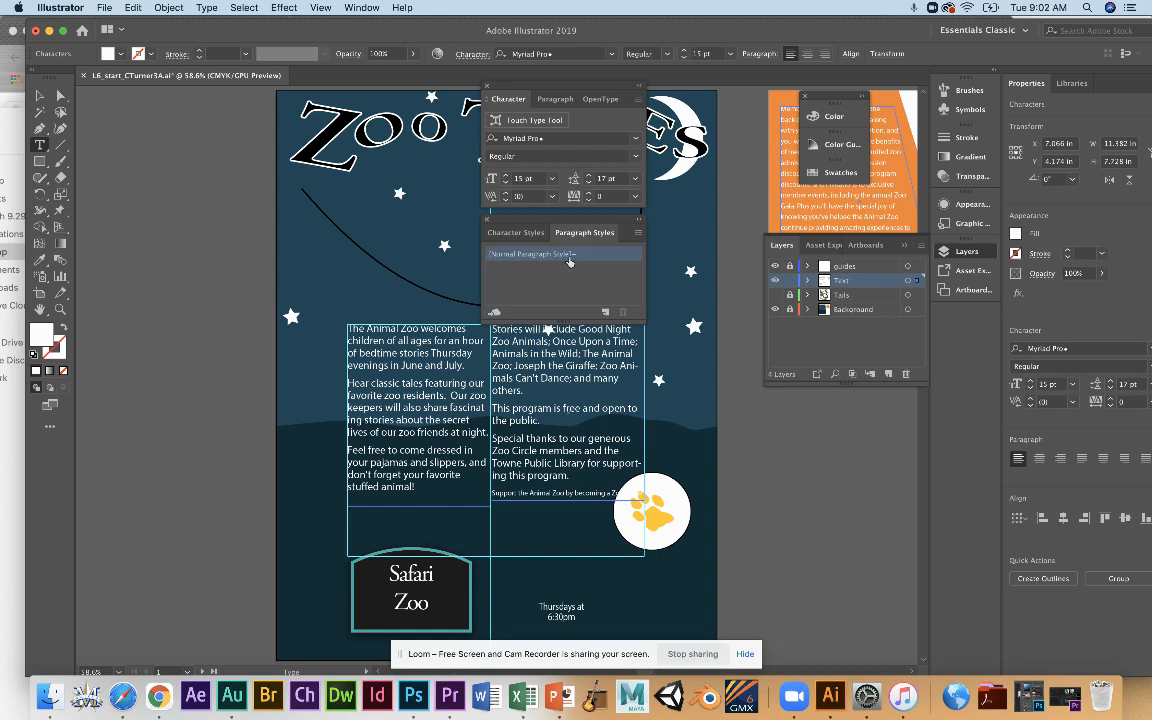
click(606, 314)
double_click(536, 270)
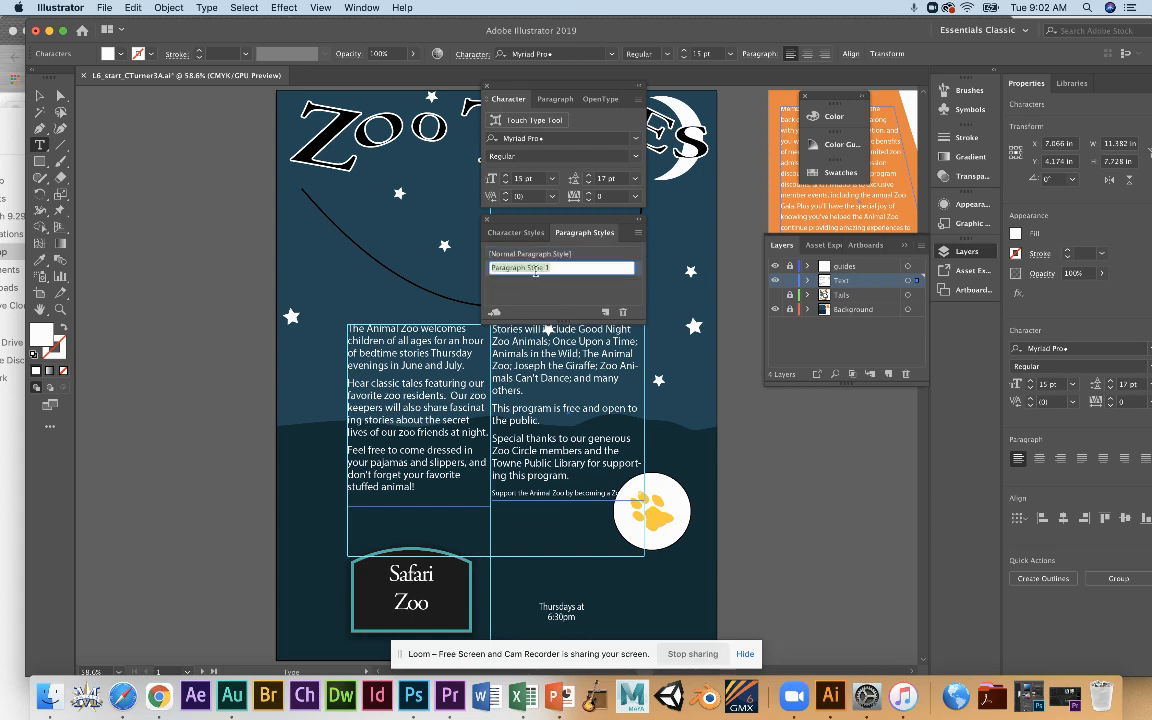
text(Body)
key(Return)
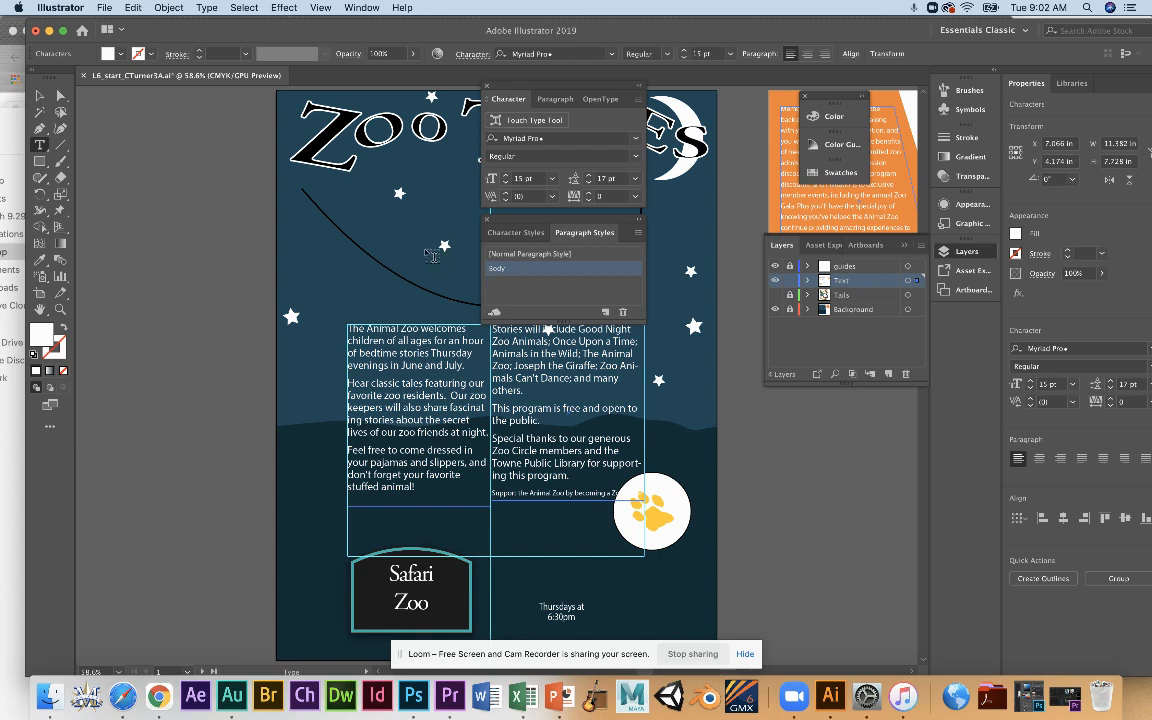
Highlight the body text across both columns, try [Normal Paragraph Style] on it, and apply the Body paragraph style.
drag(346, 330, 396, 341)
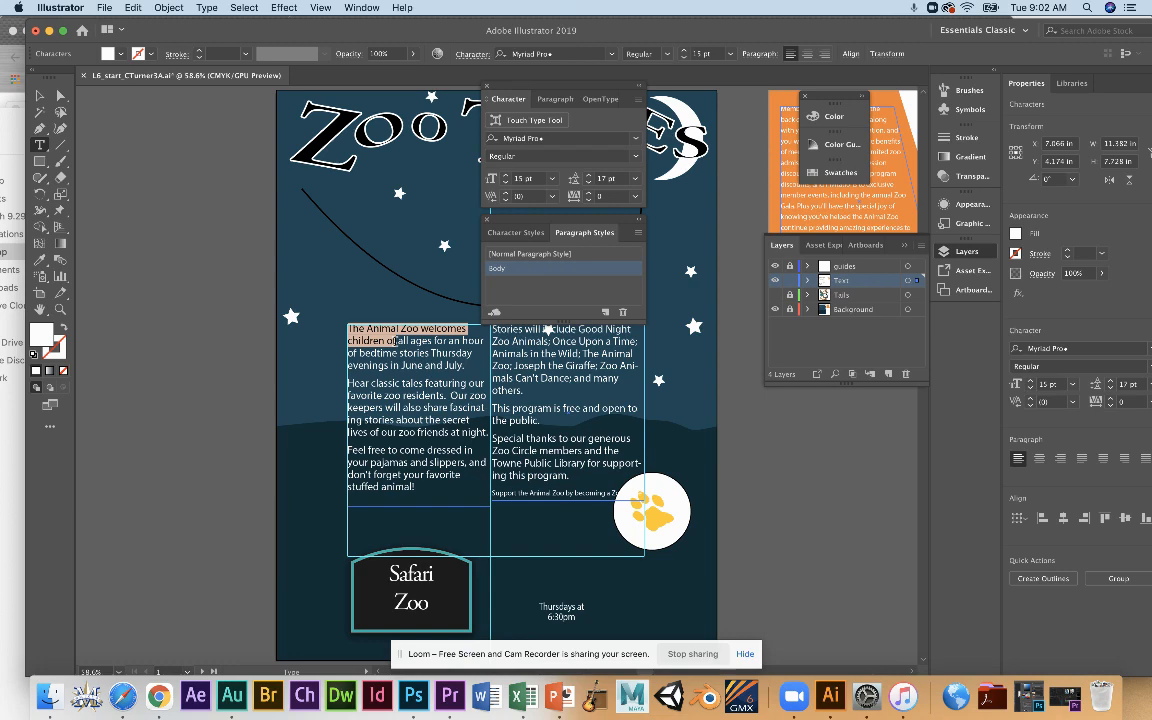
drag(396, 341, 589, 481)
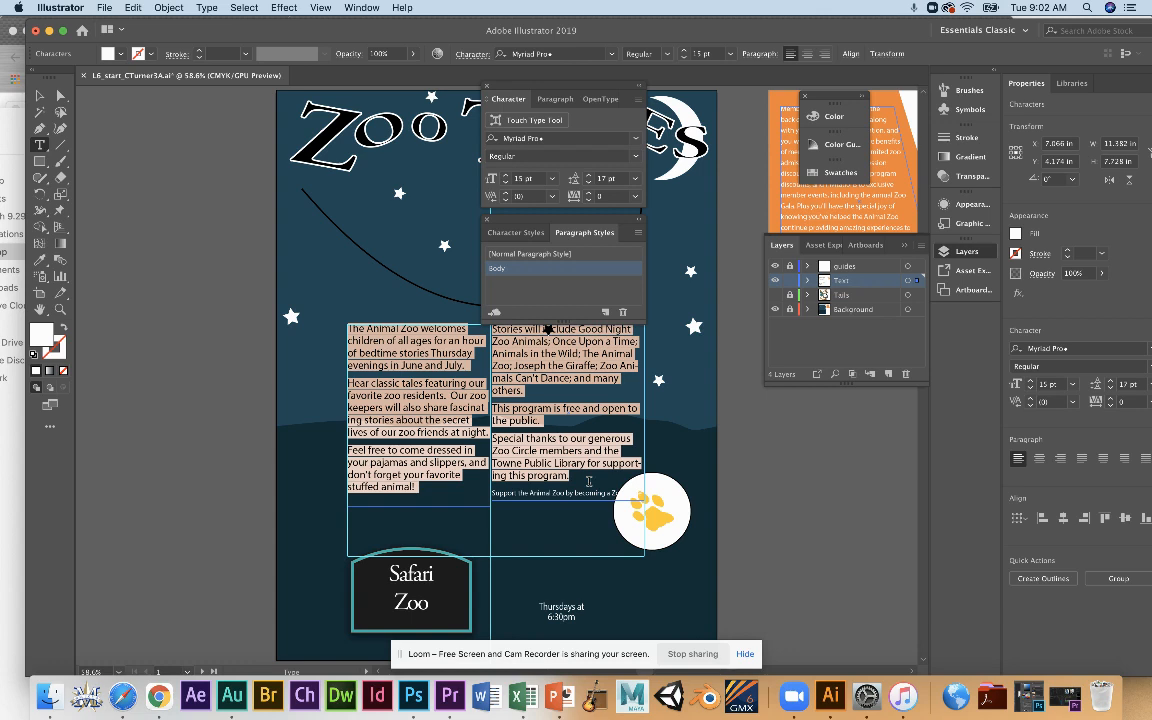
click(502, 269)
click(533, 255)
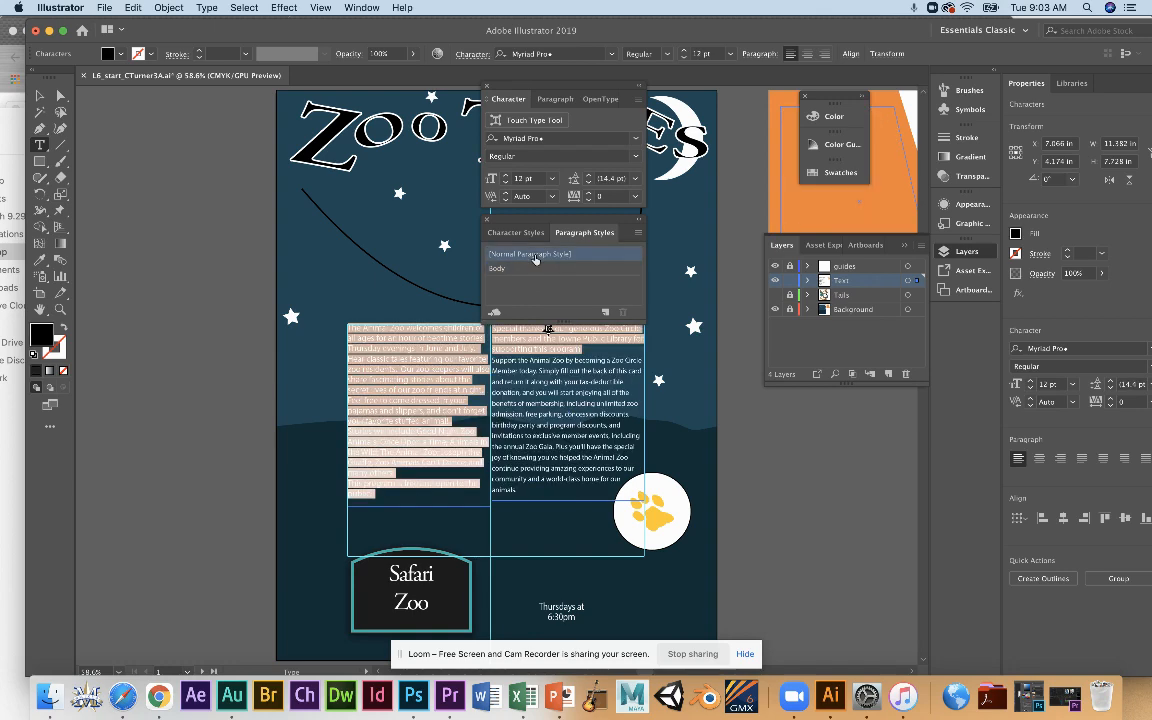
click(524, 270)
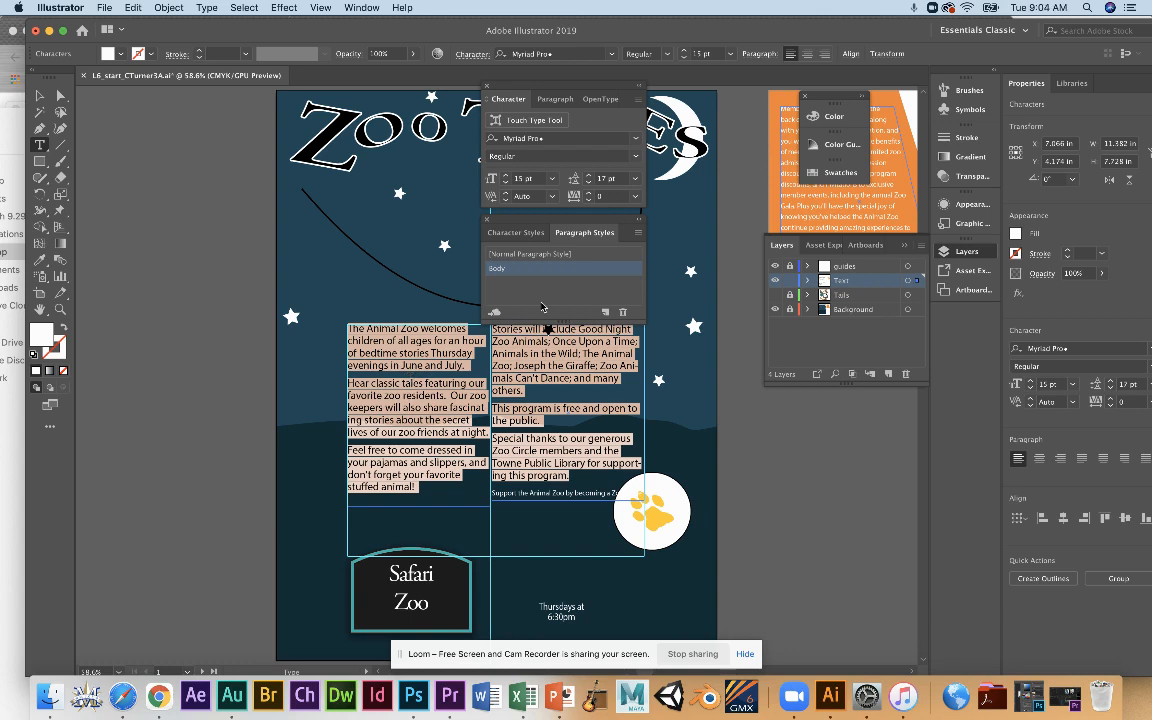
Examine the character styles and the highlighted body text's paragraph spacing and indent settings, and clear the highlight.
click(537, 236)
click(584, 232)
click(761, 56)
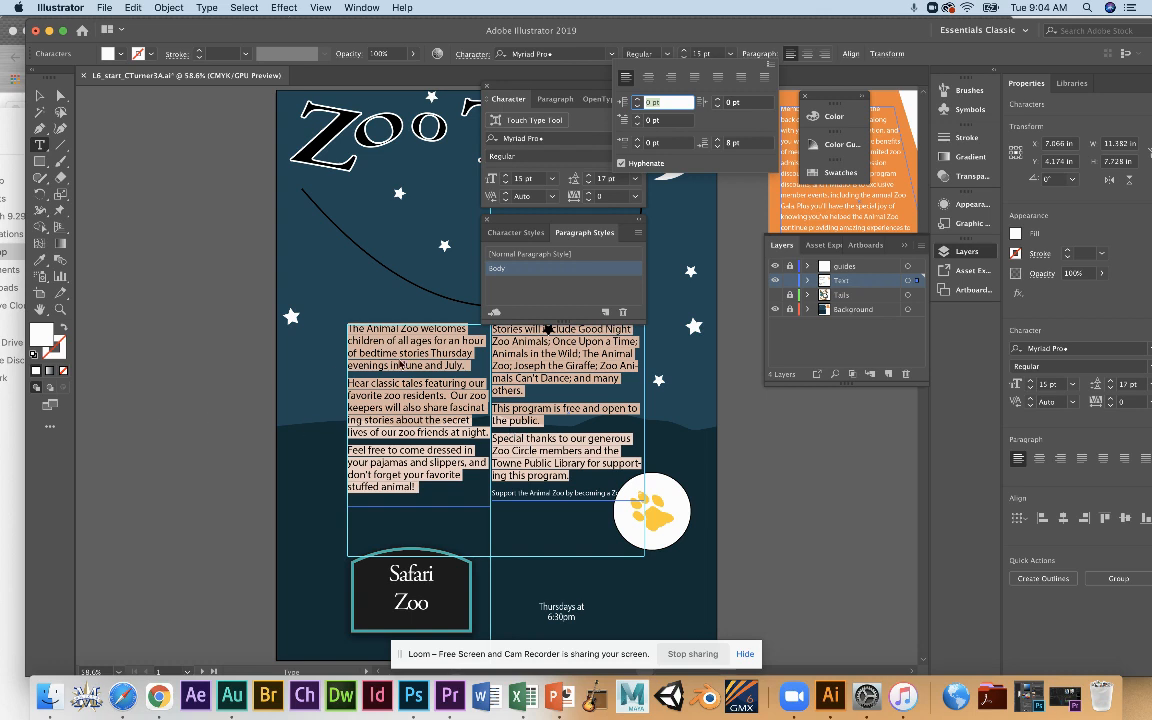
click(311, 364)
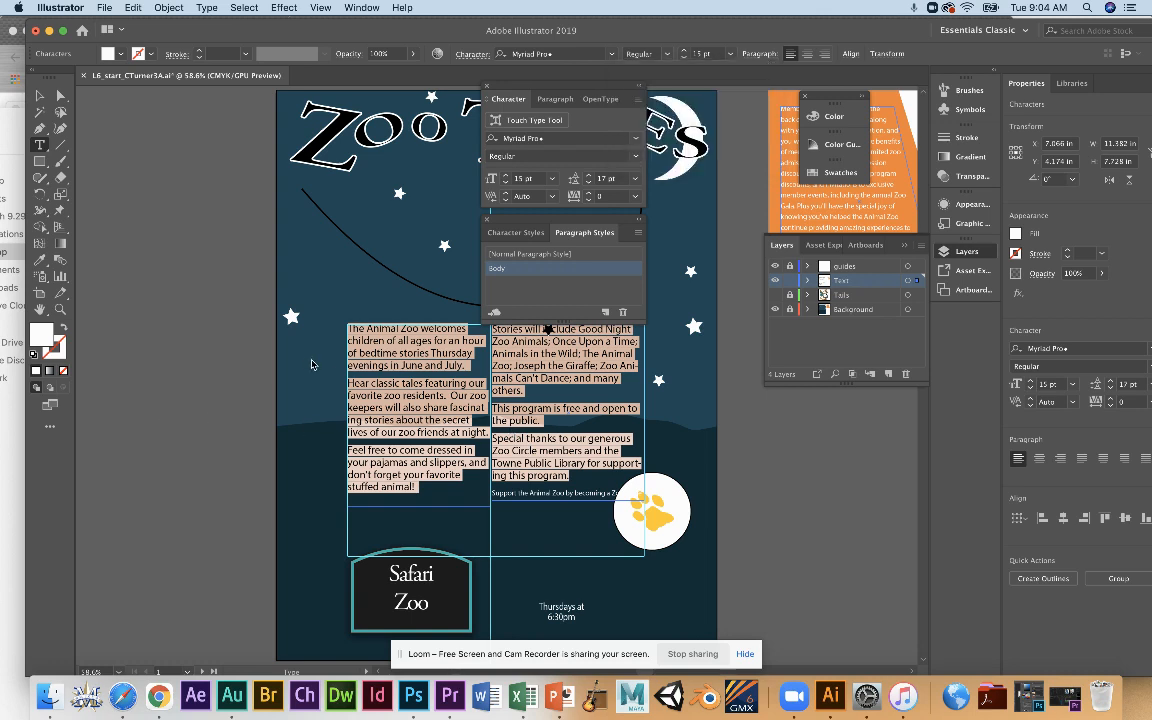
click(312, 298)
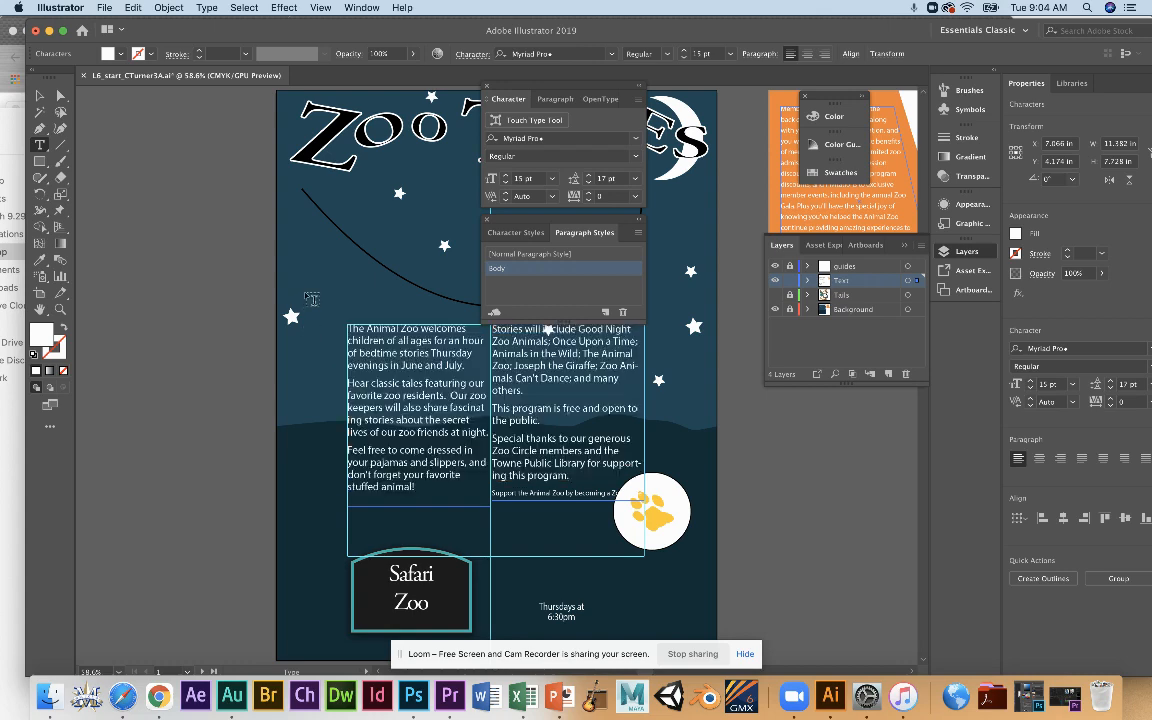
Shorten the first body column's text frame from its lower edge to about 3.16 in high.
click(40, 94)
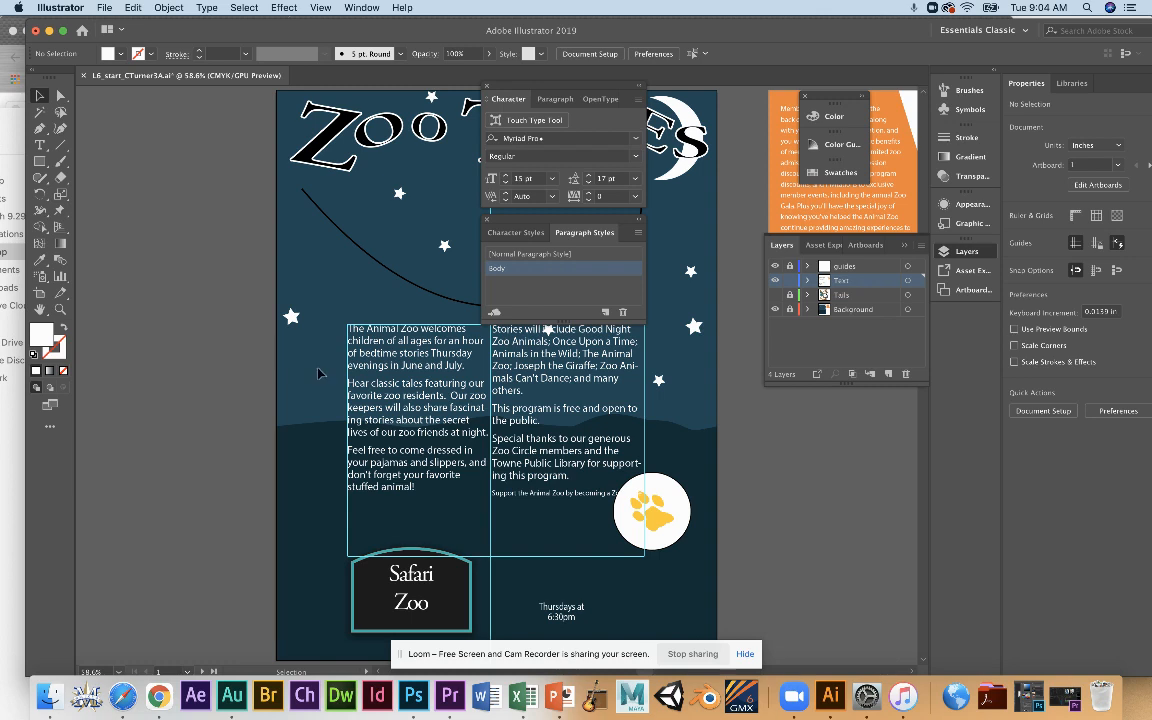
click(397, 420)
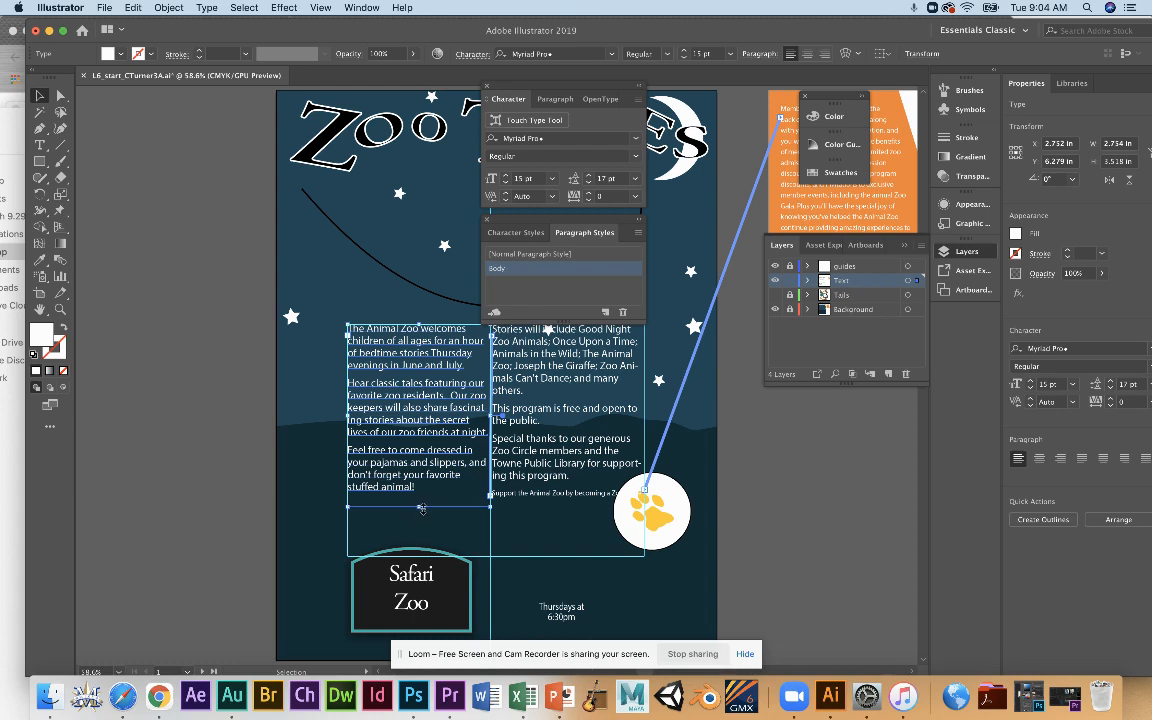
drag(421, 508, 422, 489)
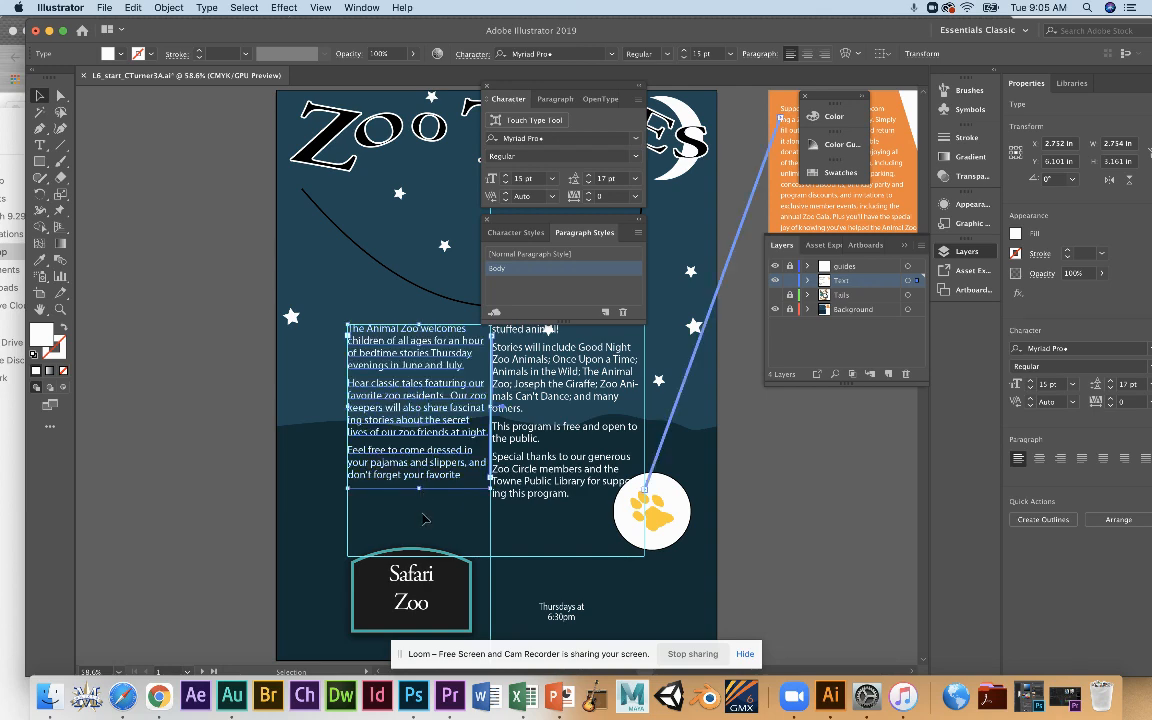
Lengthen the first body column's text frame to about 3.51 in and shorten the second column's frame to about 3.11 in.
click(424, 517)
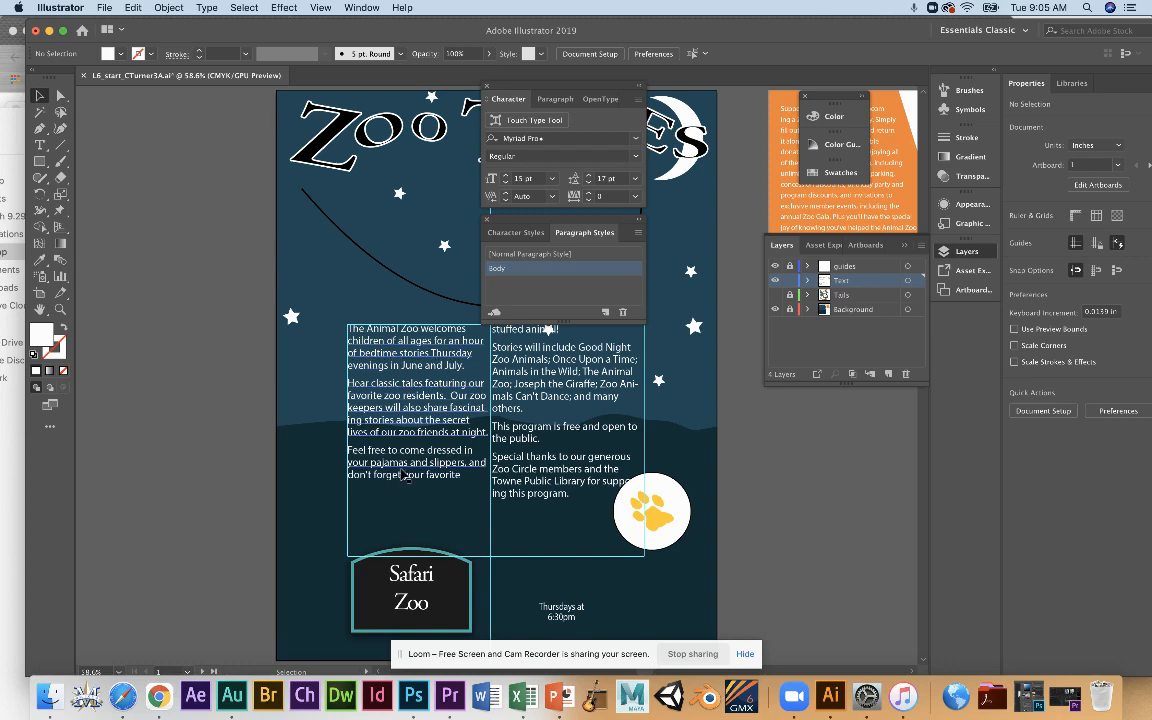
click(364, 427)
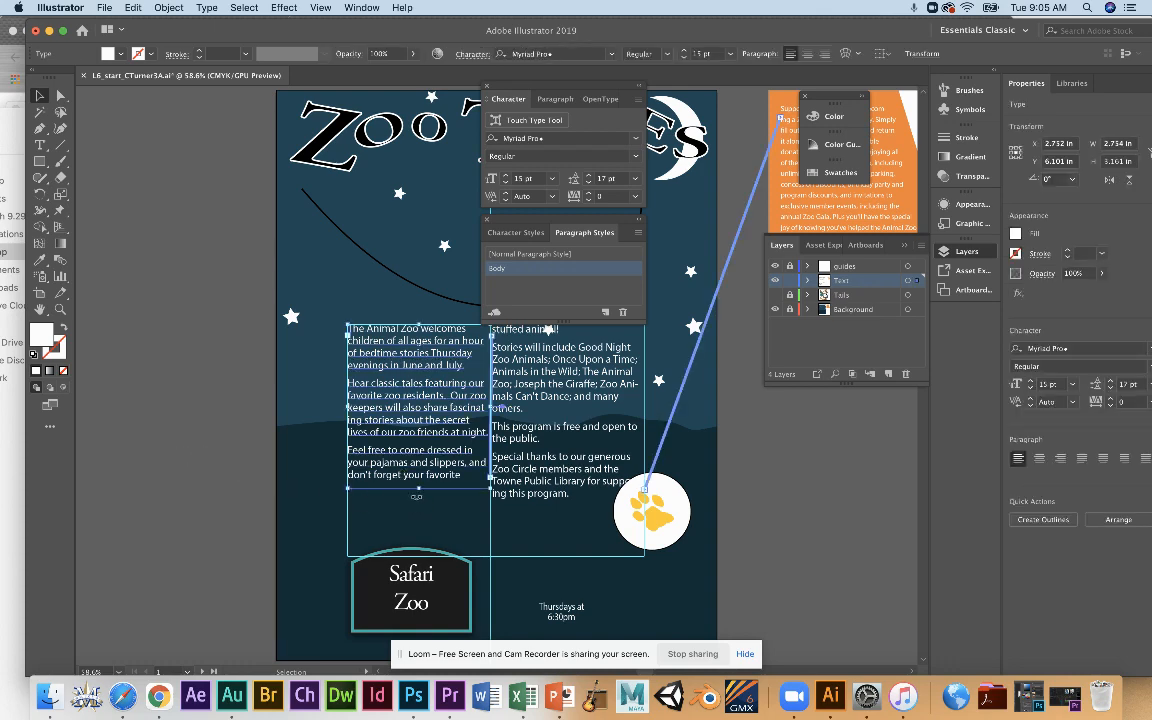
mouse_move(418, 487)
mouse_down()
mouse_move(418, 517)
mouse_move(418, 506)
mouse_up()
click(553, 481)
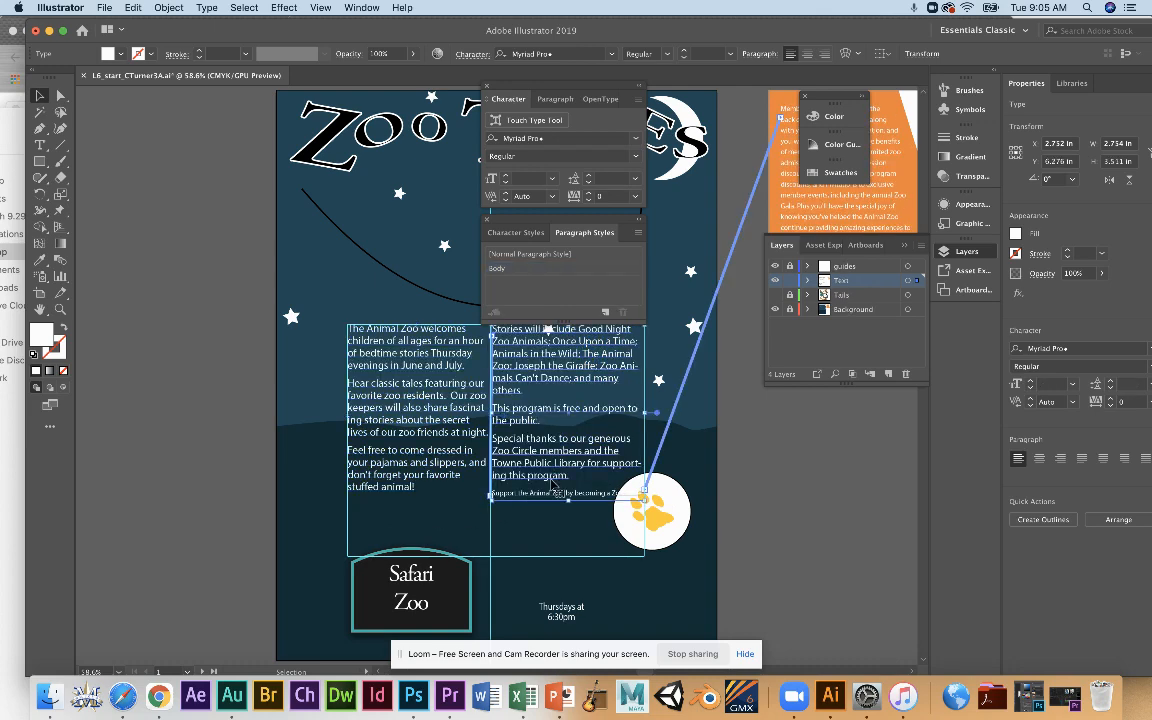
drag(565, 502, 566, 486)
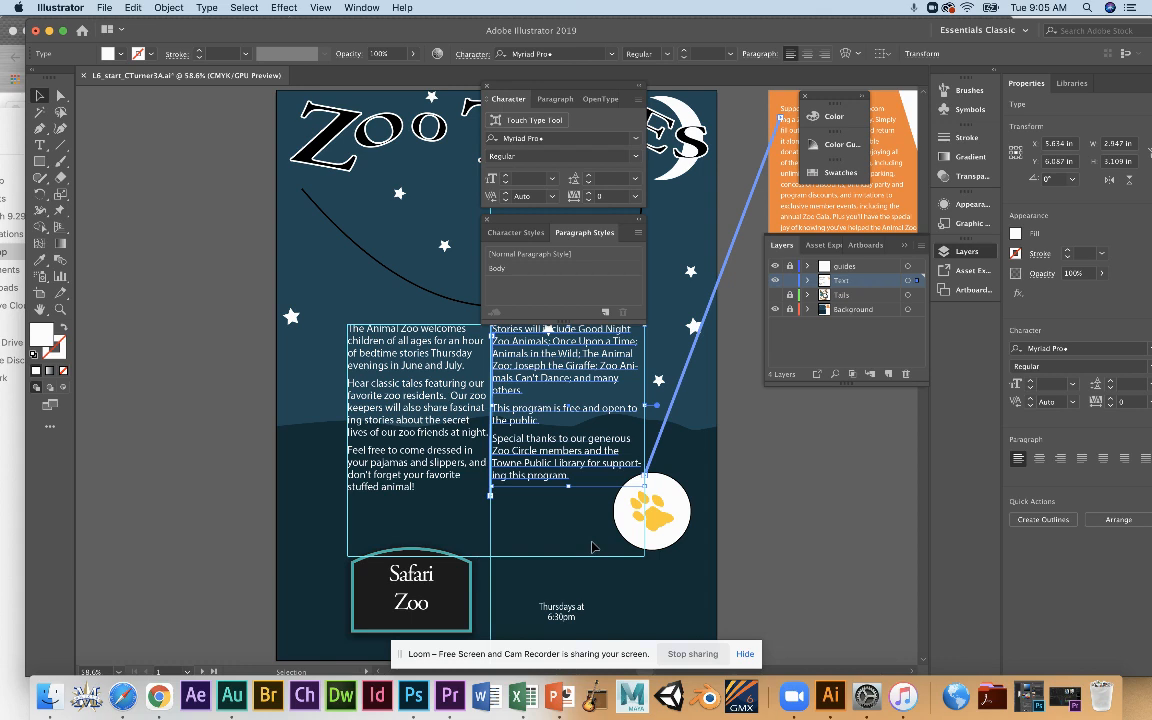
Apply the Body paragraph style to the second column's frame and open the style's Indents and Spacing options clear of the text.
click(518, 271)
double_click(517, 269)
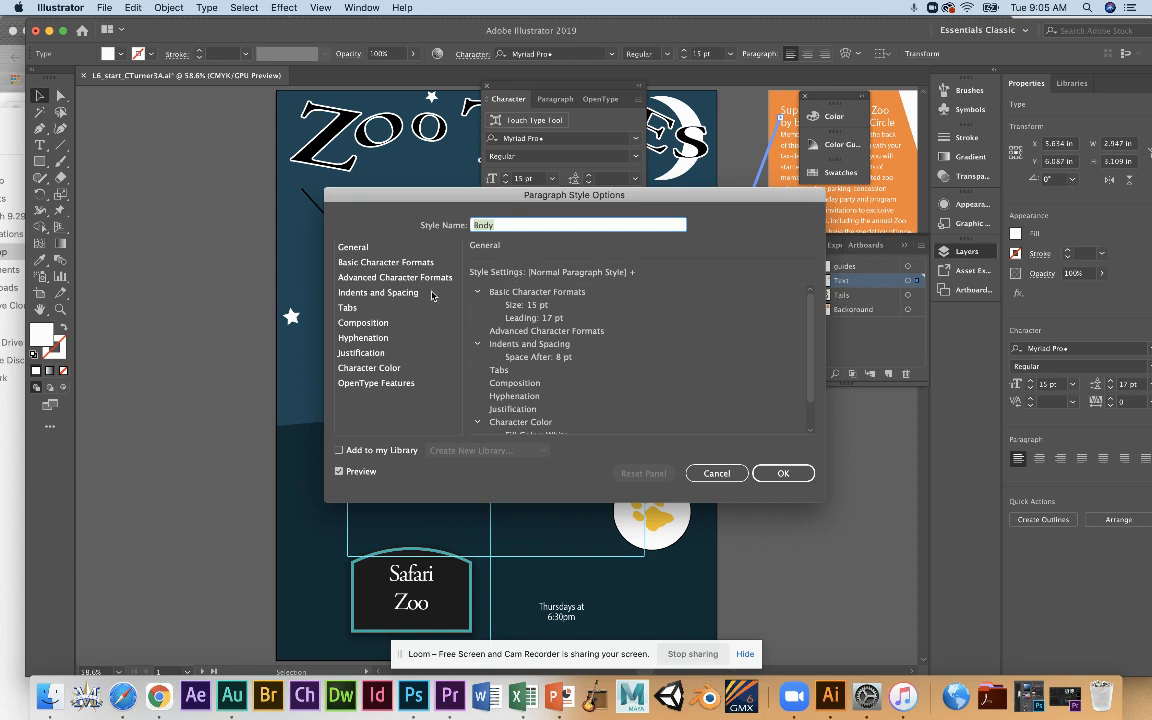
click(401, 293)
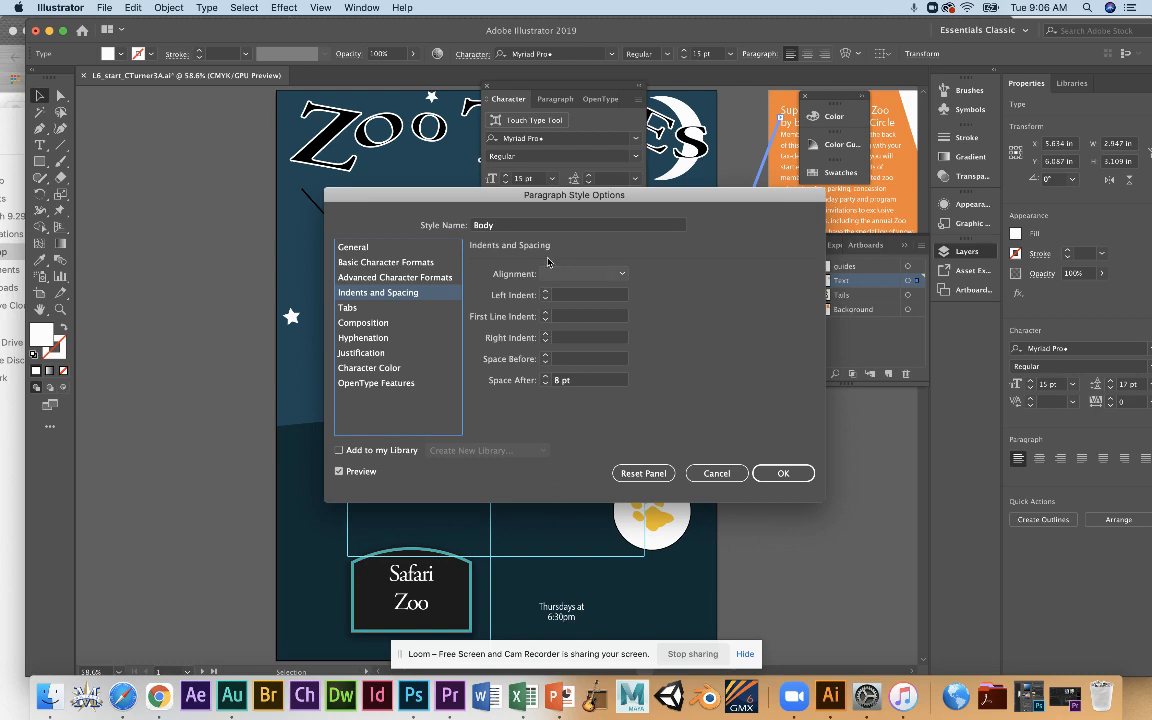
drag(454, 194, 607, 197)
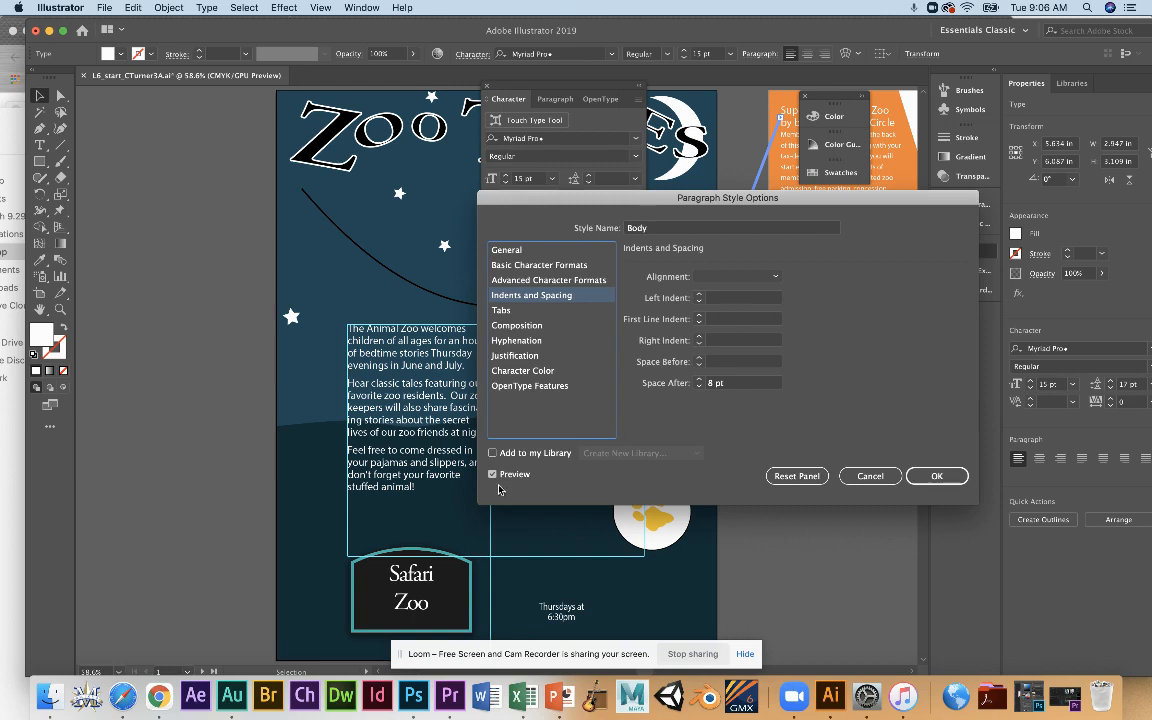
Preview a Space After of 11 pt in the Body paragraph style and restore it to 8 pt.
click(710, 383)
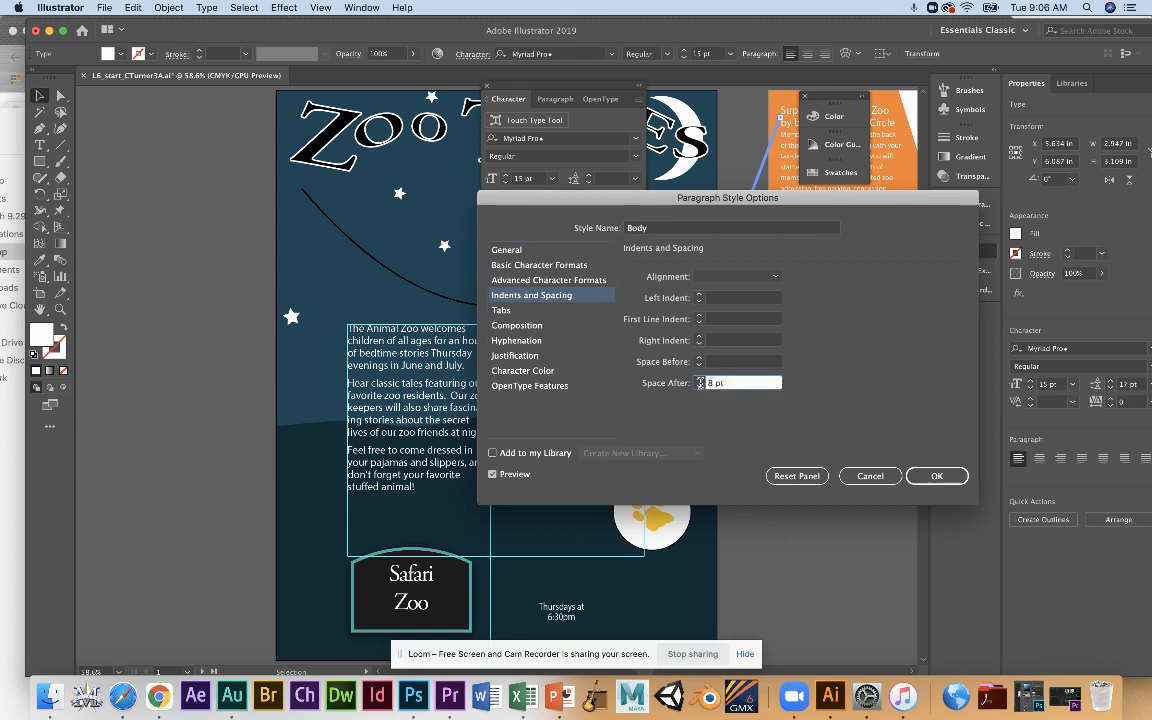
click(699, 379)
click(699, 379)
click(699, 379)
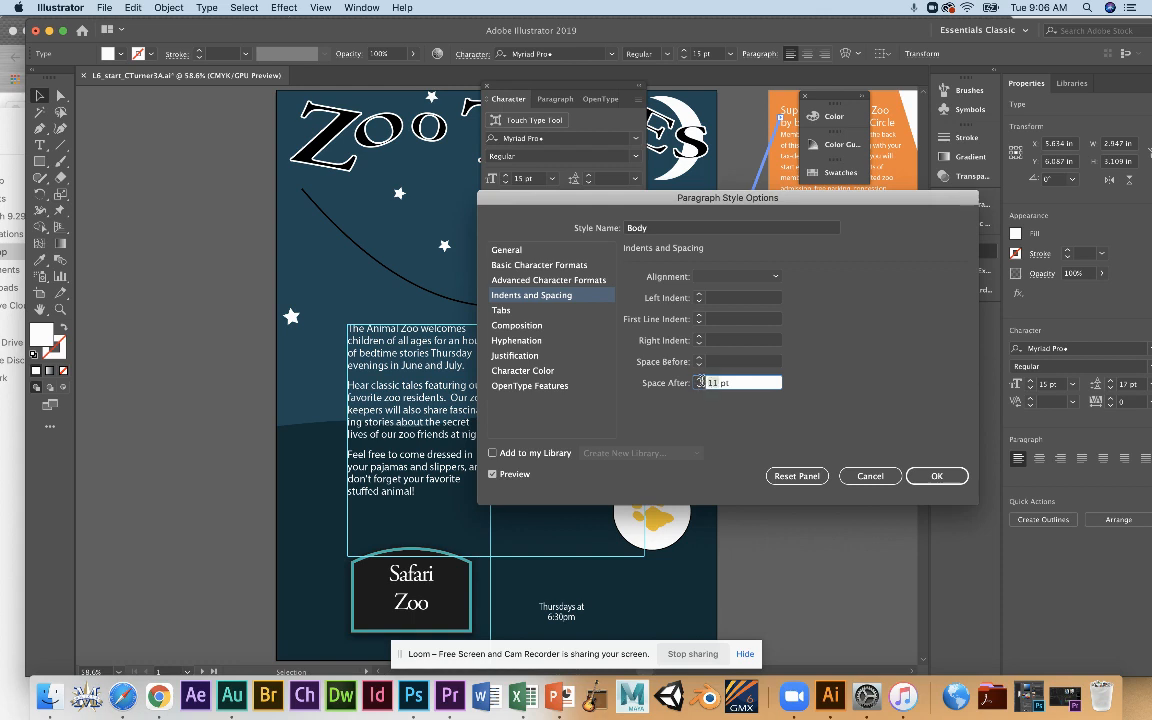
click(699, 386)
click(699, 386)
click(699, 386)
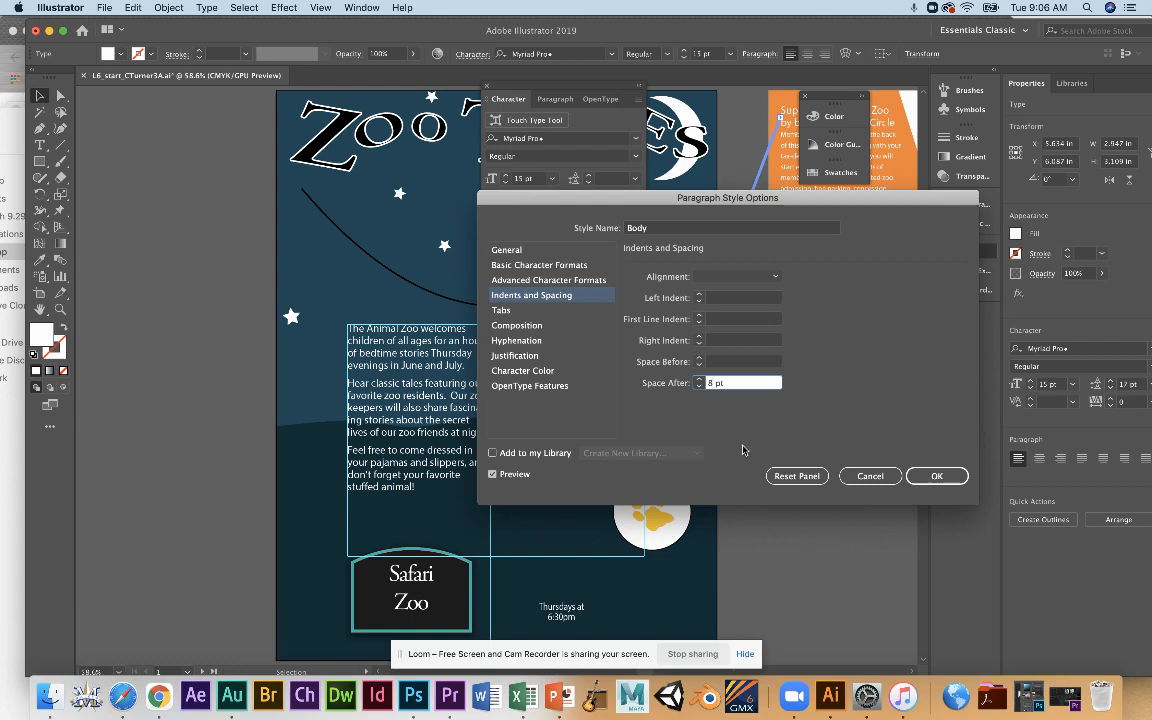
click(936, 476)
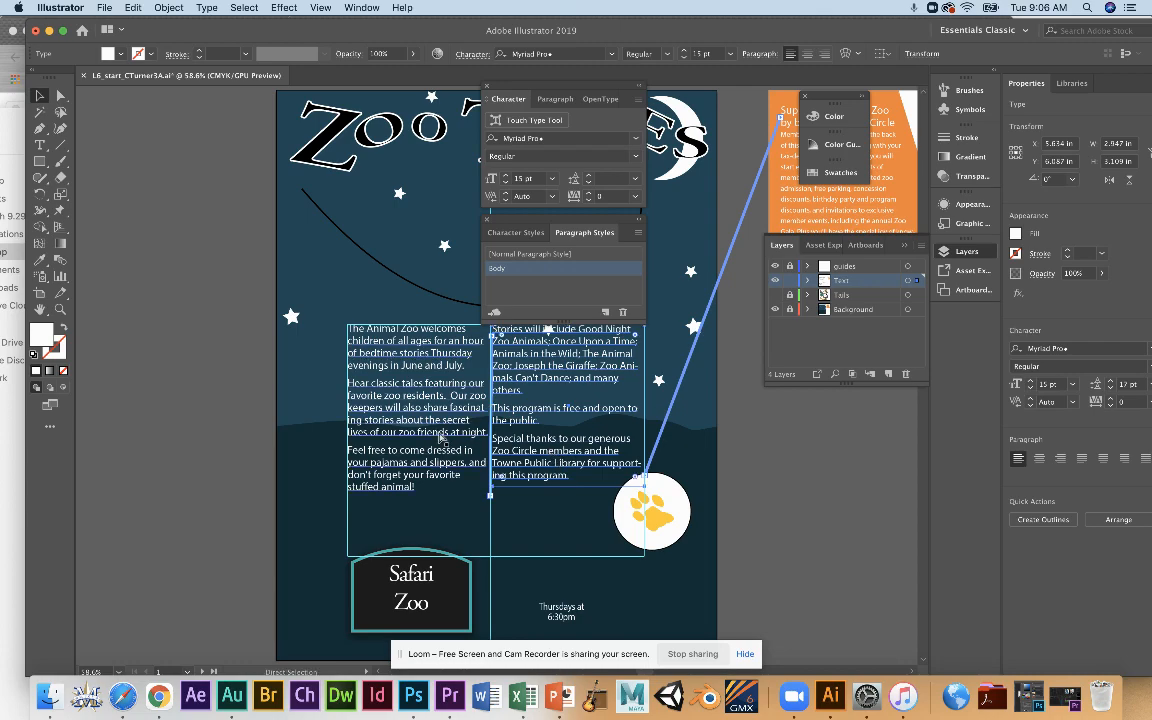
Highlight "The Animal Zoo" at the start of the first body column and fill it with the gold swatch.
key(super+1)
key(super+=)
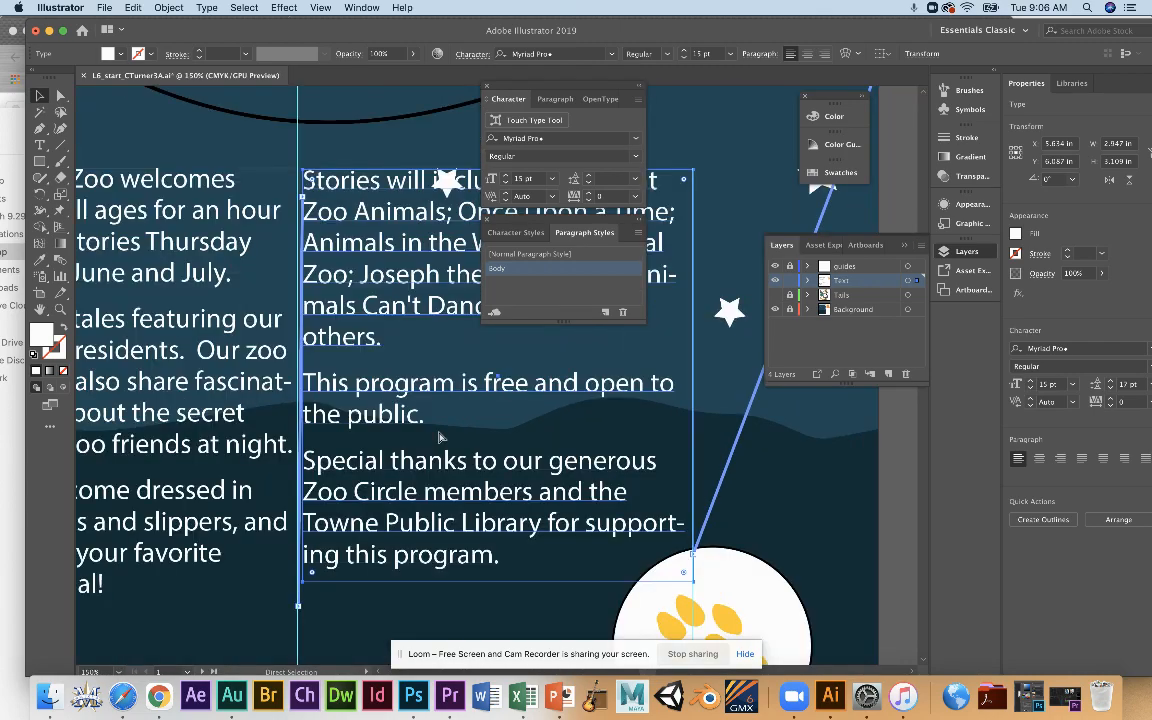
drag(258, 415, 371, 426)
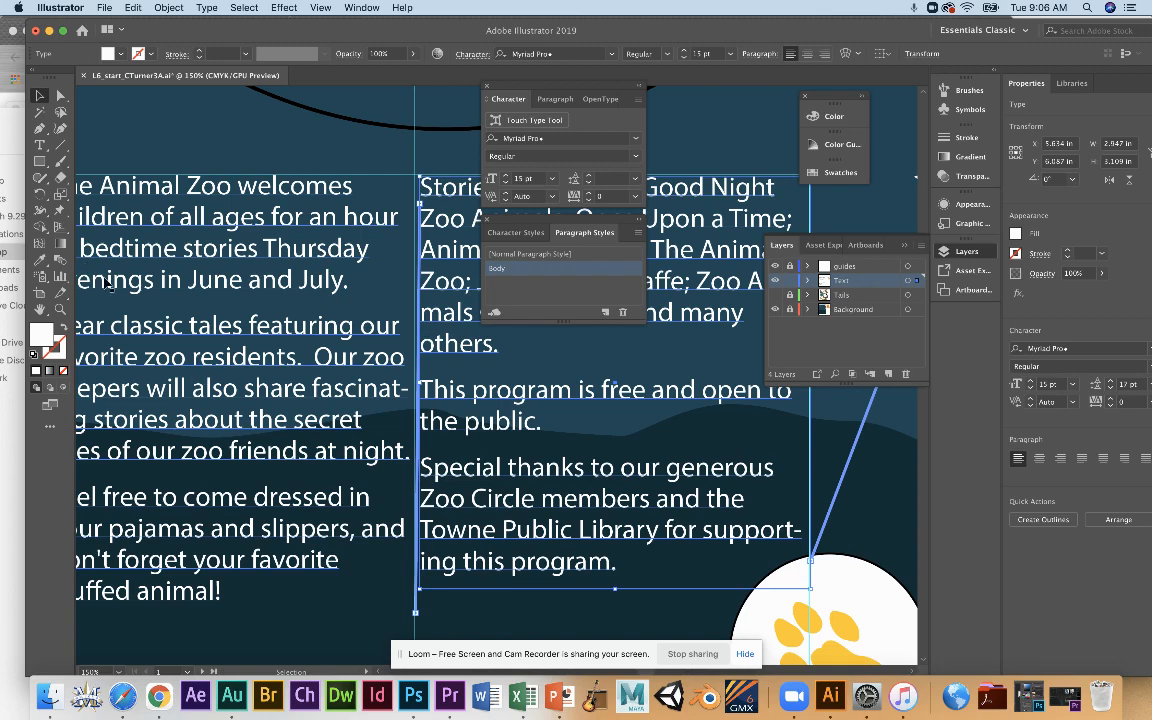
key(space)
drag(140, 299, 211, 333)
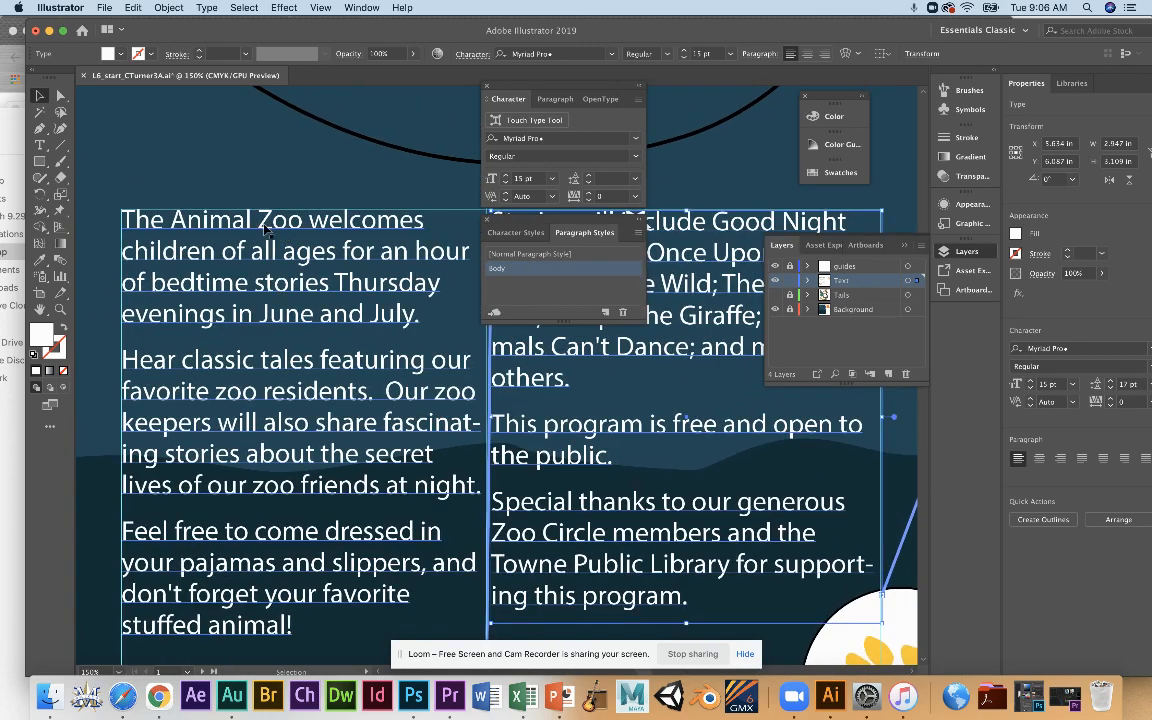
click(40, 145)
drag(303, 215, 117, 199)
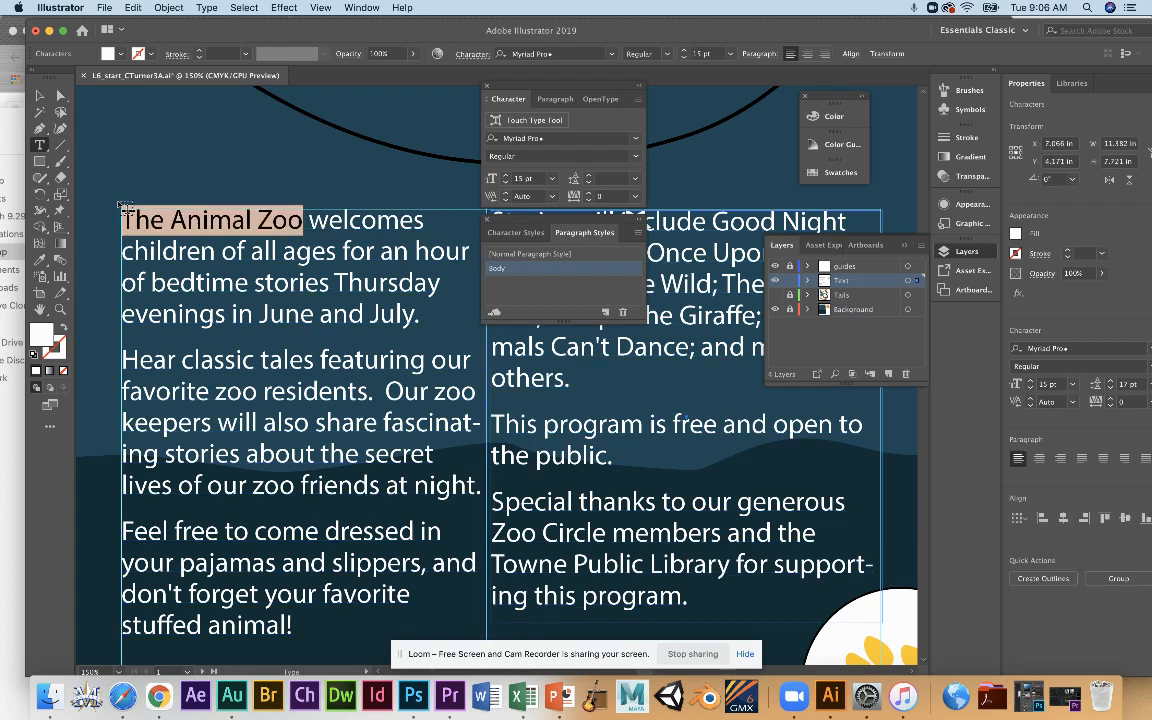
click(120, 55)
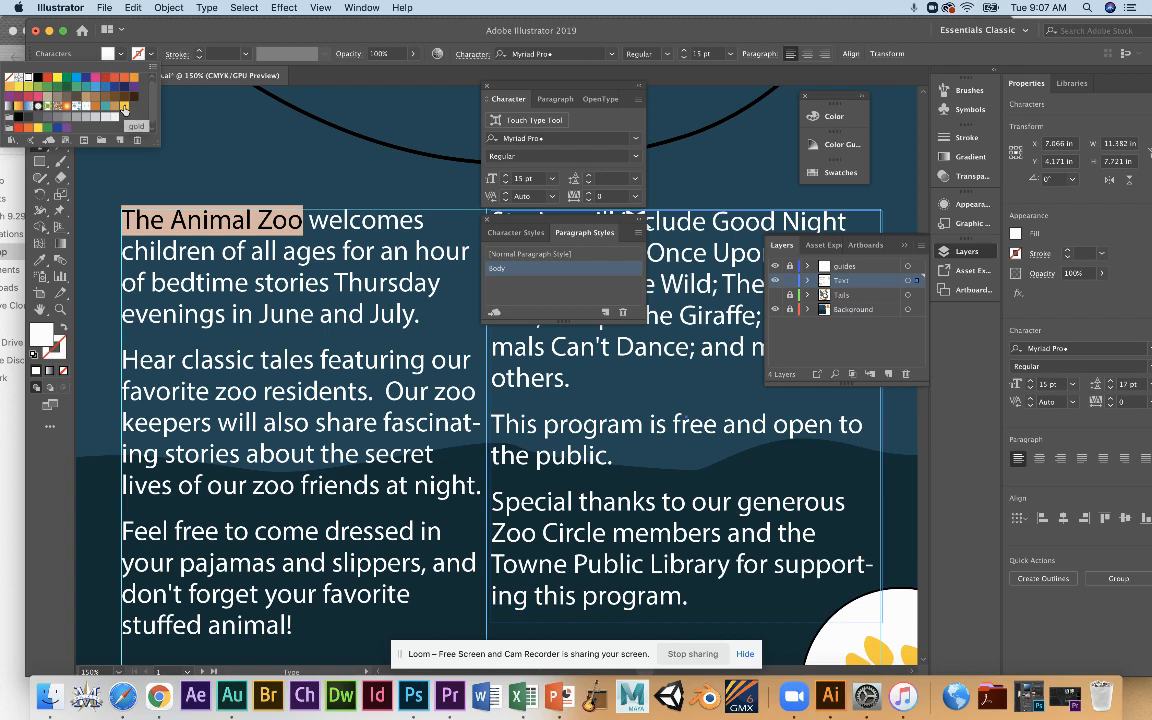
click(124, 107)
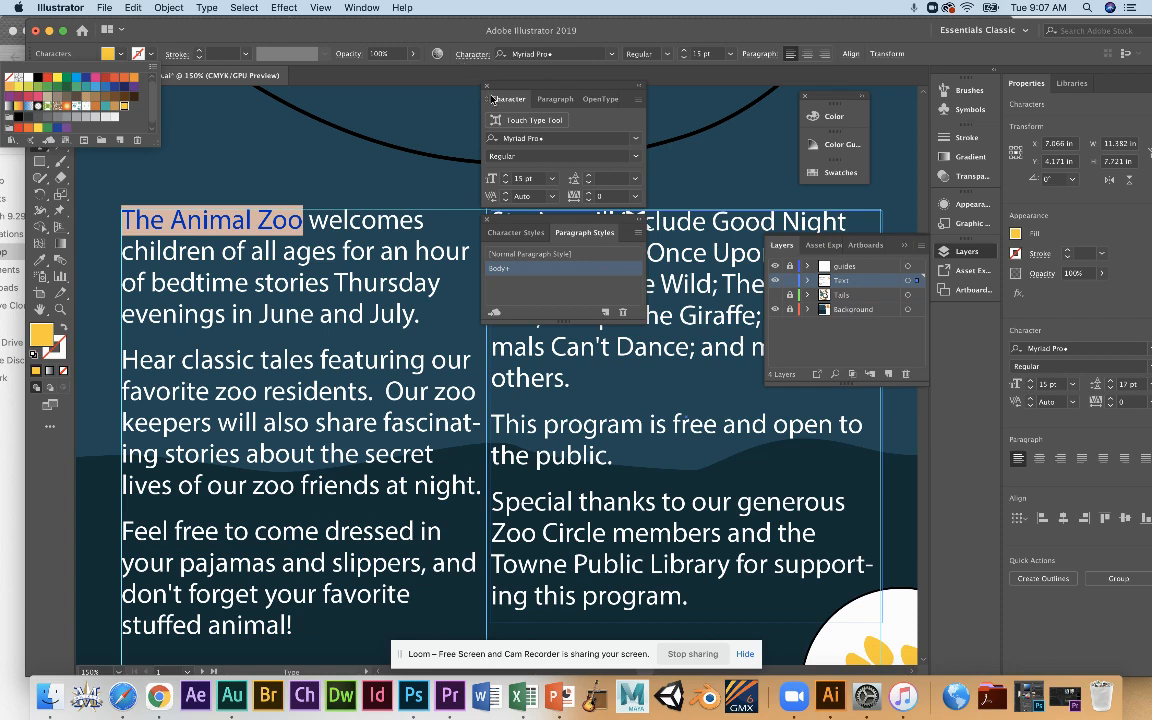
Set the highlighted "The Animal Zoo" in Adobe Garamond Pro Italic.
click(636, 157)
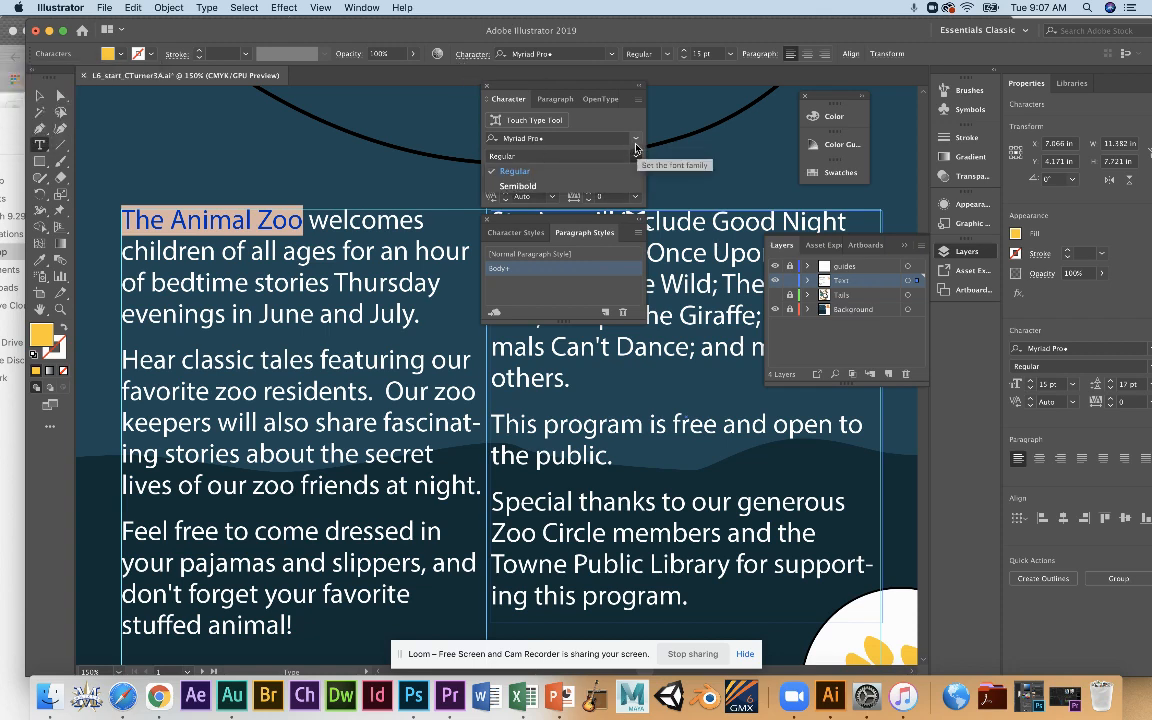
click(634, 143)
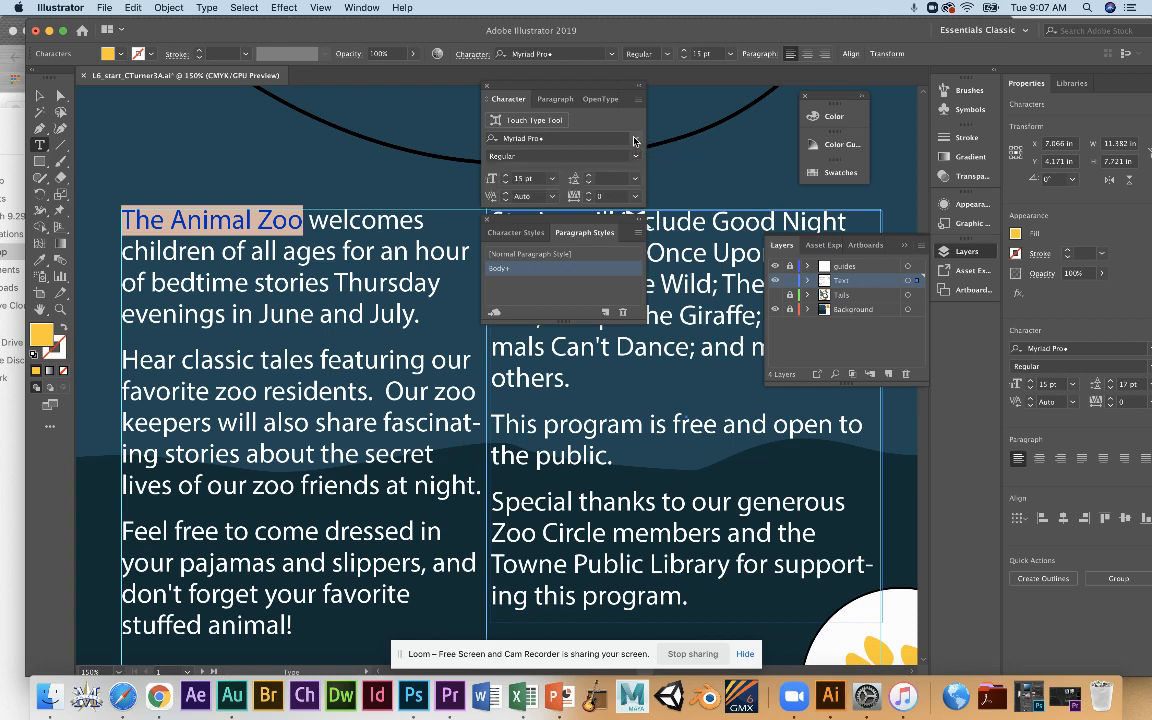
click(634, 143)
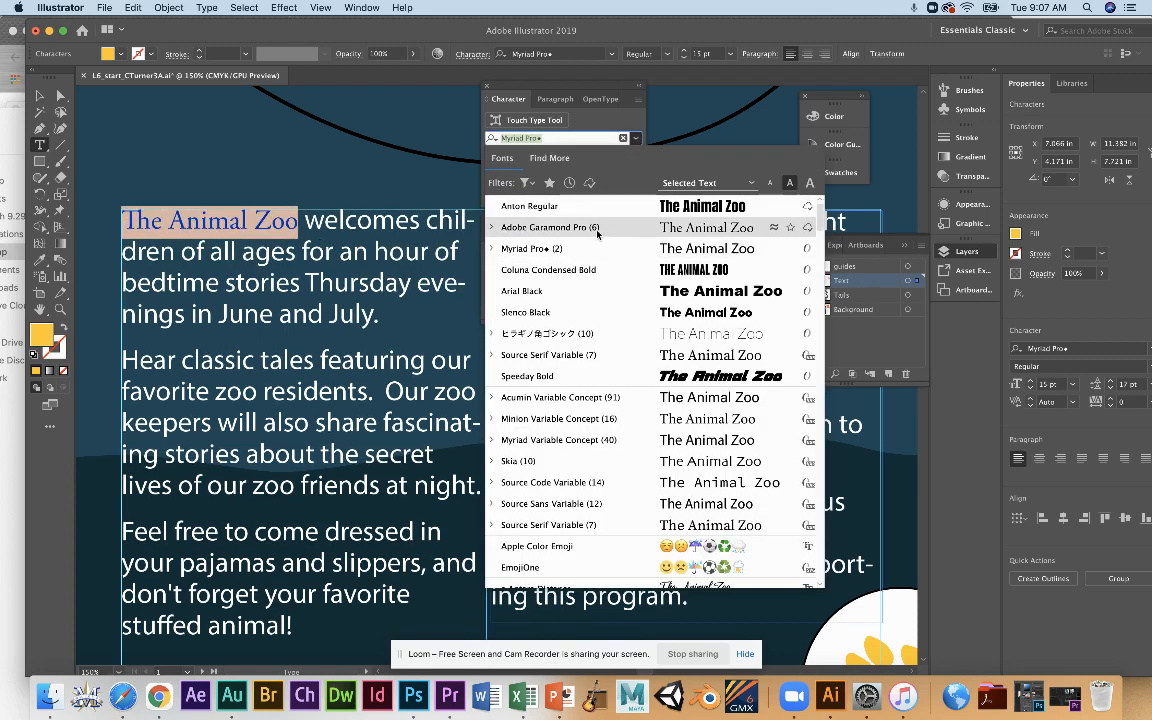
click(560, 227)
click(633, 161)
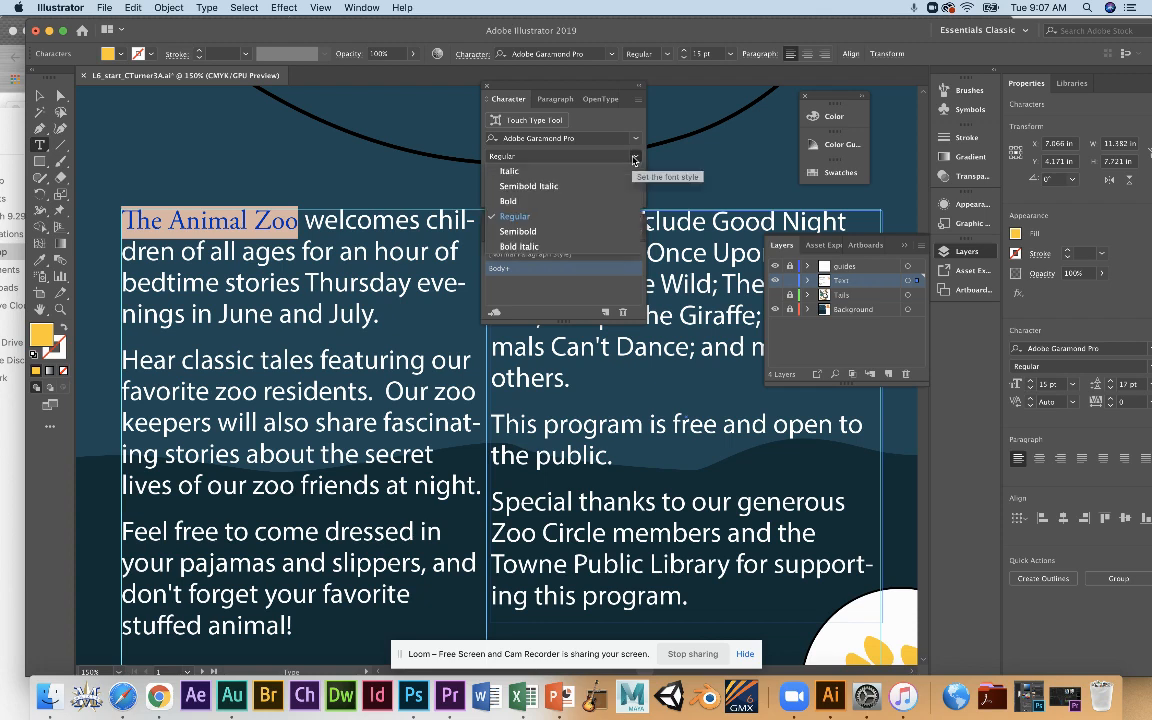
click(556, 177)
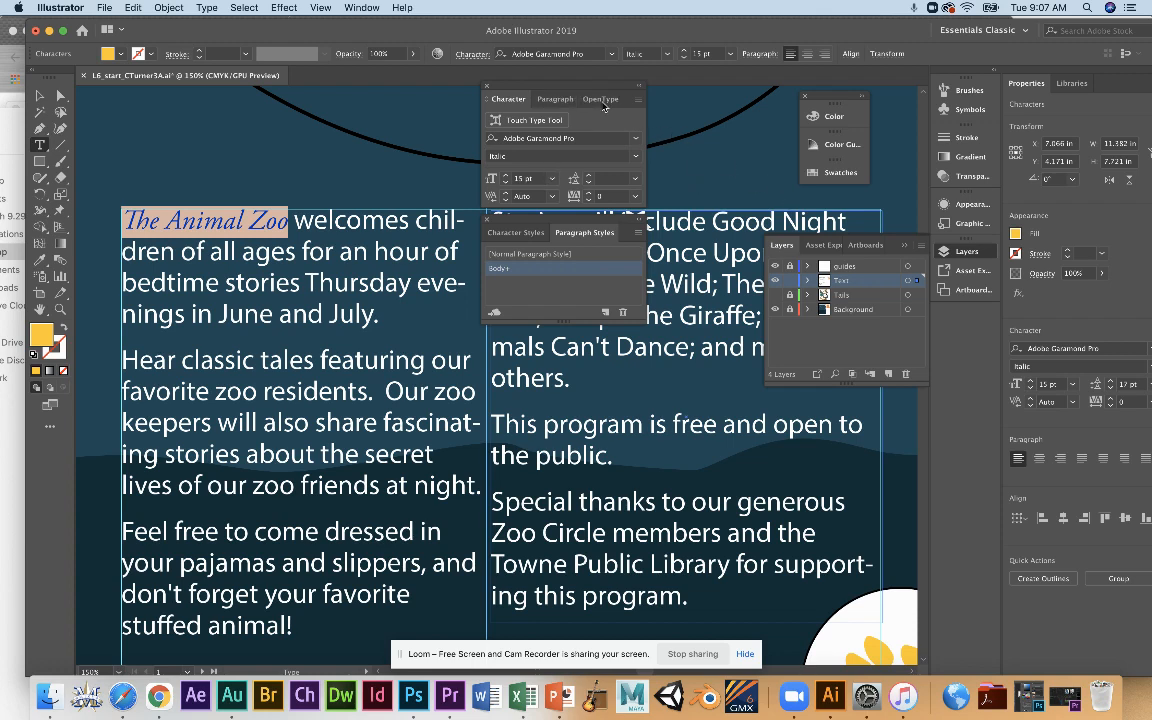
Create a character style named Emphasis from the highlighted "The Animal Zoo" text and apply it to those words.
click(557, 99)
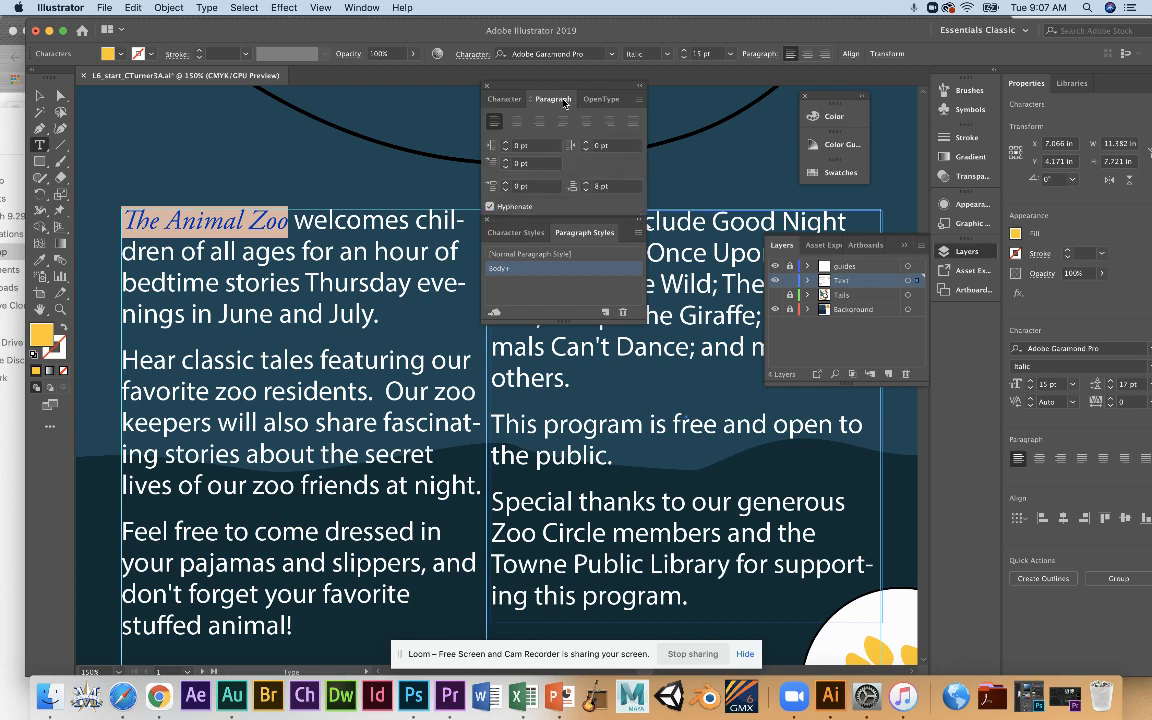
click(508, 99)
click(517, 233)
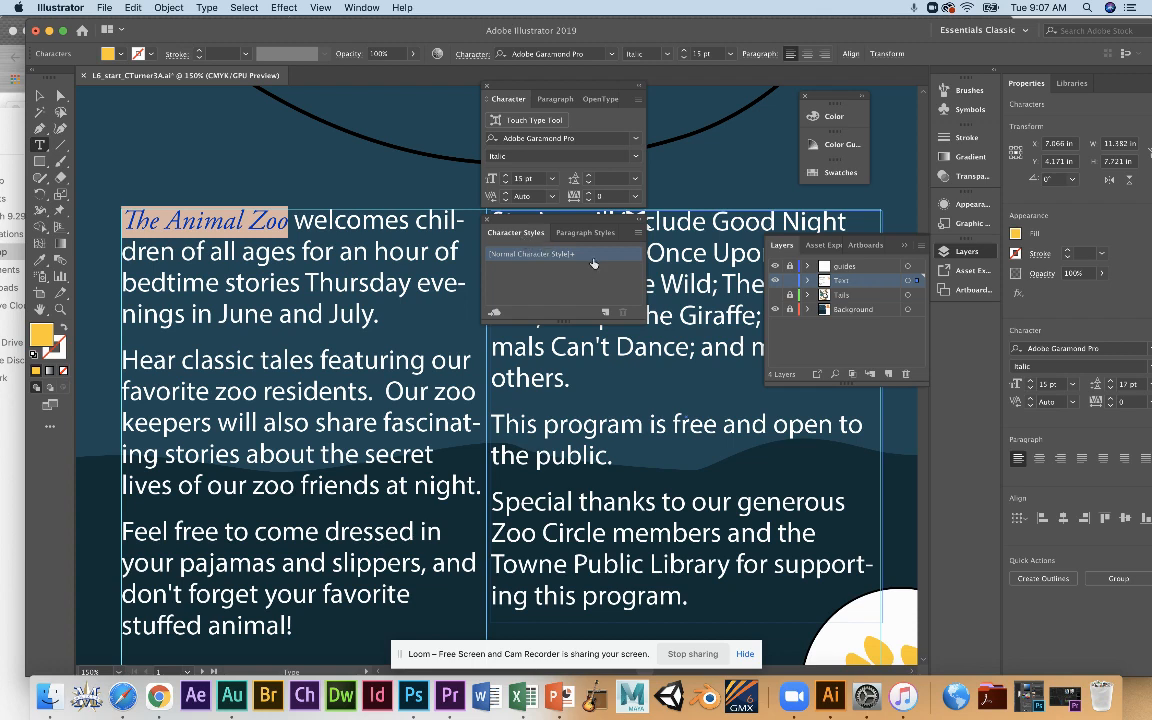
alt+click(604, 312)
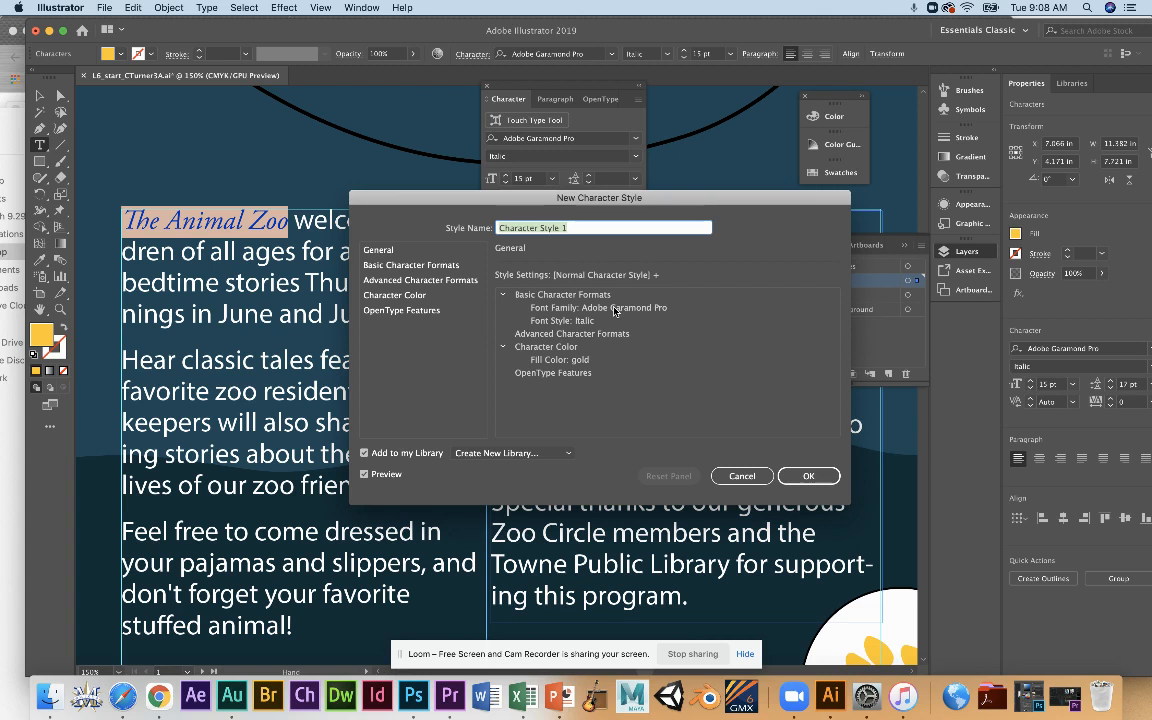
text(Emphasis)
click(808, 476)
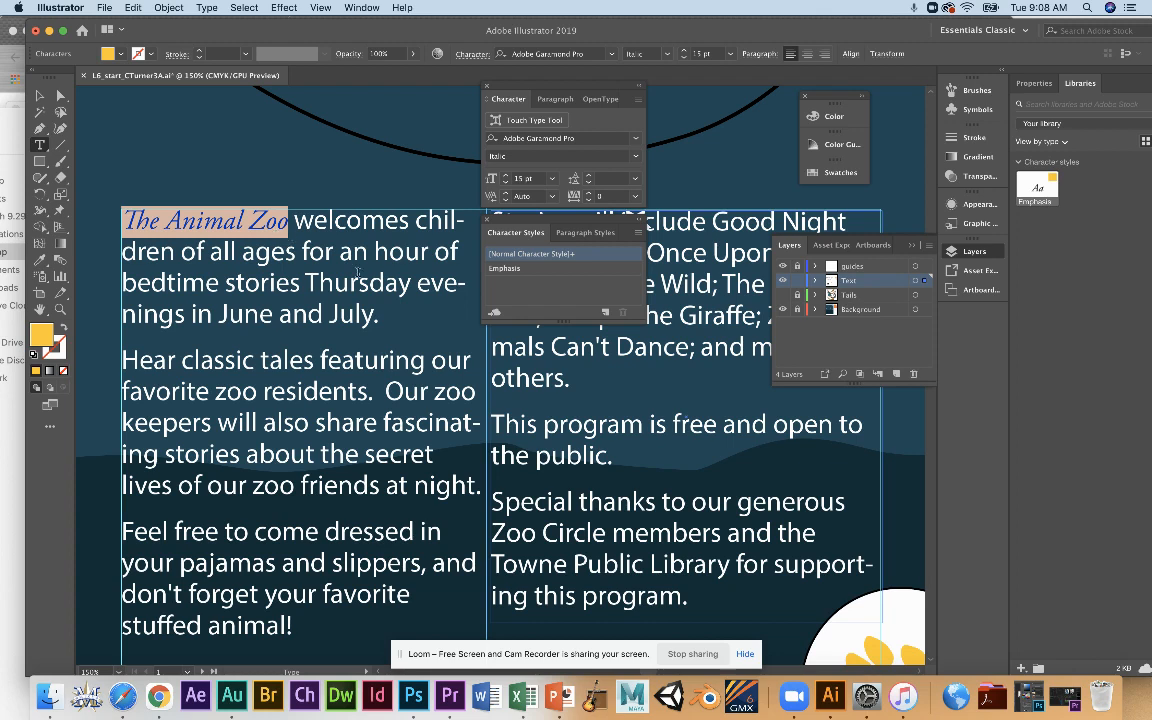
click(525, 272)
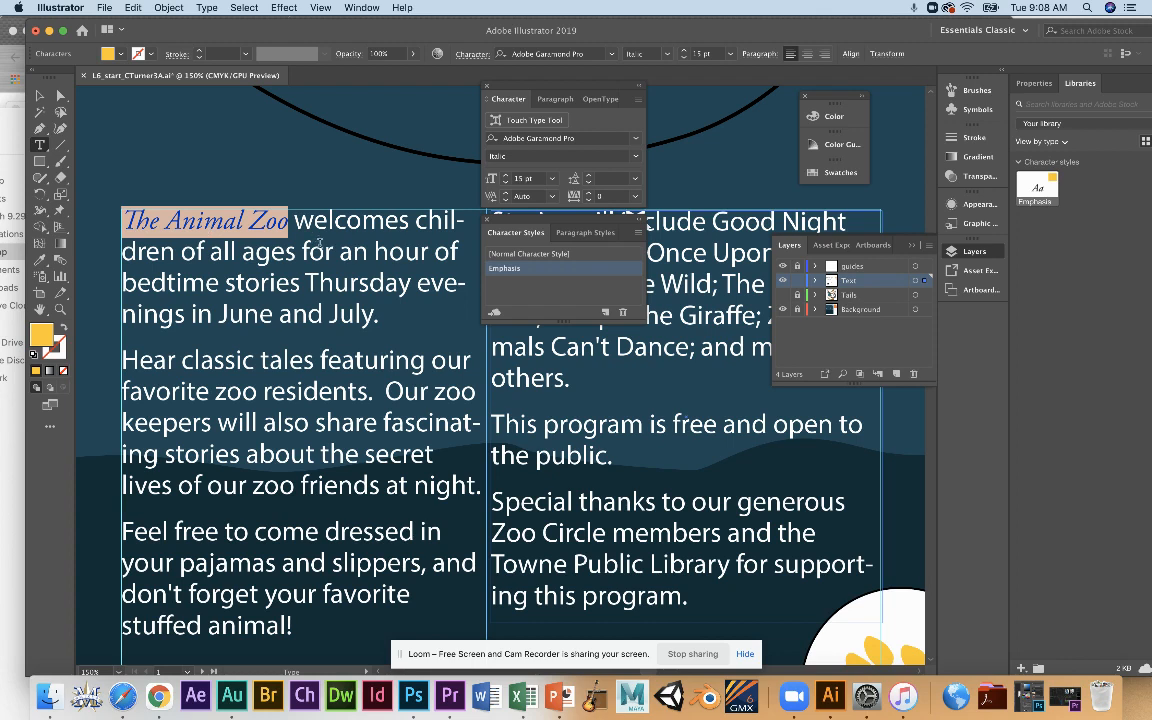
Apply the Emphasis character style to "This program is free" and "Special thanks" in the second body column.
scroll(290, 219, left, 1)
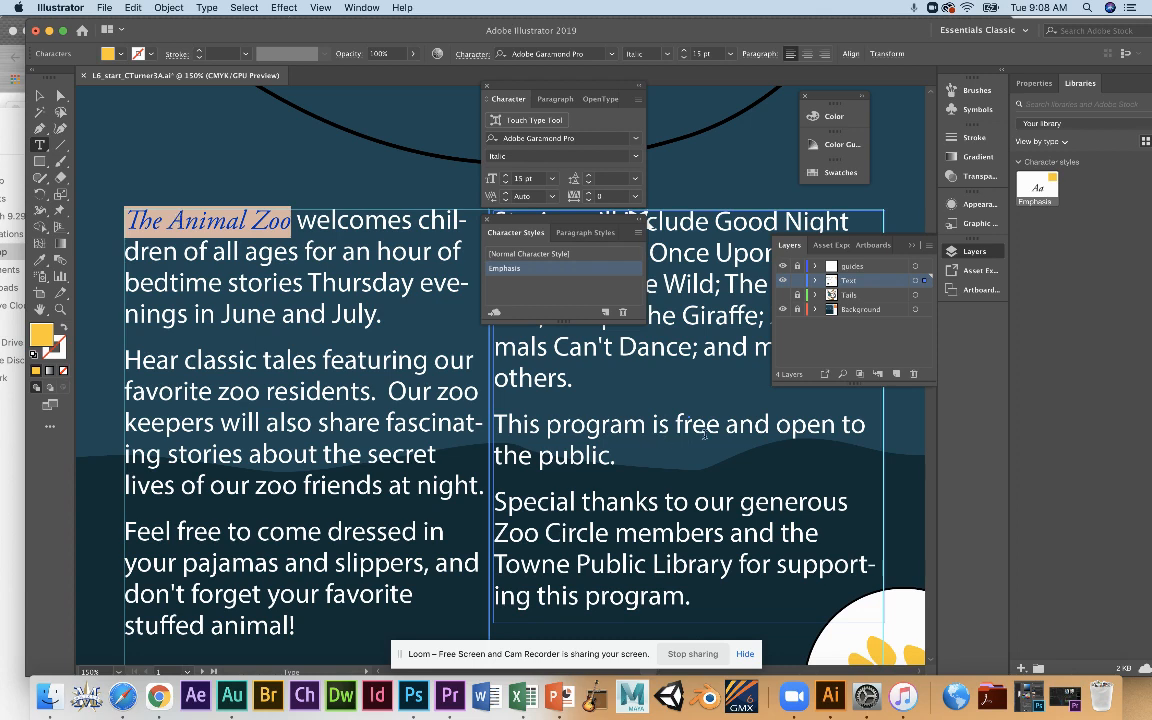
drag(720, 425, 549, 419)
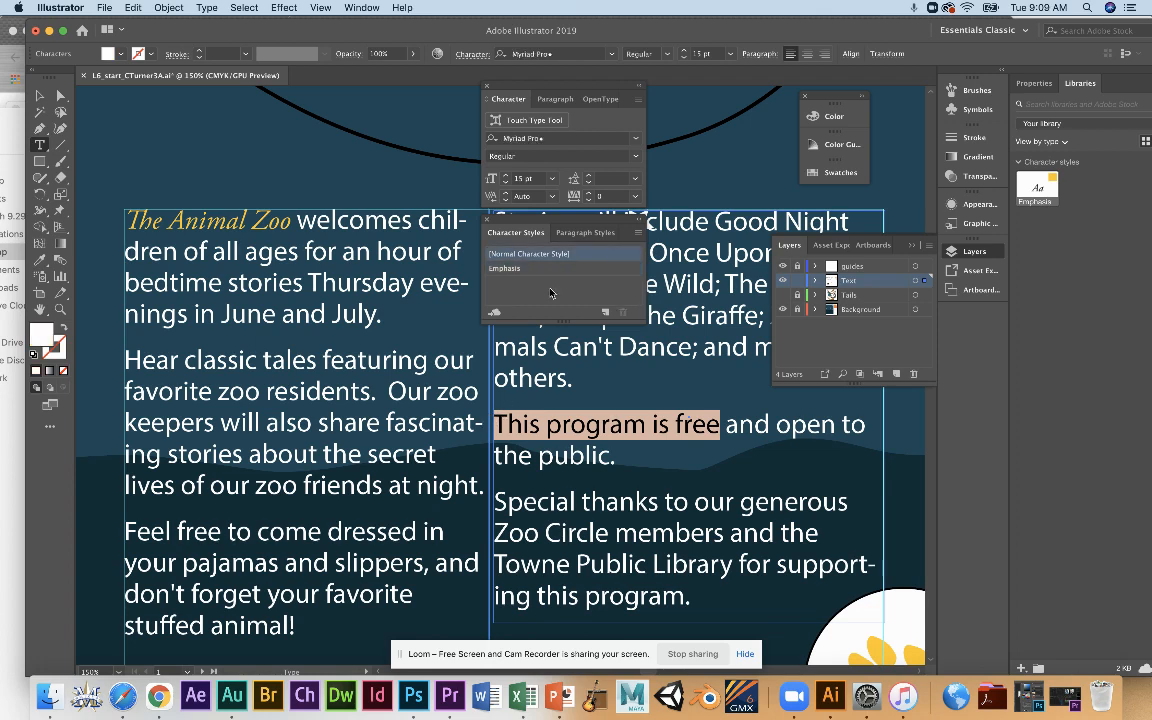
click(526, 269)
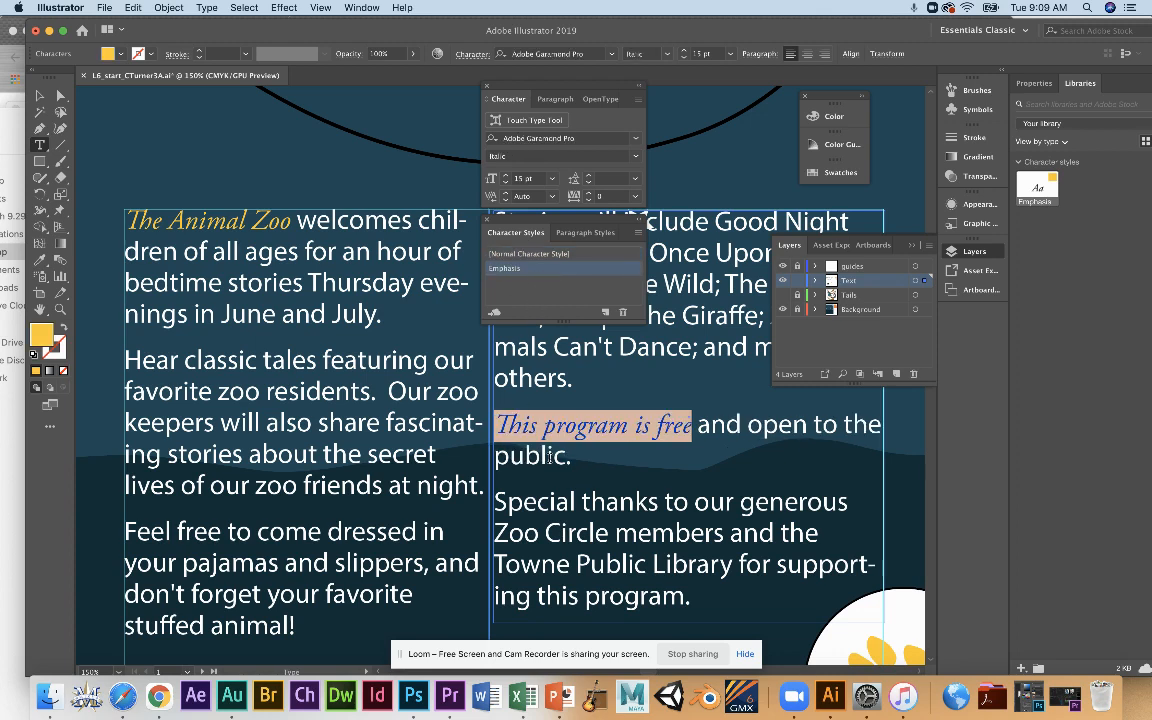
drag(659, 501, 492, 501)
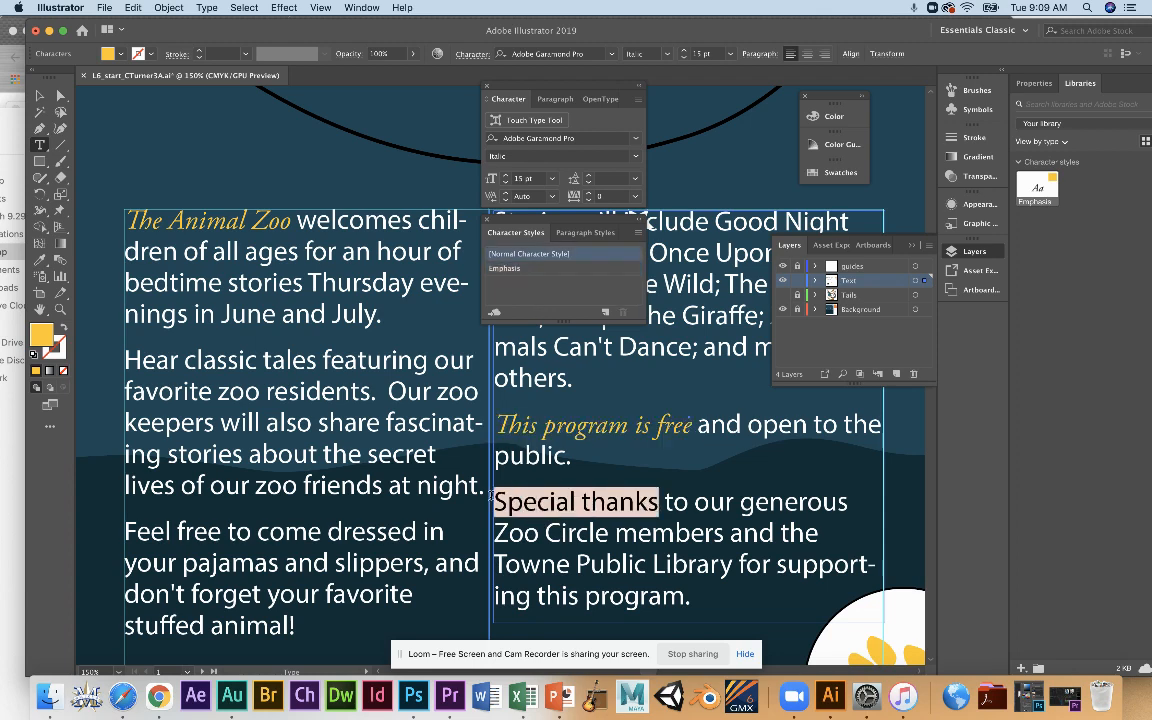
click(503, 269)
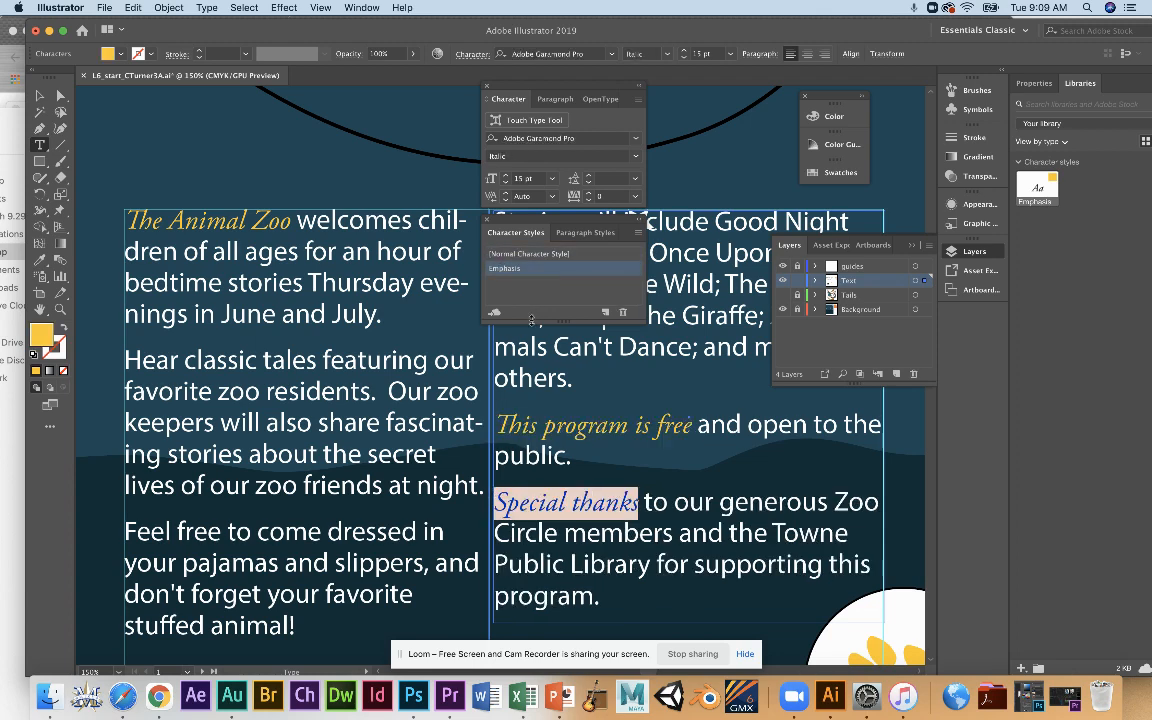
click(656, 469)
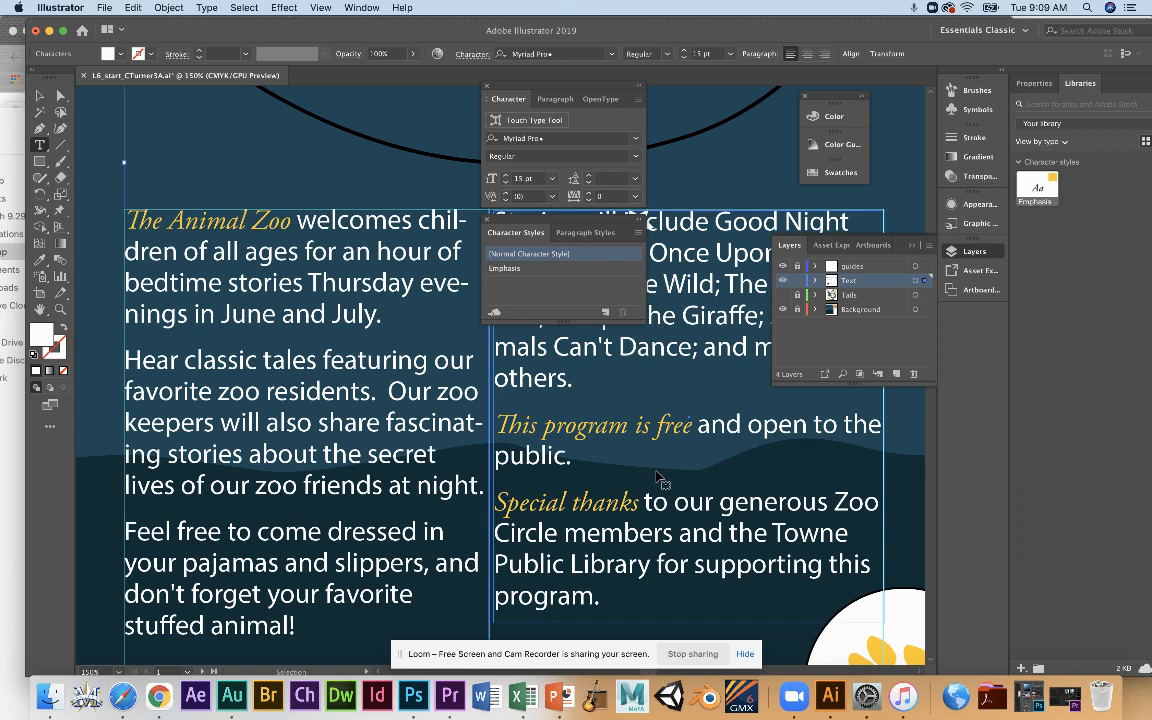
Undo the styling of "Special thanks" and redefine the Emphasis character style with the Regular font style, reapplying it to those words.
key(super+z)
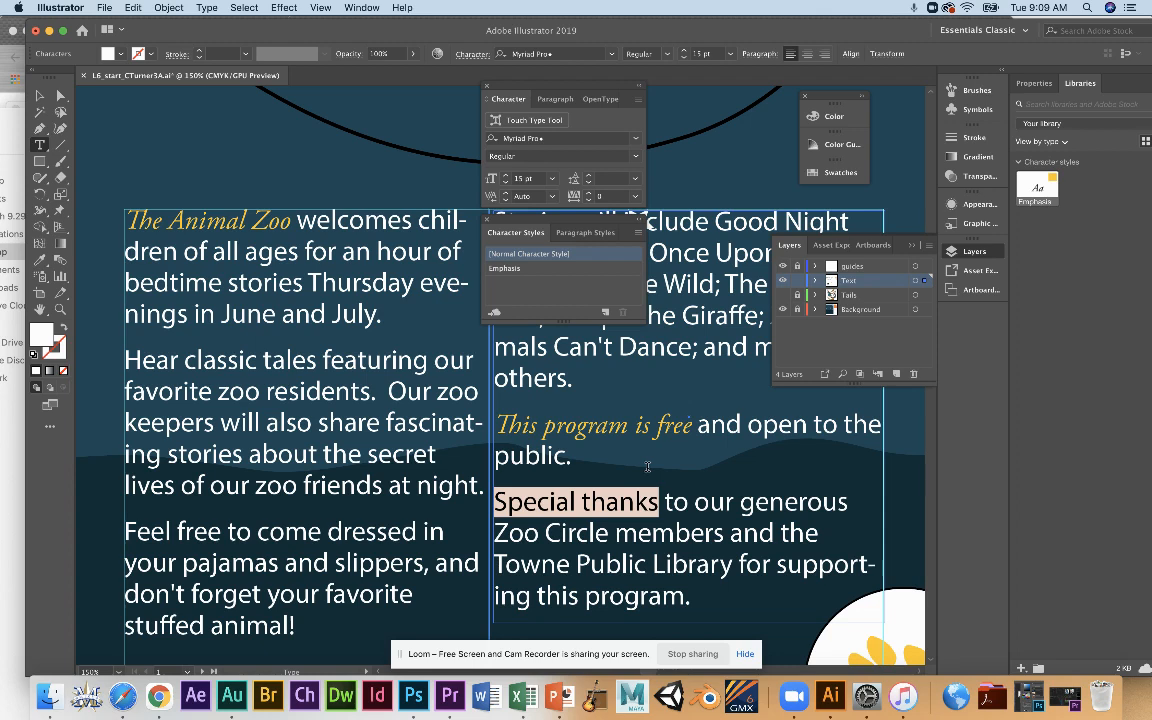
double_click(531, 270)
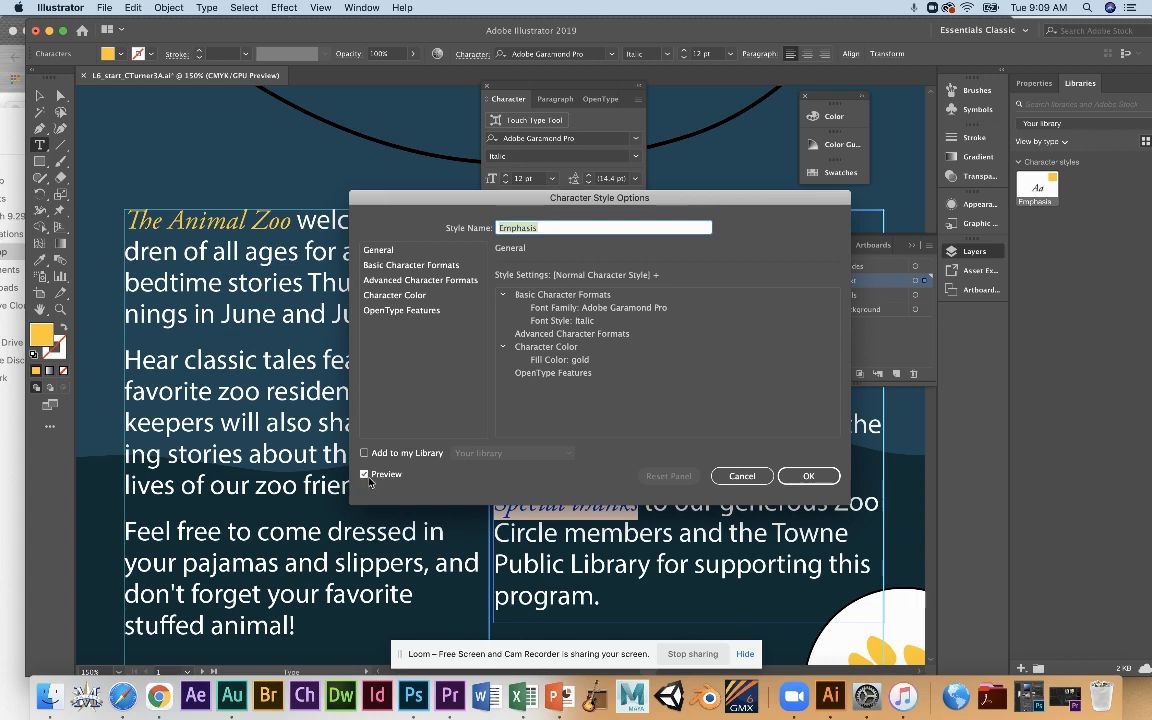
click(442, 268)
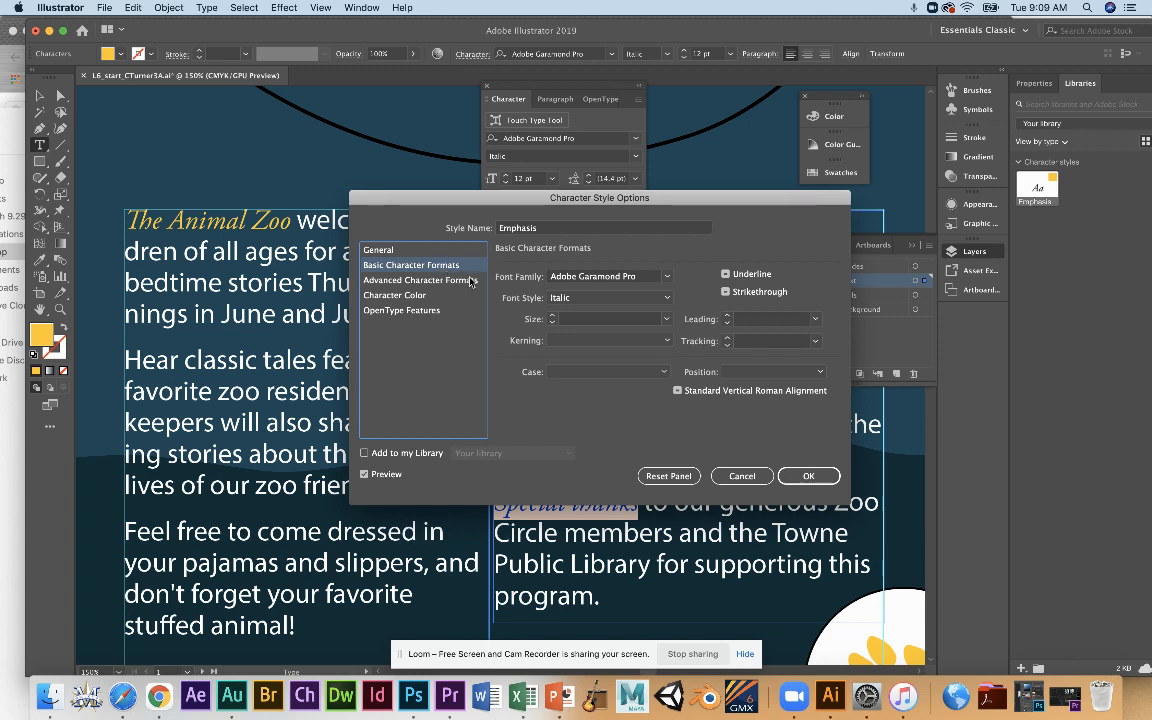
click(557, 297)
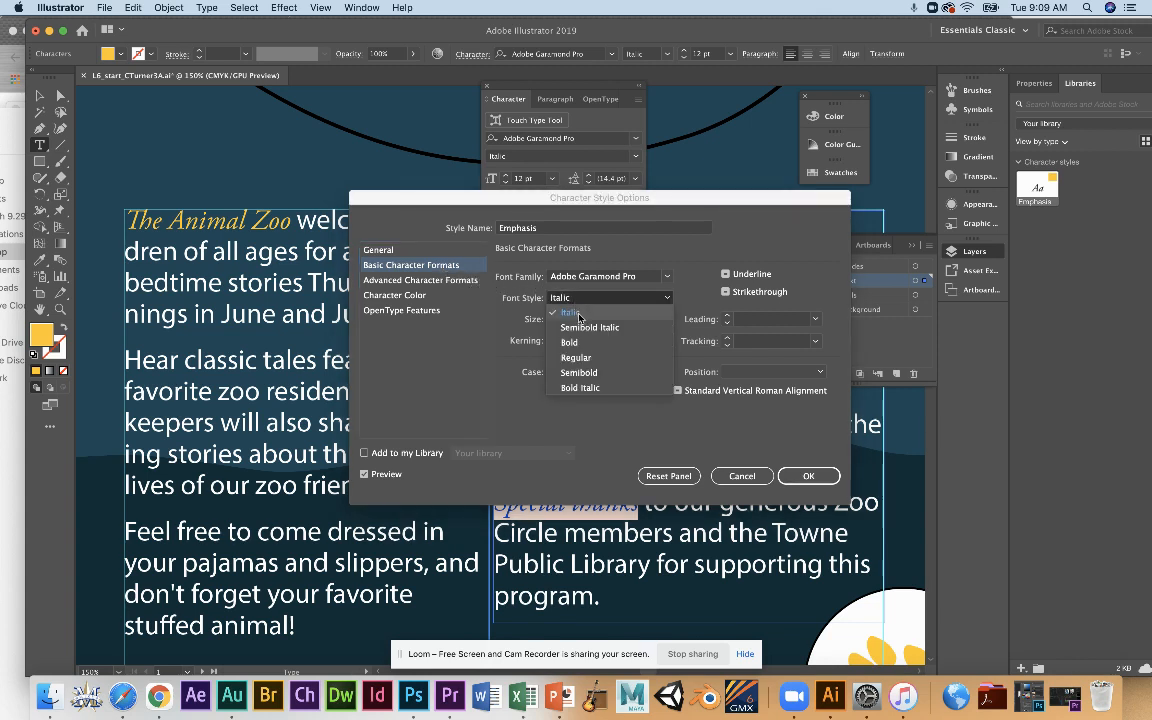
click(577, 357)
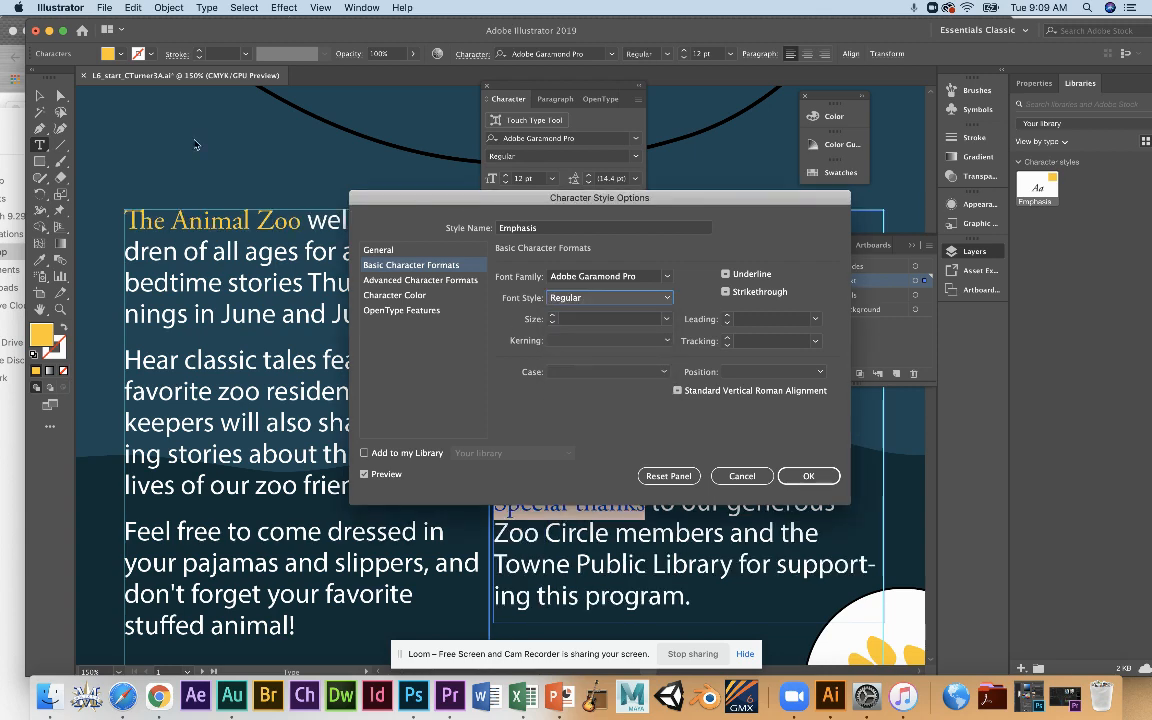
drag(575, 196, 560, 23)
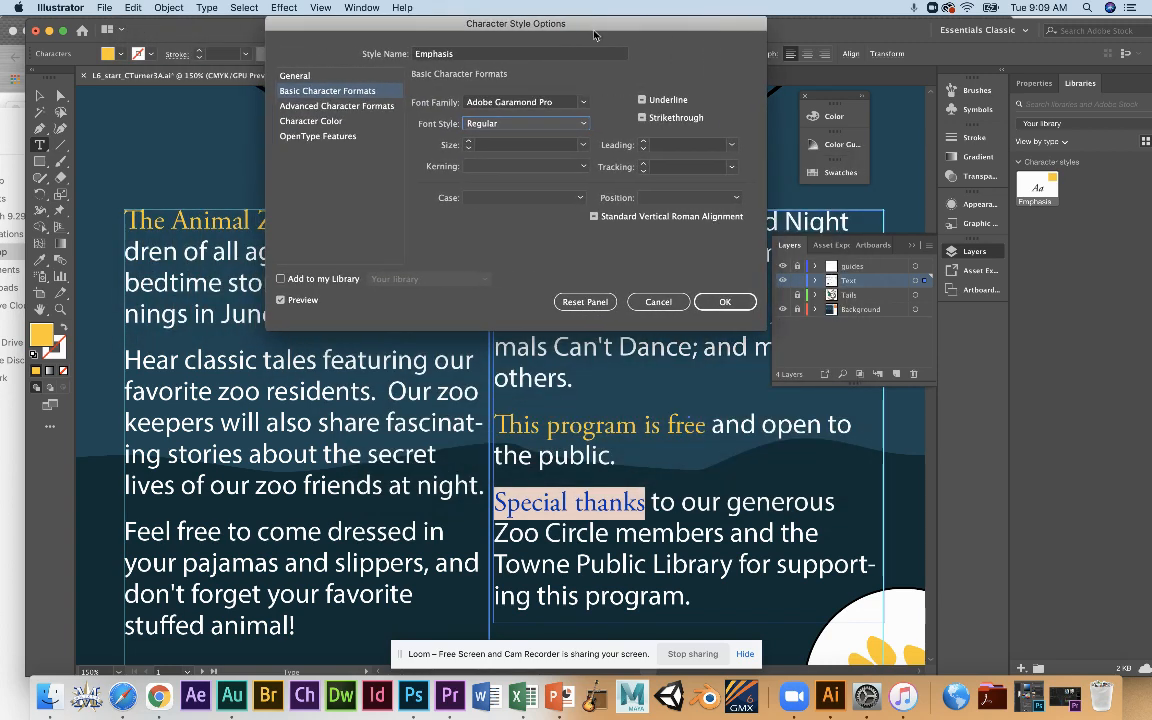
click(725, 302)
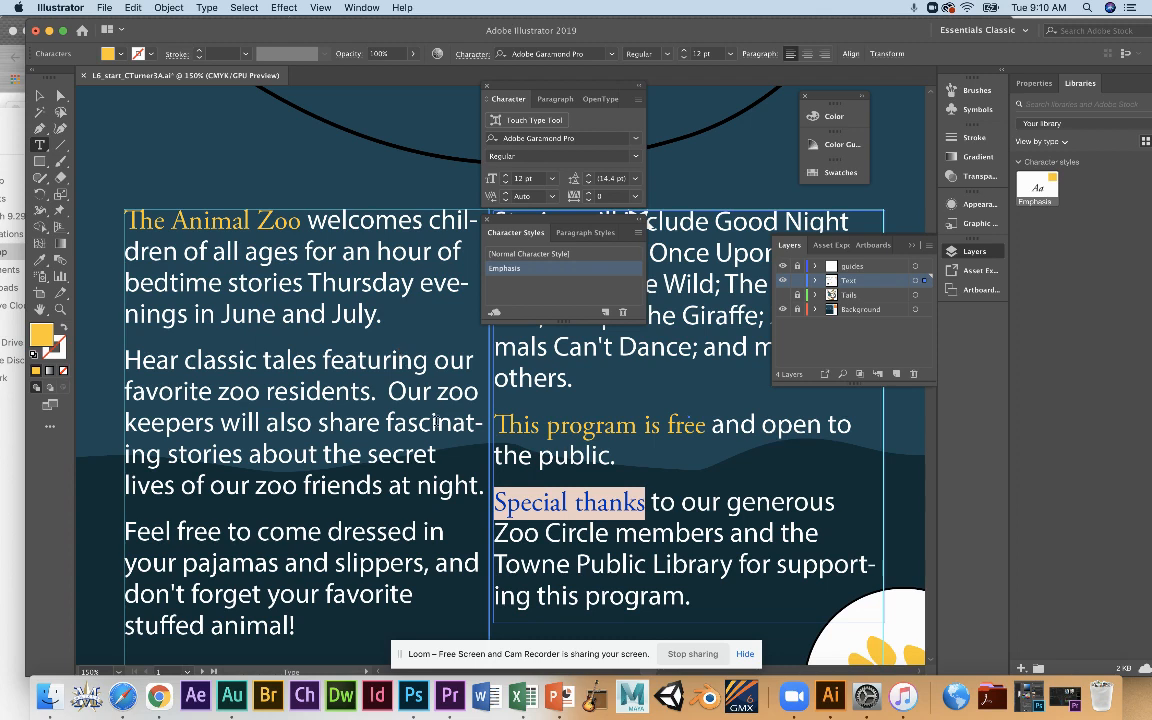
Copy the formatting of "The Animal Zoo" onto "dressed in your pajamas and slippers" with the Eyedropper and deselect the text.
drag(327, 531, 425, 567)
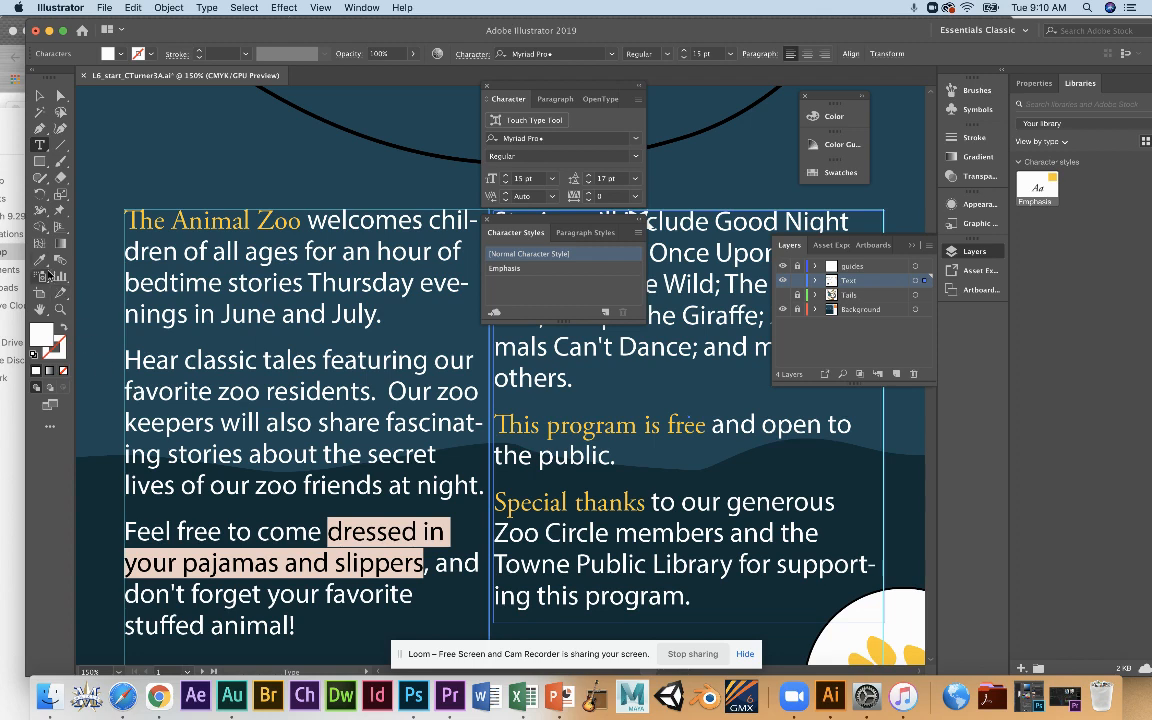
click(40, 262)
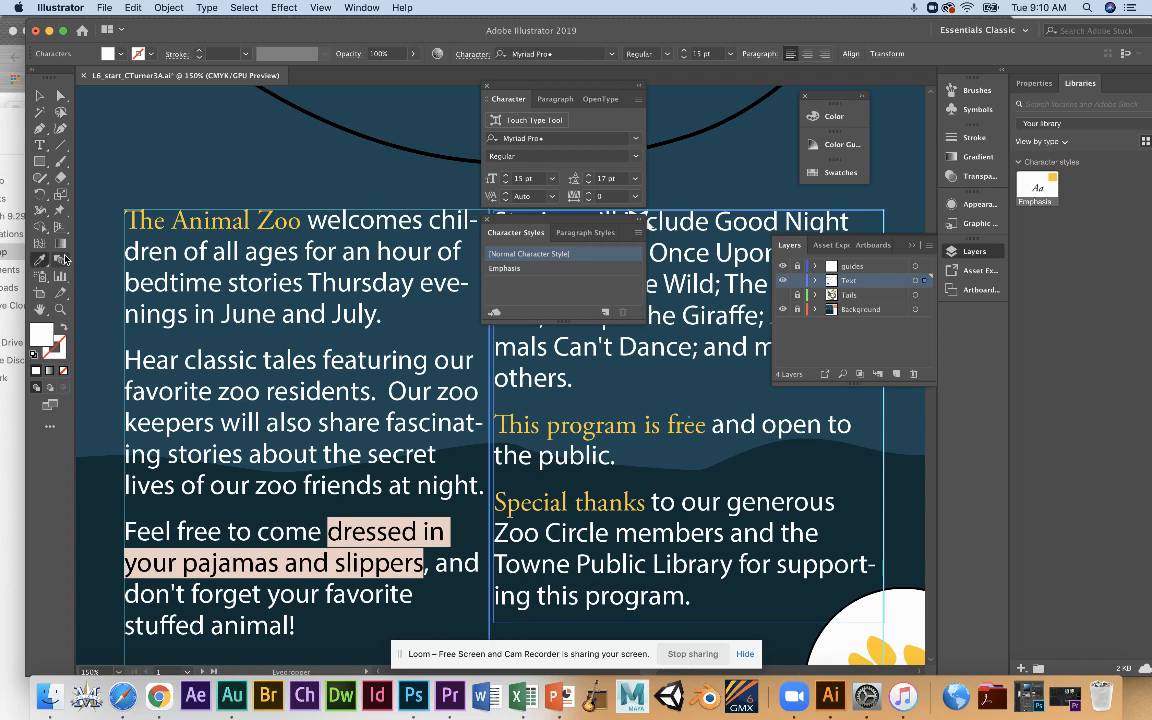
click(134, 219)
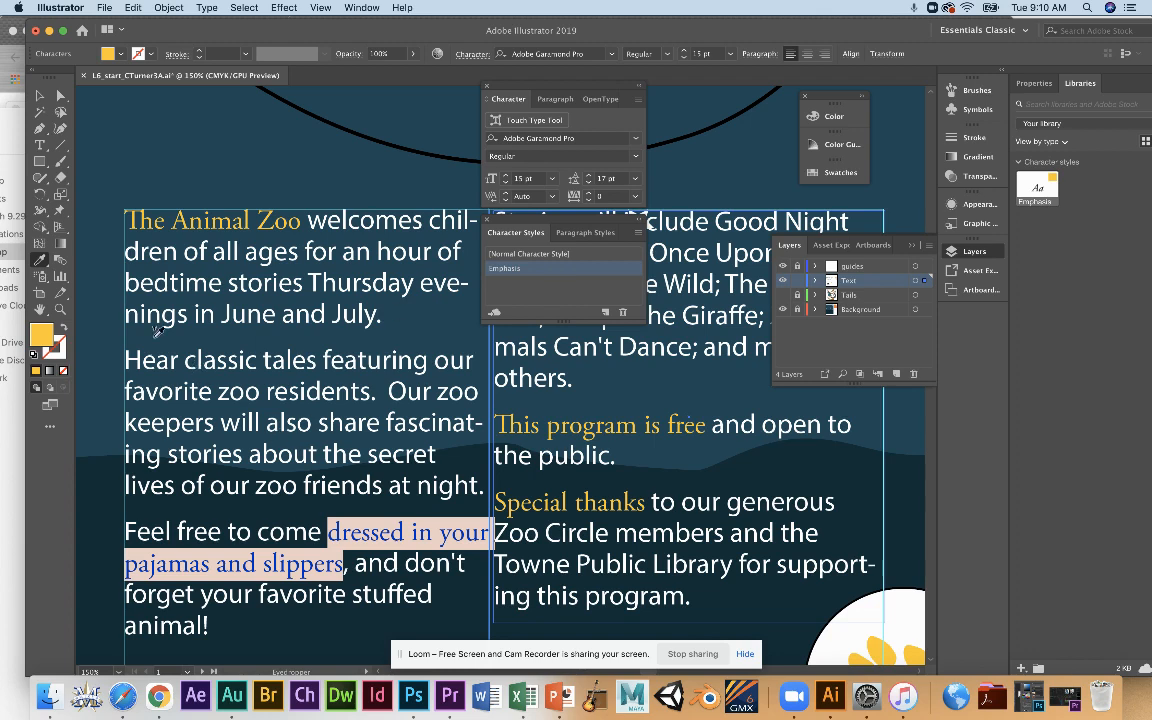
click(40, 95)
click(186, 165)
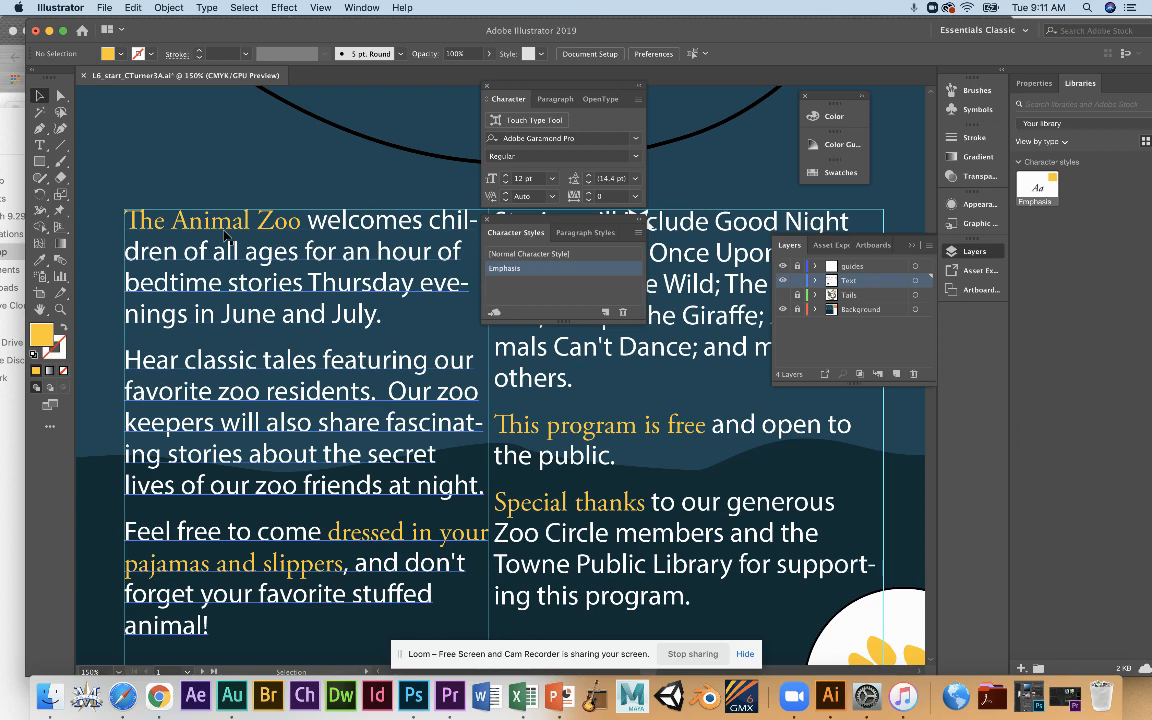
Reset the active character style to Normal Character Style with nothing selected and save the poster document.
click(501, 257)
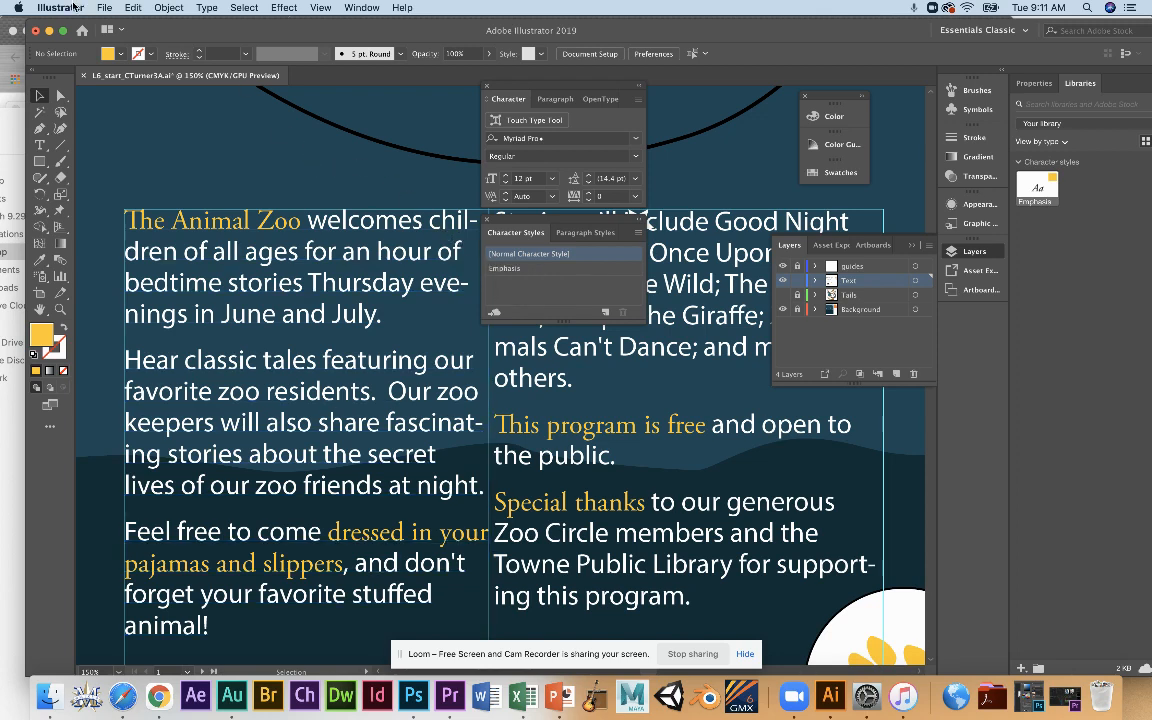
click(102, 7)
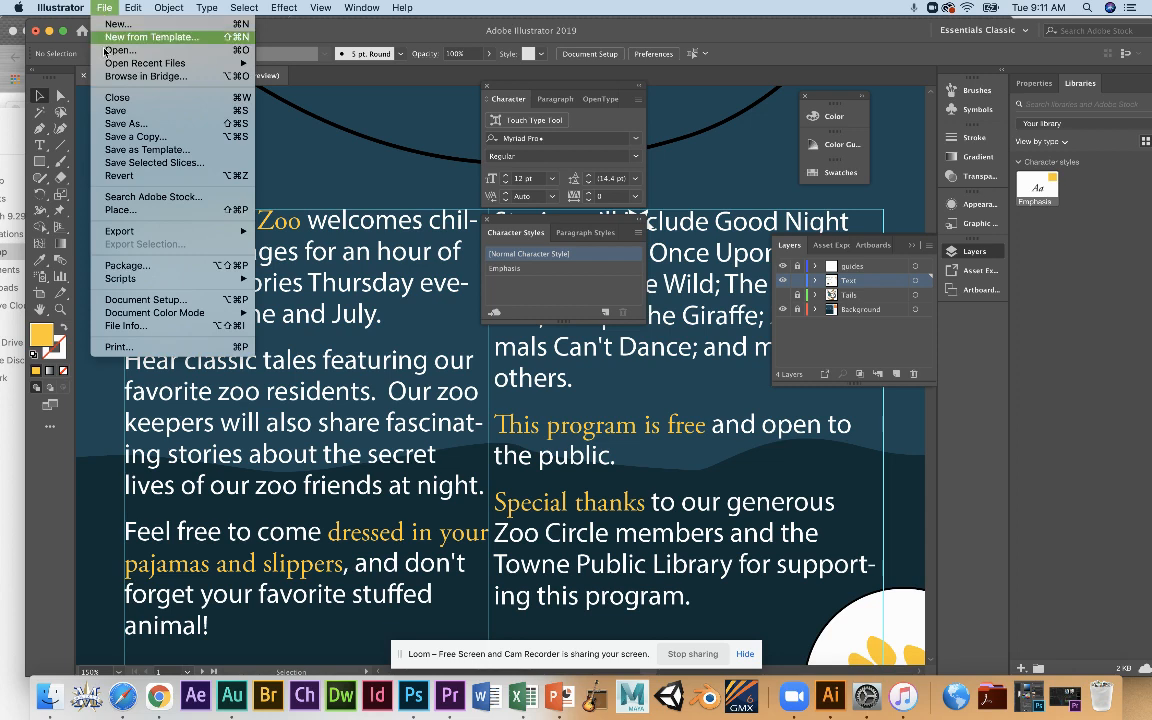
click(116, 111)
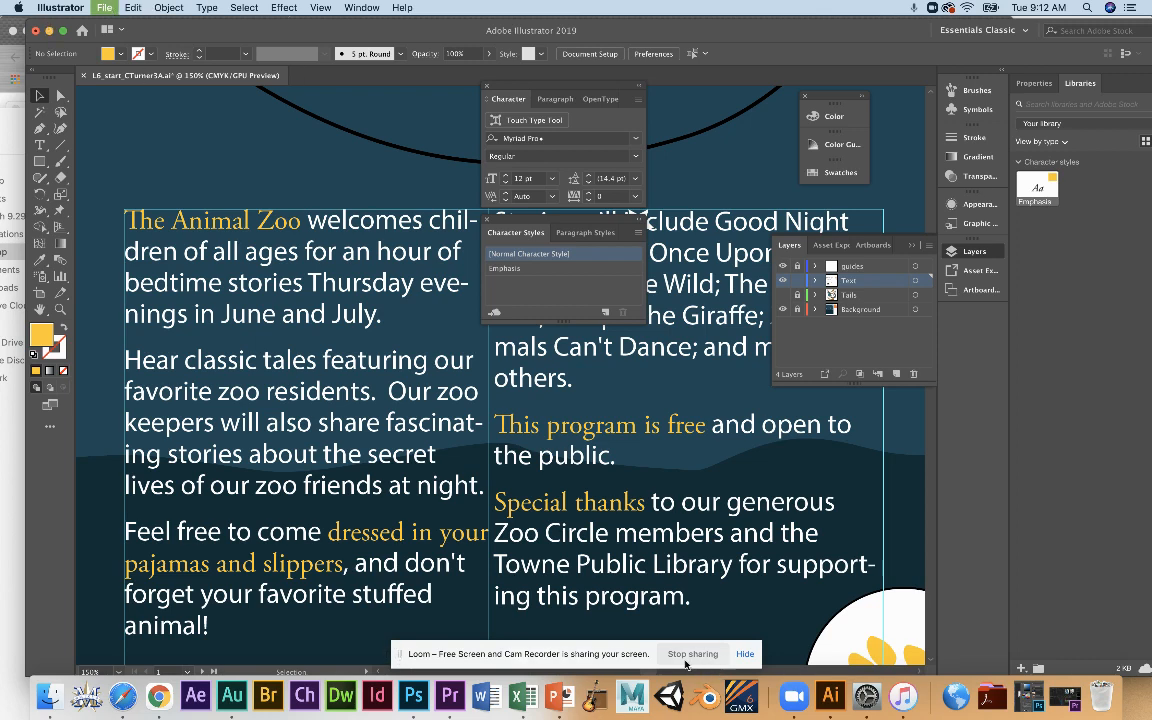
click(400, 655)
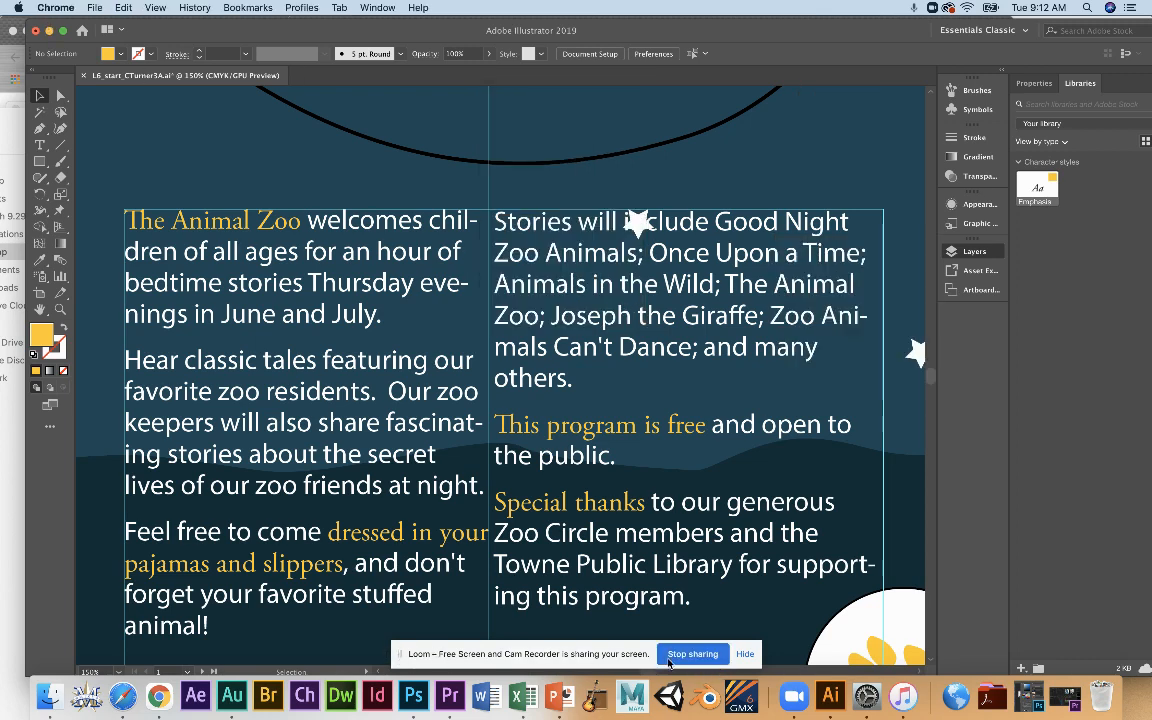
click(240, 196)
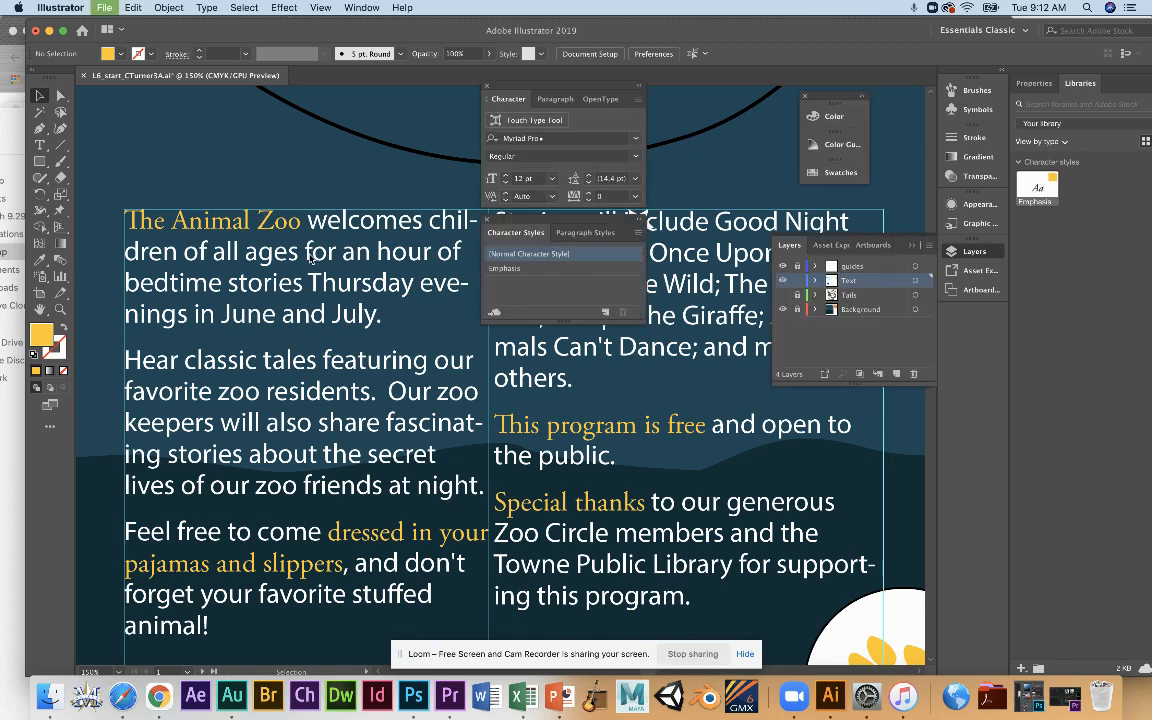